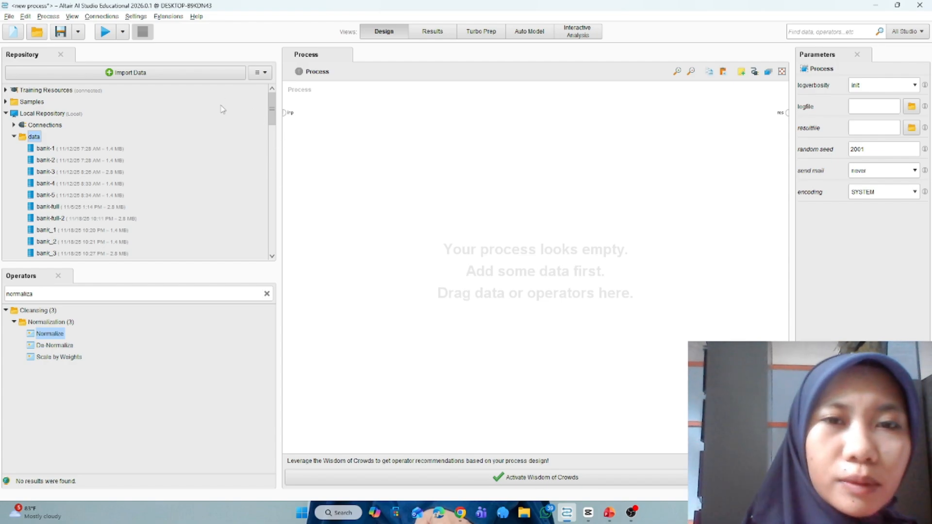
# - Start a data import from the computer and choose Mall_Customers.csv in the Cluster folder under Downloads
pyautogui.click(175, 76)
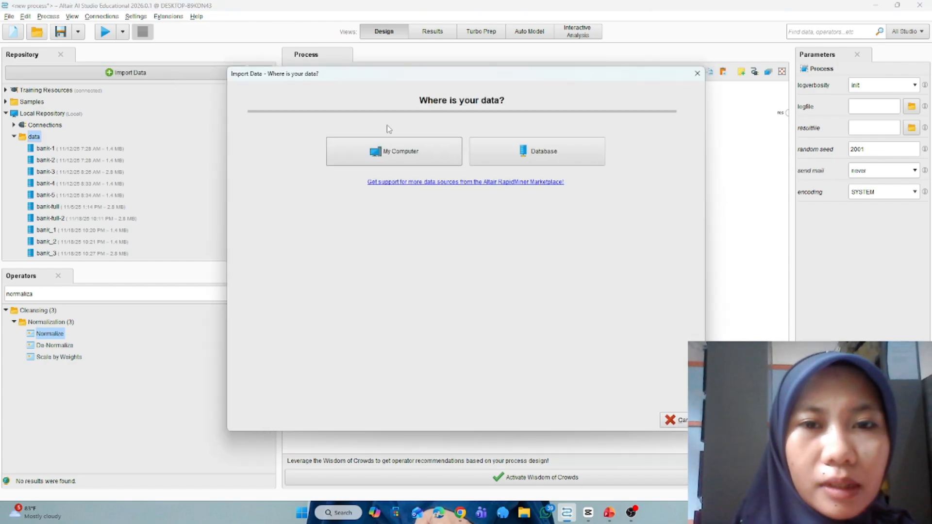
pyautogui.click(413, 154)
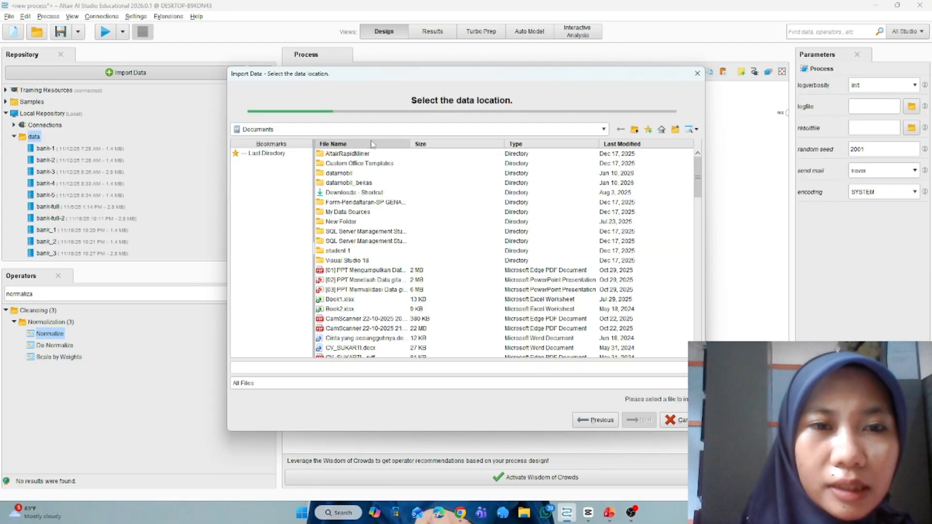
pyautogui.click(262, 131)
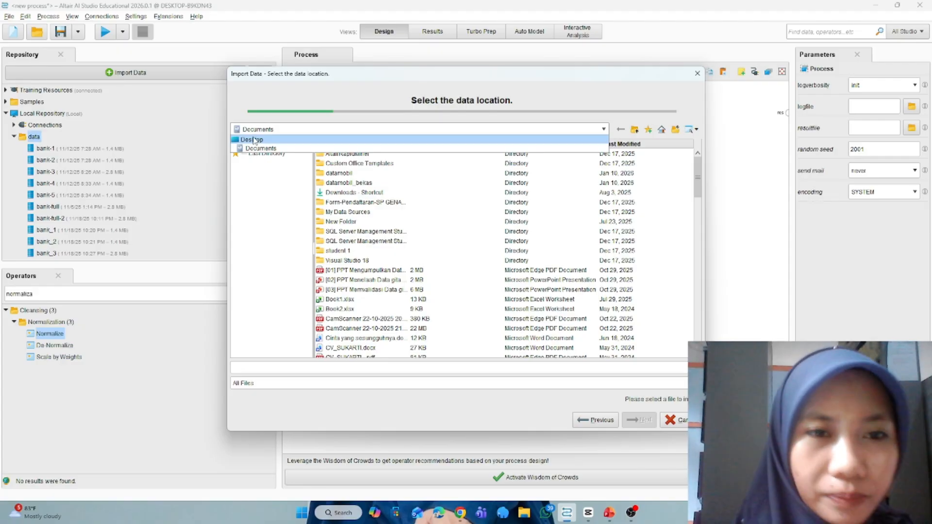
pyautogui.click(254, 140)
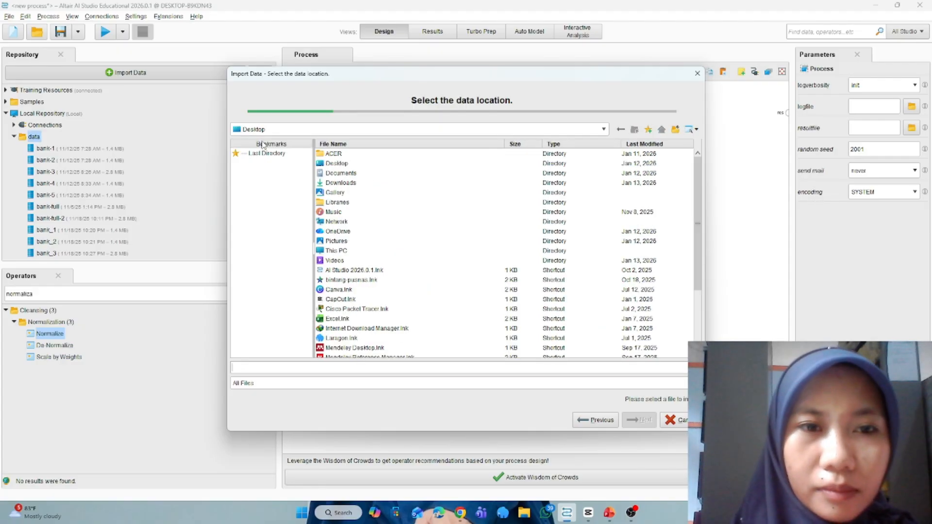
pyautogui.click(348, 182)
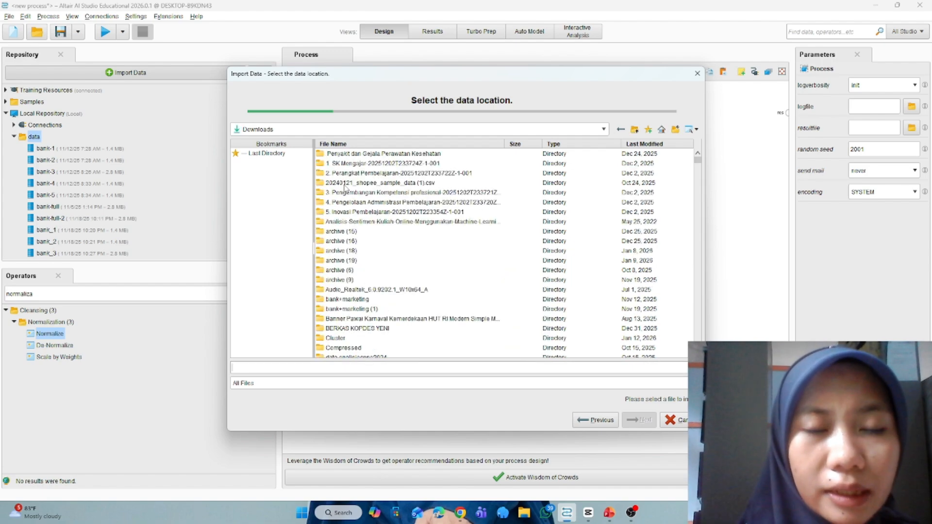
pyautogui.scroll(-2, 391, 284)
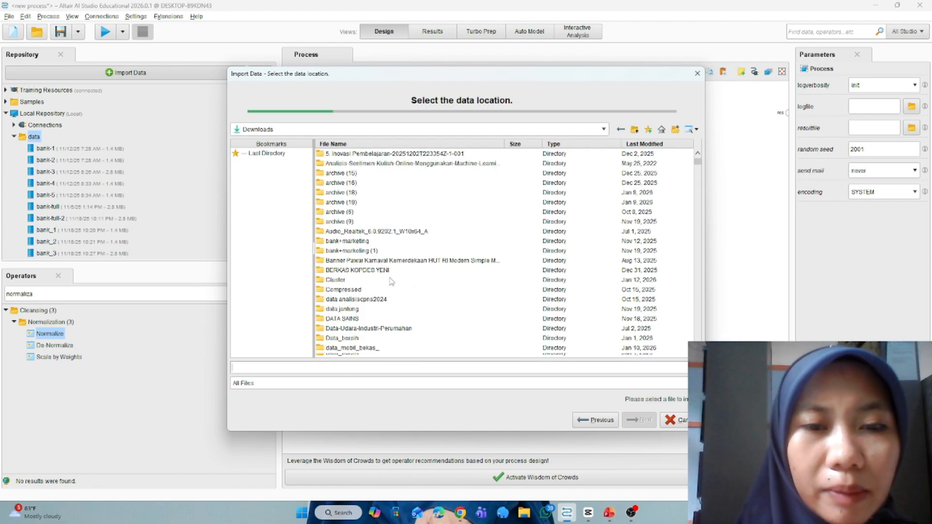
pyautogui.doubleClick(334, 281)
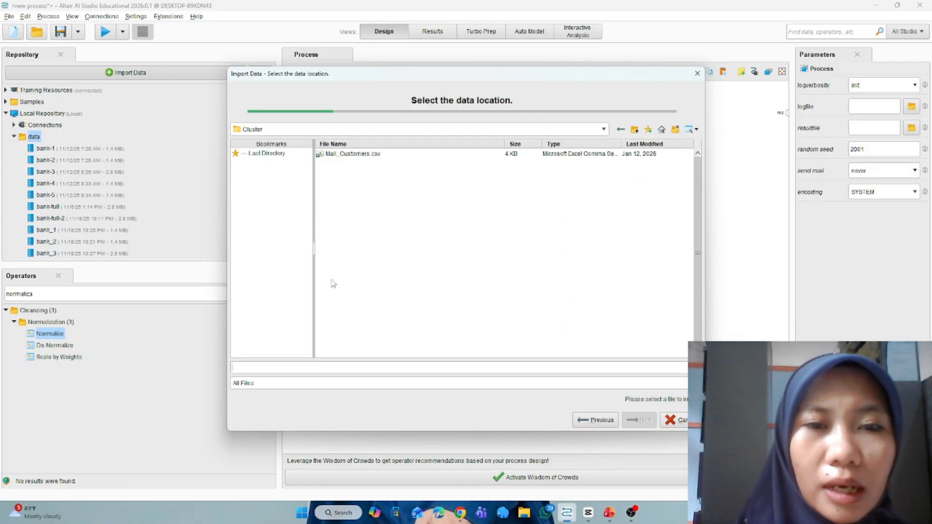
pyautogui.click(353, 154)
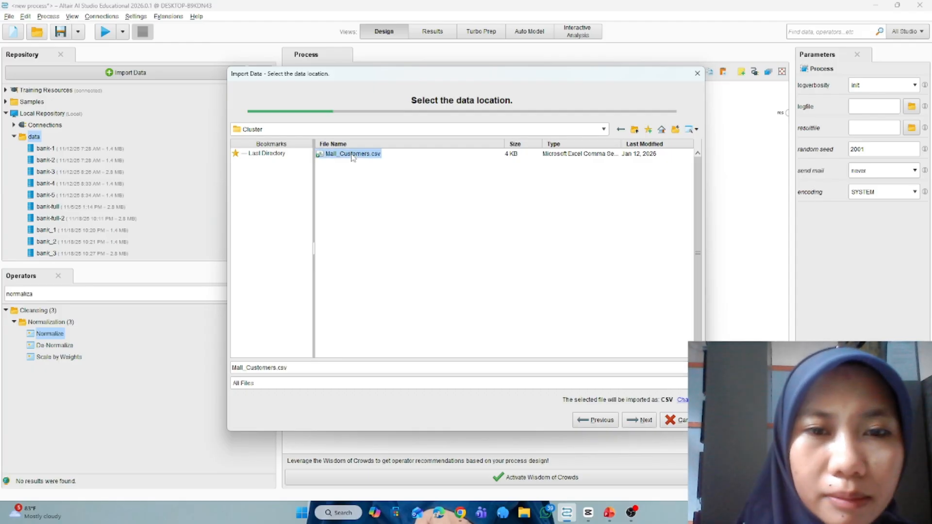
# - Accept the default import format and store the data as Mall_Customers in the Local Repository's data folder
pyautogui.click(634, 422)
pyautogui.click(635, 423)
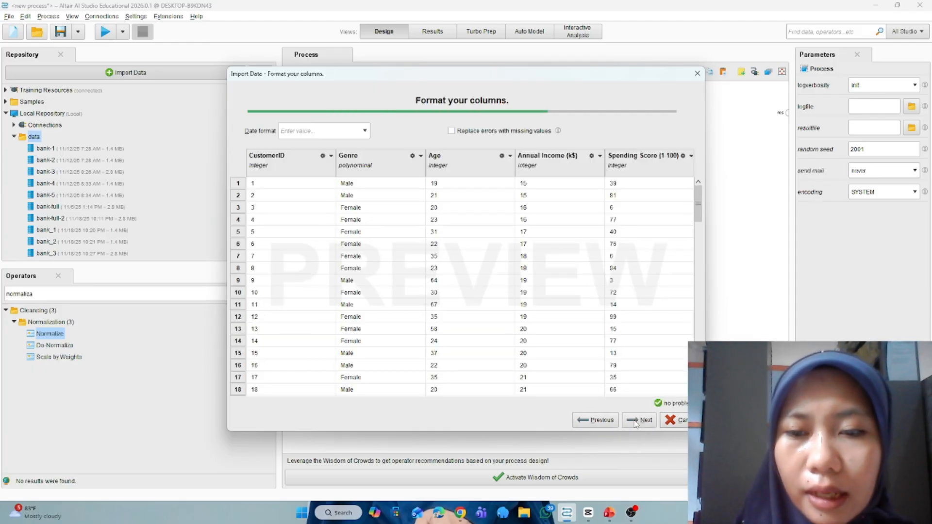
pyautogui.click(635, 423)
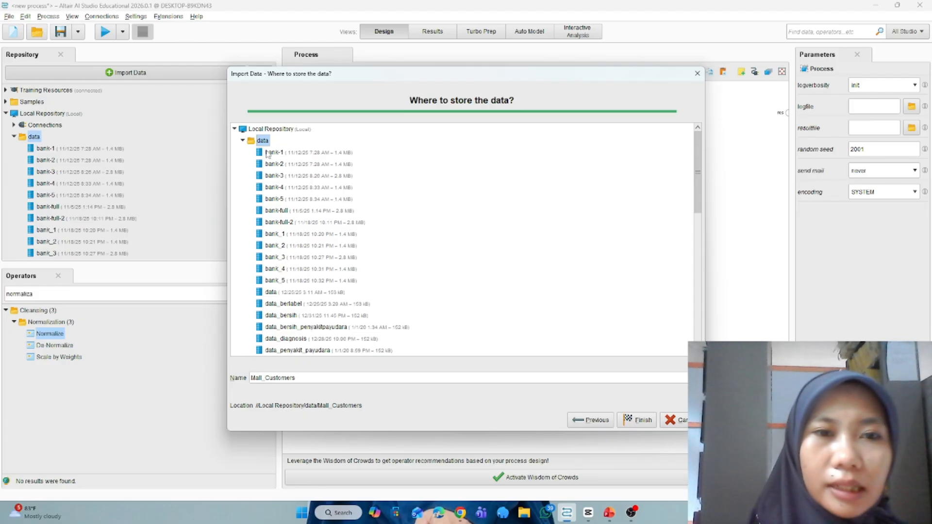
pyautogui.click(243, 140)
pyautogui.click(234, 130)
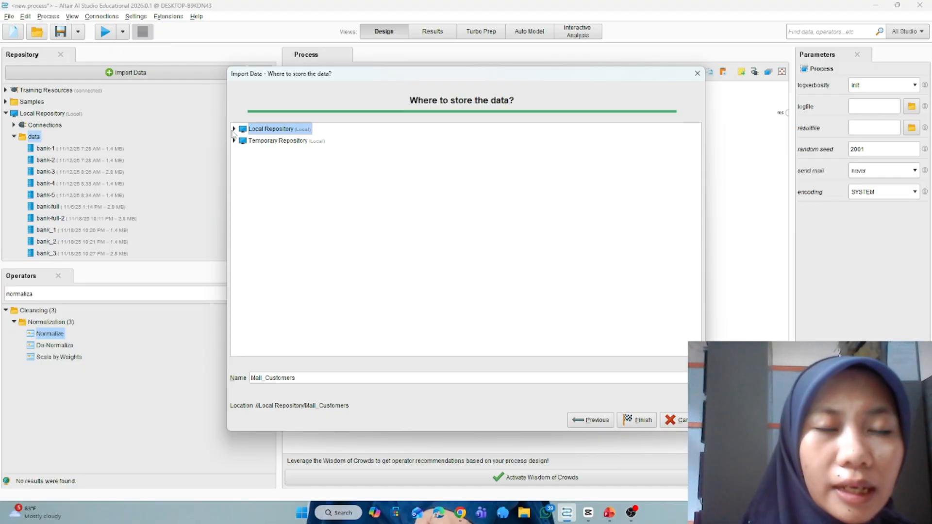
pyautogui.click(234, 129)
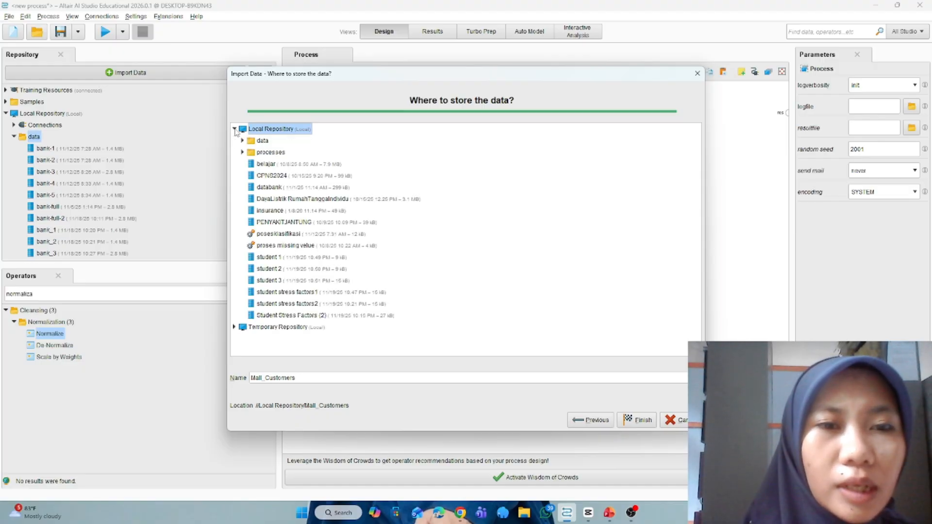
pyautogui.click(259, 141)
pyautogui.click(638, 420)
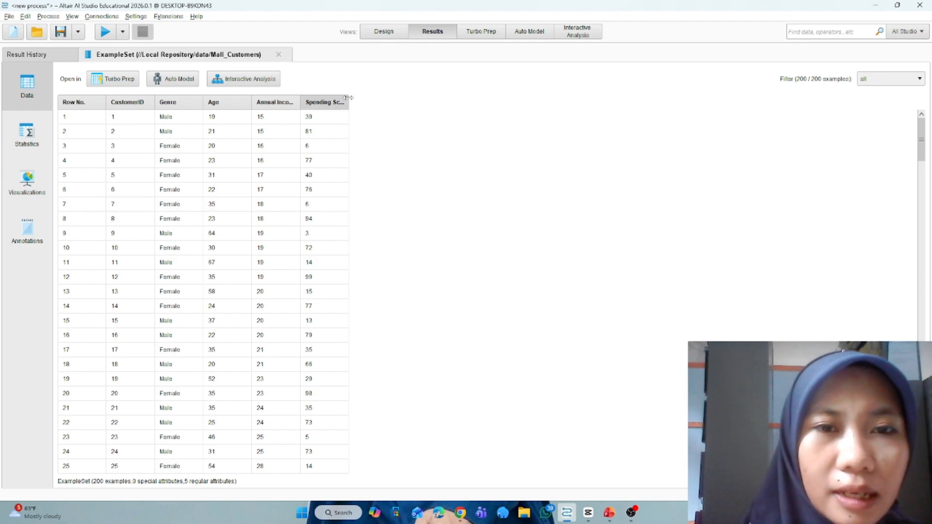
# - Widen the Spending Score and Annual Income columns to show their full names and examine the dataset's statistics
pyautogui.moveTo(348, 97); pyautogui.dragTo(382, 98)
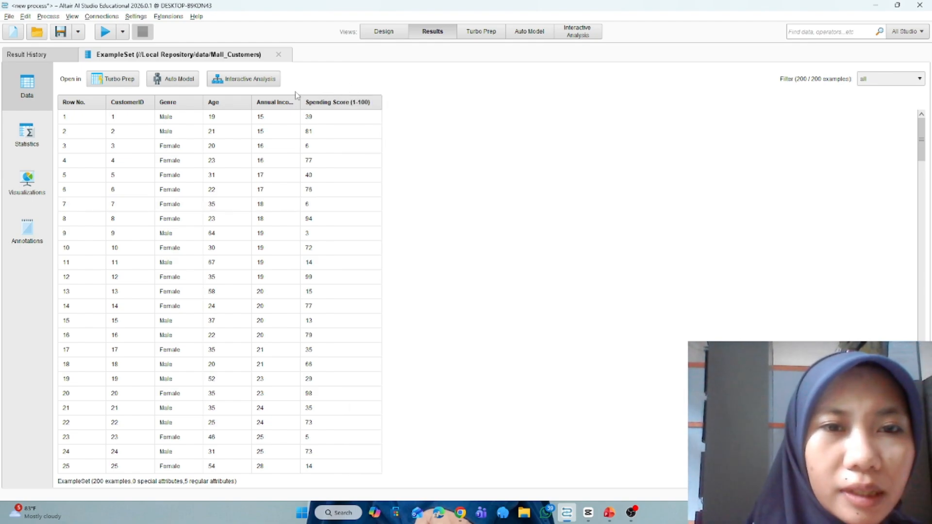
pyautogui.moveTo(300, 96); pyautogui.dragTo(328, 96)
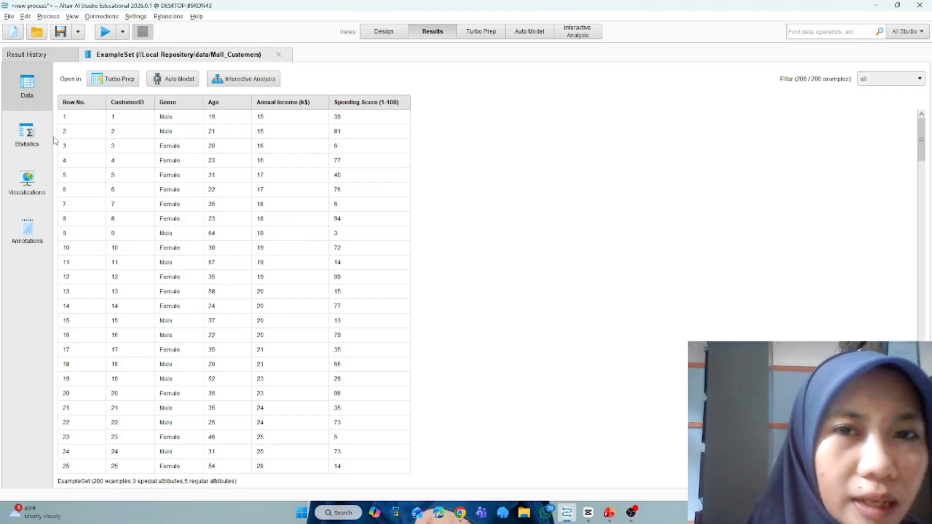
pyautogui.click(26, 138)
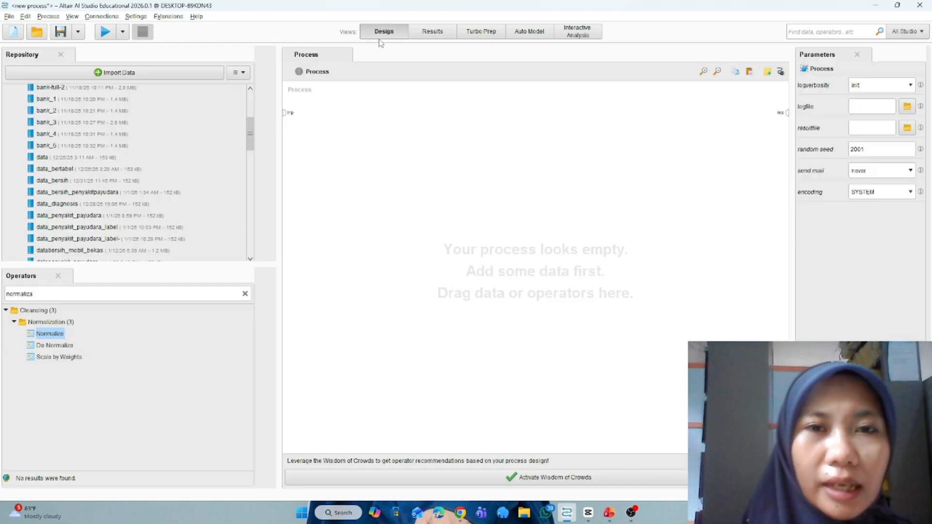
# - Return to the process design and add the Mall_Customers dataset from the repository to the empty process
pyautogui.click(380, 37)
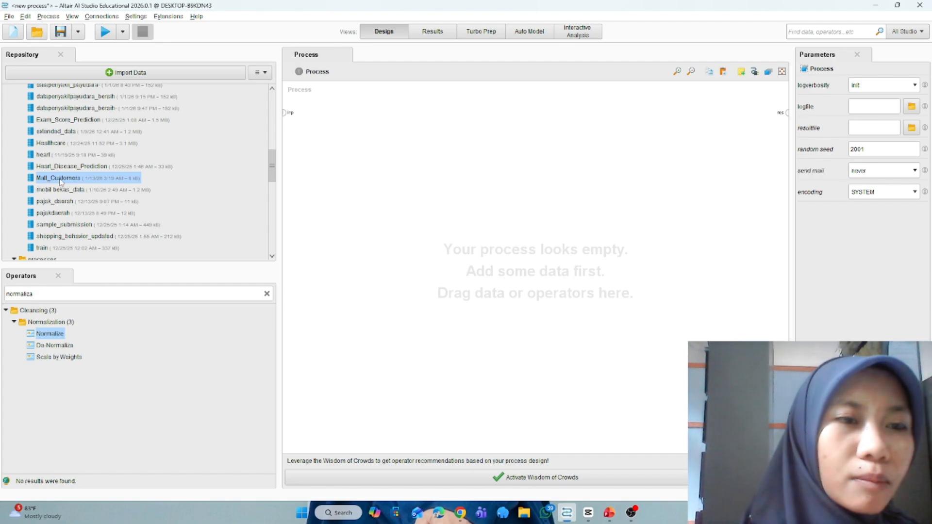
pyautogui.moveTo(49, 182); pyautogui.dragTo(414, 144)
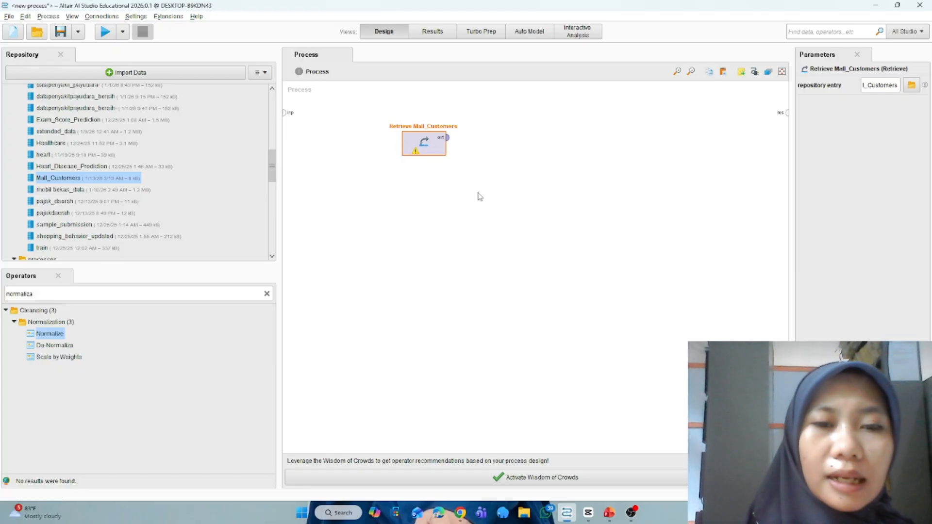
# - Review the Mall_Customers data table in the results and return to the process design
pyautogui.click(413, 35)
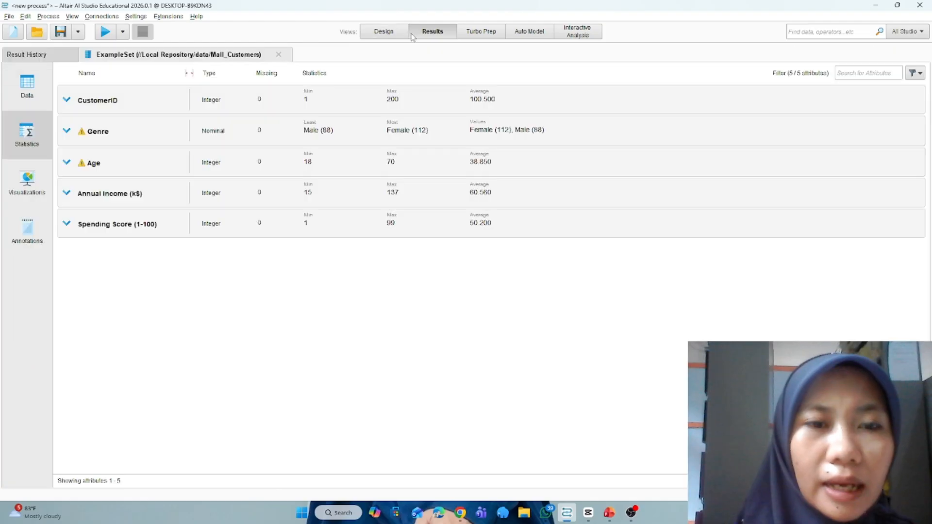
pyautogui.click(28, 93)
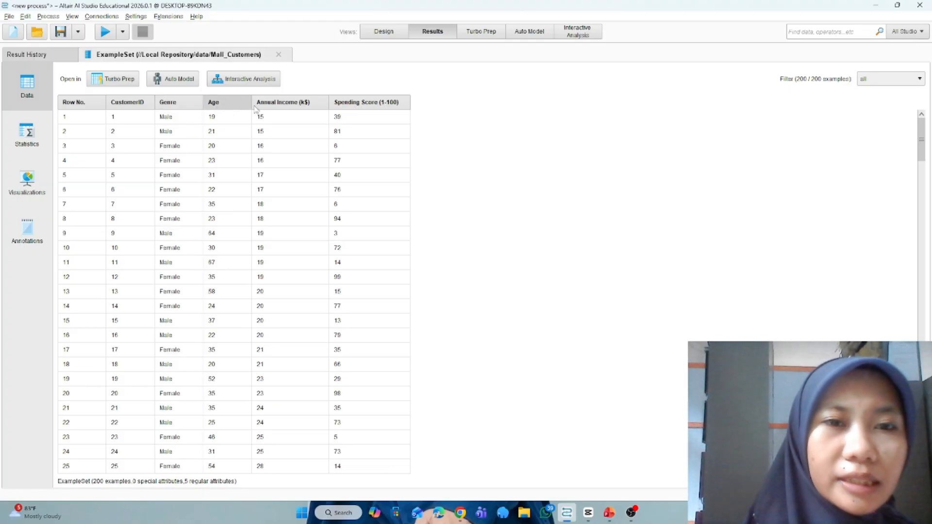
pyautogui.click(379, 33)
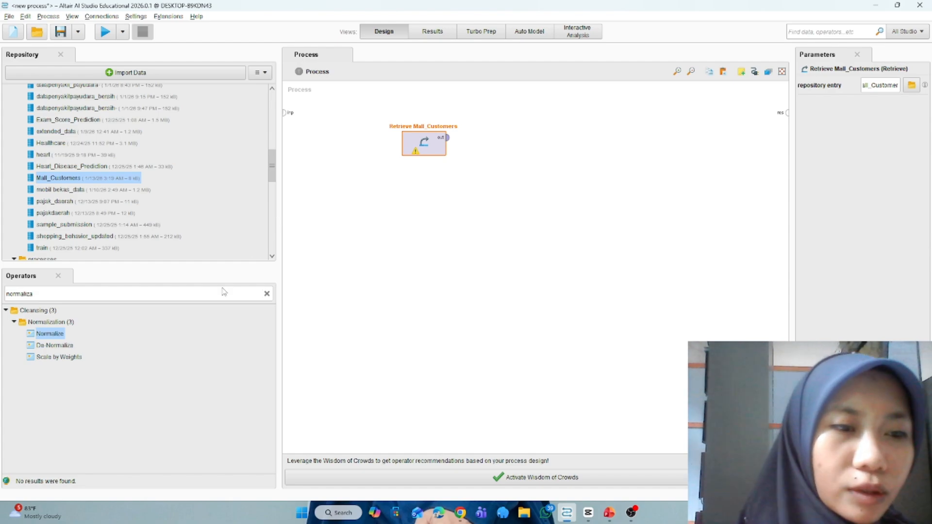
# - Search the operators for "selec" and place Select Attributes beside the Retrieve Mall_Customers operator
pyautogui.click(267, 294)
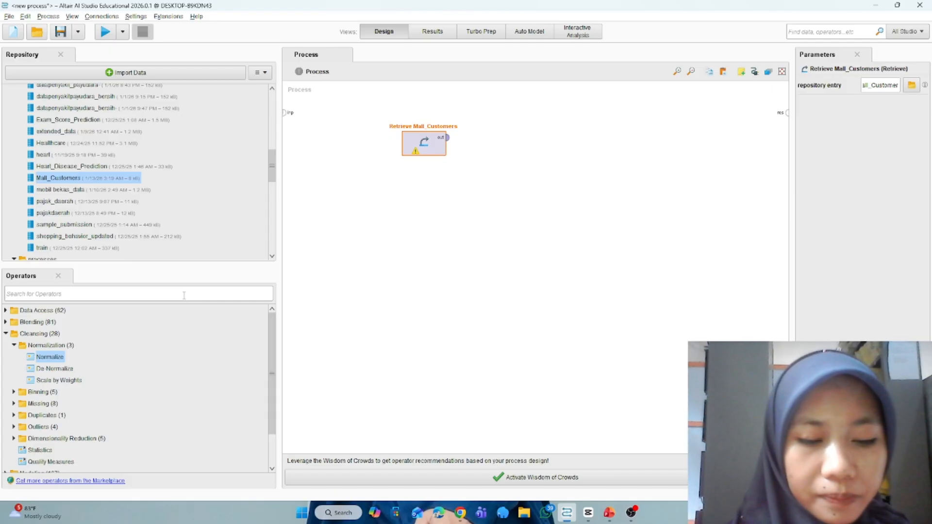
pyautogui.write('sele')
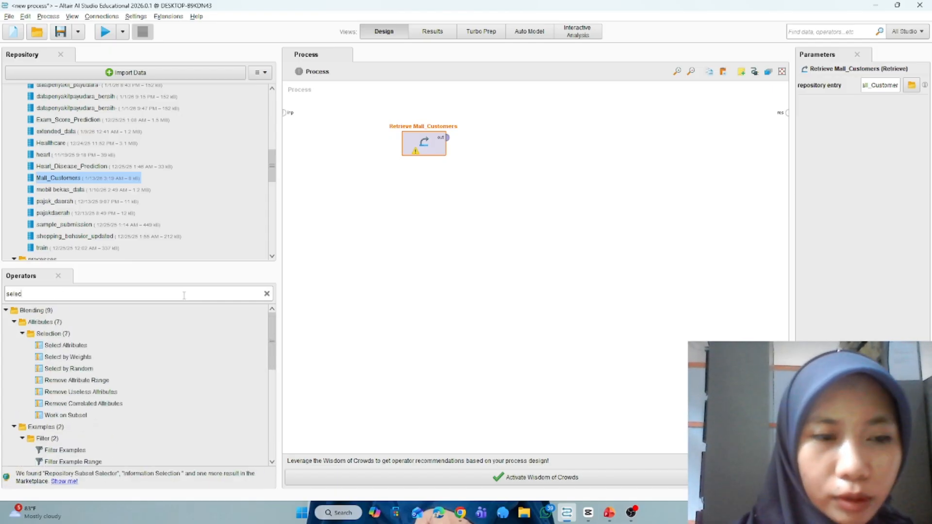
pyautogui.write('c')
pyautogui.moveTo(130, 322); pyautogui.dragTo(129, 325)
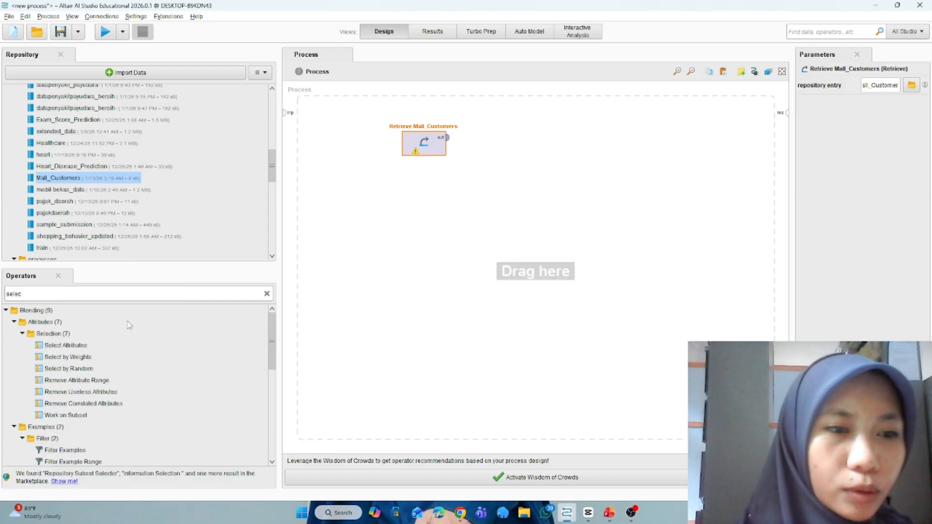
pyautogui.click(57, 348)
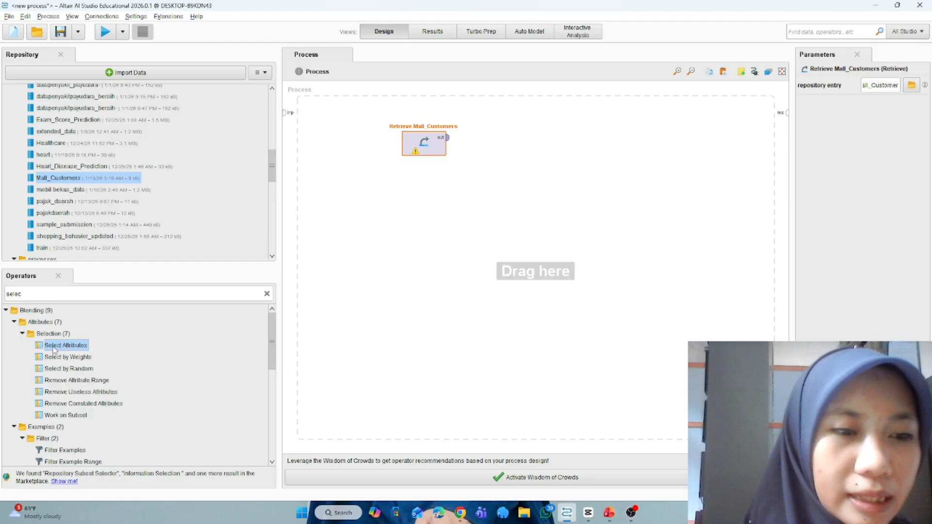
pyautogui.moveTo(53, 350); pyautogui.dragTo(499, 144)
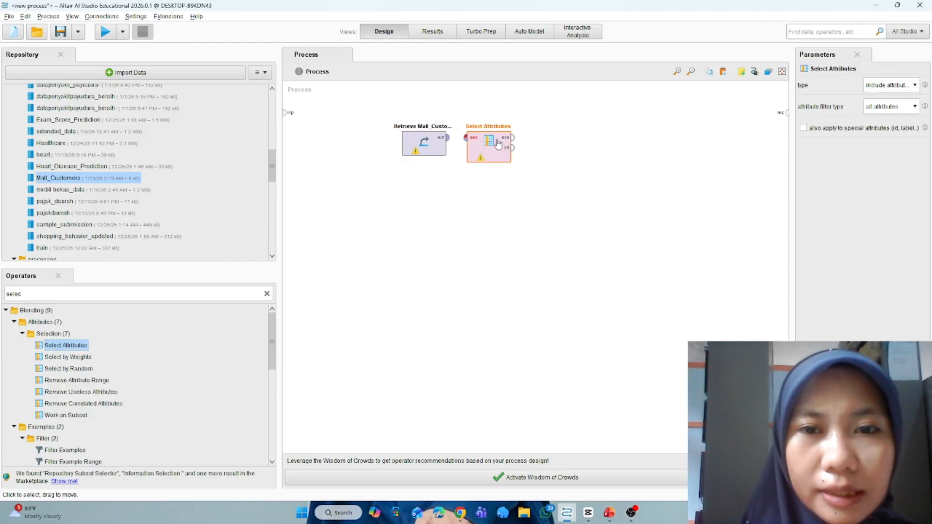
# - Search the operators for "nominal" and recheck the attributes in the Mall_Customers data table
pyautogui.click(266, 294)
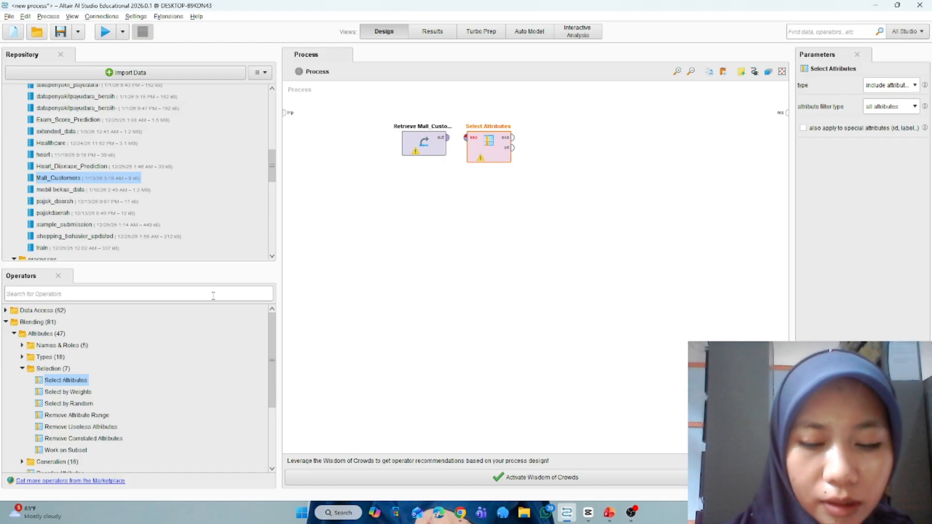
pyautogui.write('nominal')
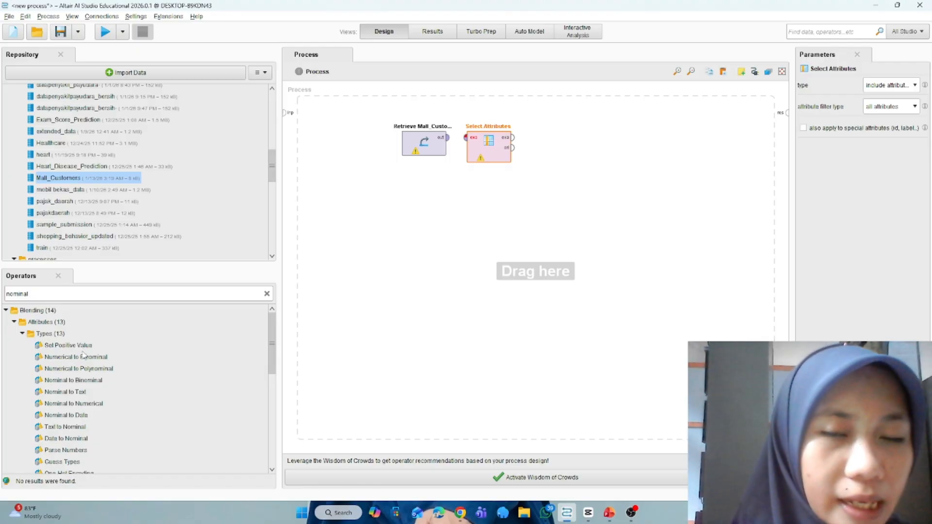
pyautogui.scroll(-1, 83, 353)
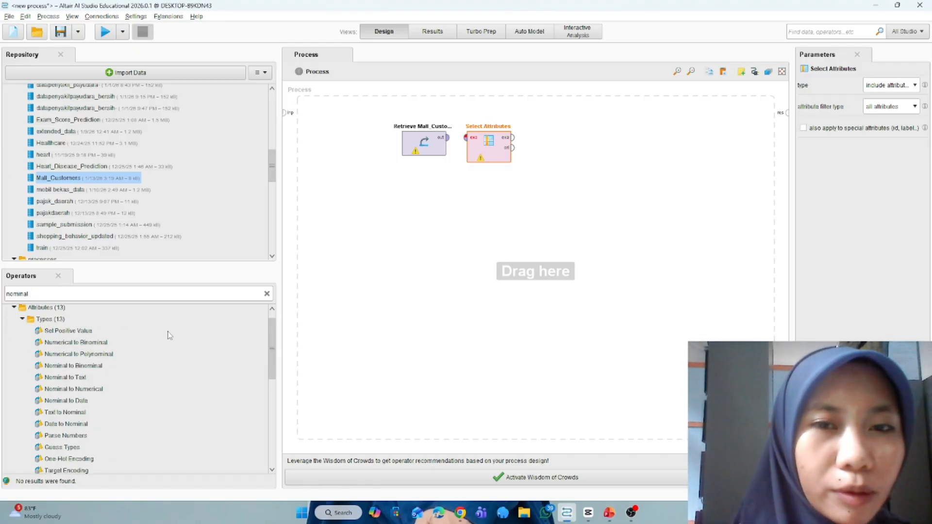
pyautogui.click(435, 35)
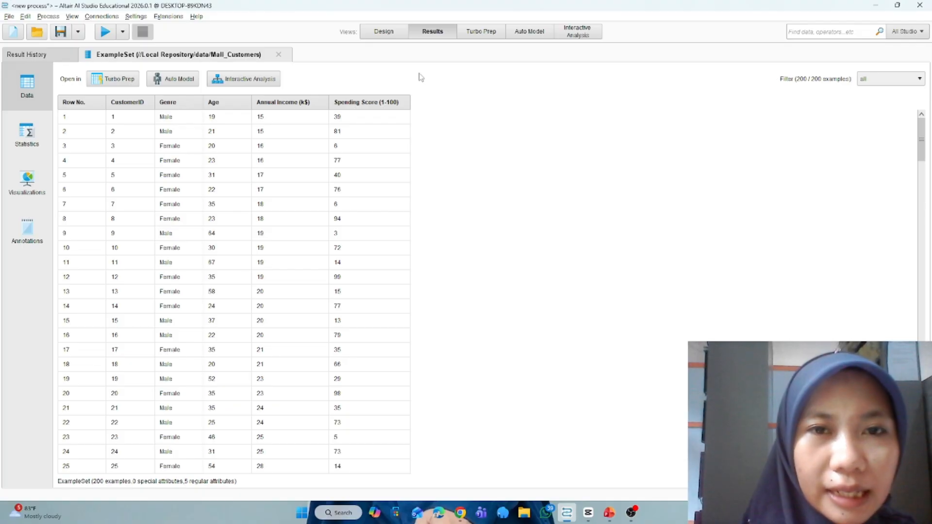
pyautogui.click(383, 31)
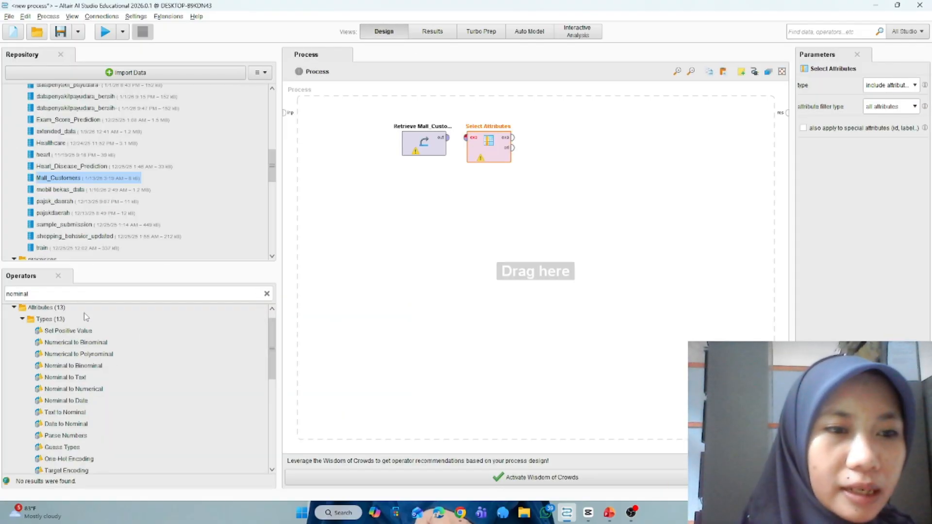
# - Search the operators for "nominal to num" and place Nominal to Numerical beside the Select Attributes operator
pyautogui.doubleClick(73, 294)
pyautogui.press('BackSpace')
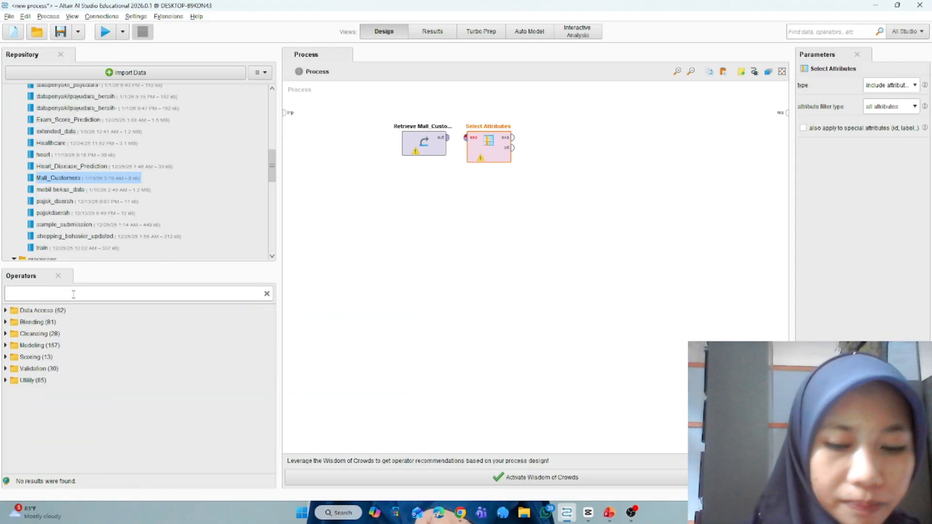
pyautogui.write('nomi')
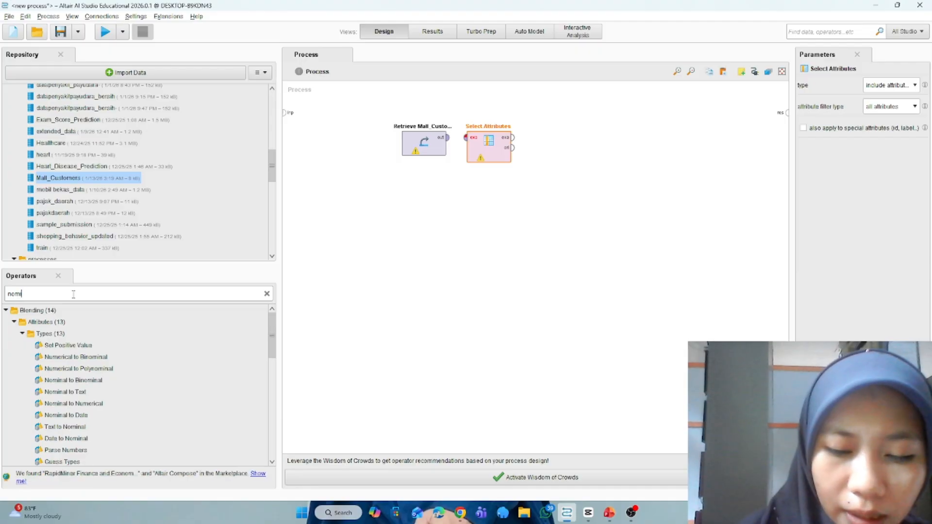
pyautogui.write('nal to')
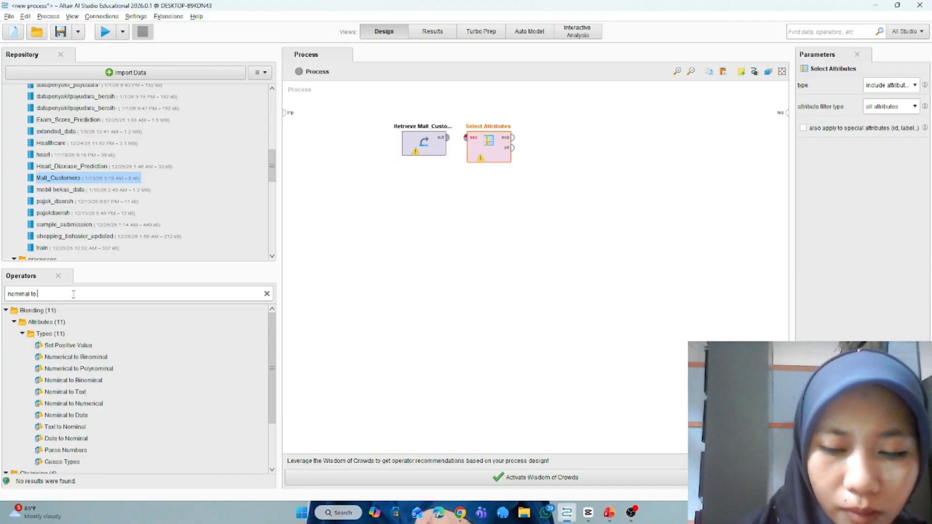
pyautogui.write(' num')
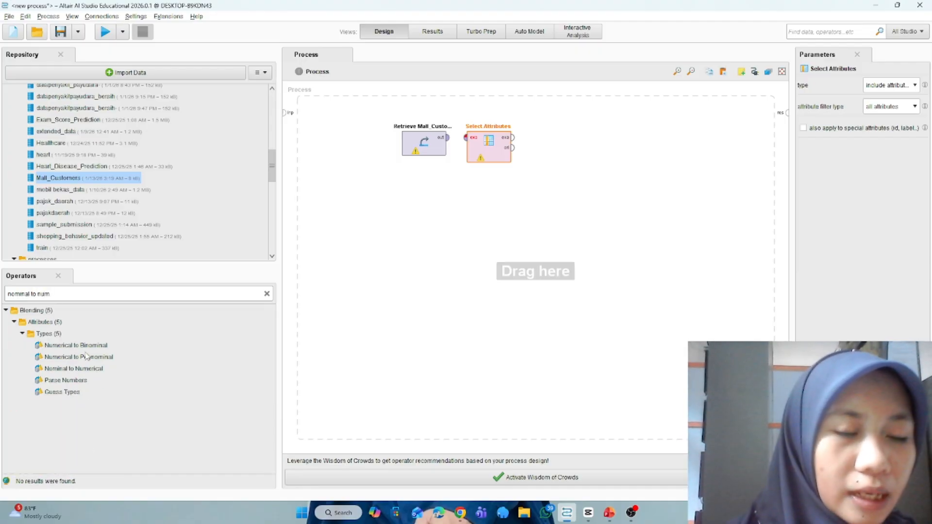
pyautogui.moveTo(68, 372); pyautogui.dragTo(548, 141)
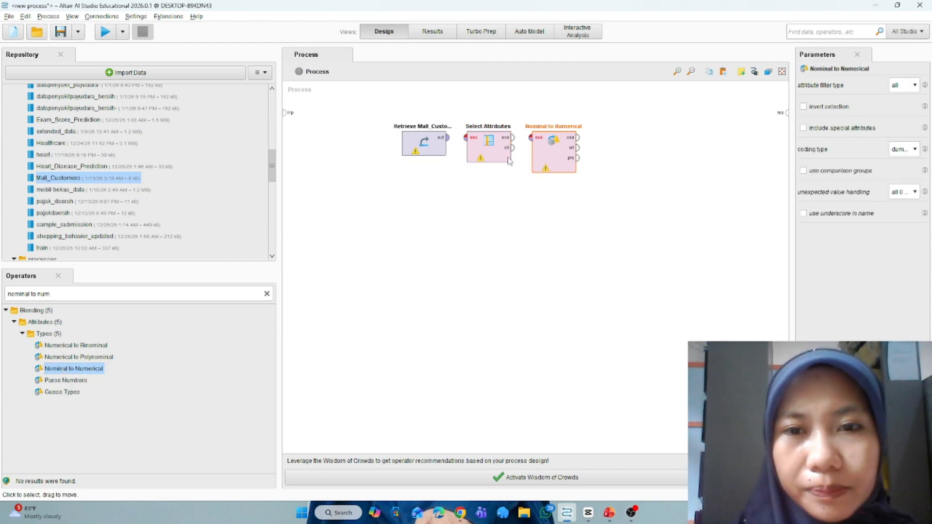
# - Search the operators for "normali" and place Normalize beside the Nominal to Numerical operator
pyautogui.click(267, 294)
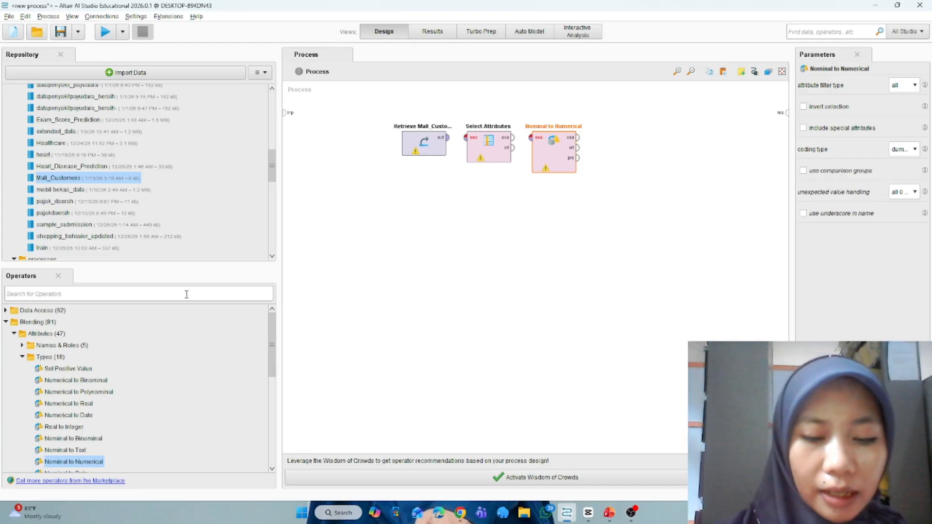
pyautogui.write('normali')
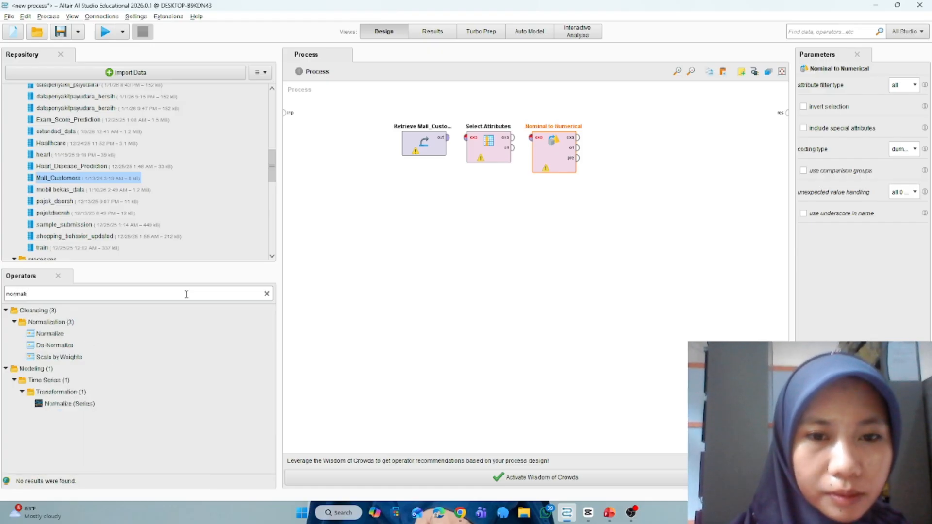
pyautogui.click(48, 335)
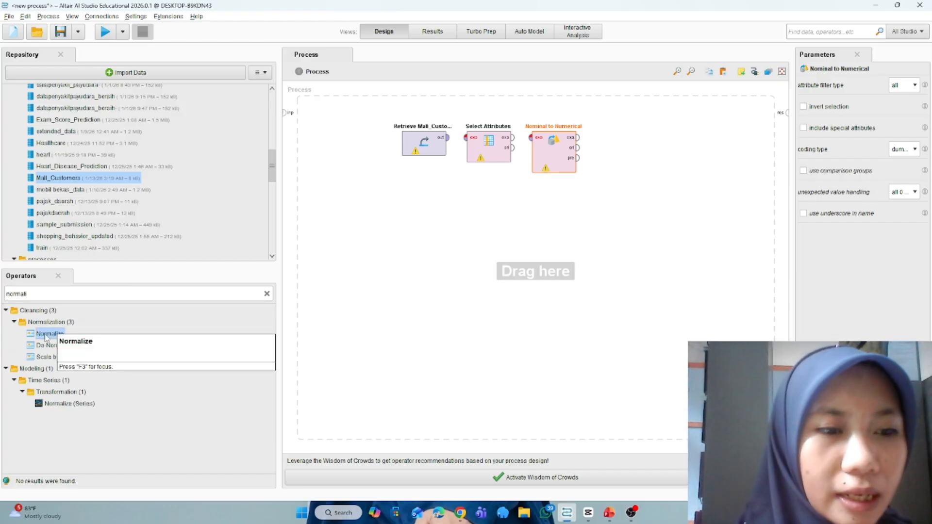
pyautogui.moveTo(49, 335); pyautogui.dragTo(623, 147)
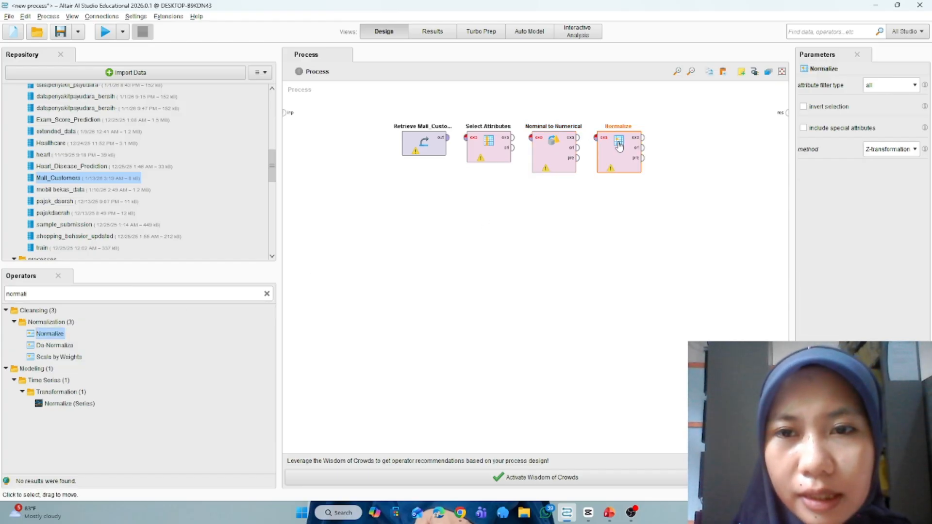
# - Connect Retrieve Mall_Customers, Select Attributes, Nominal to Numerical and Normalize in sequence through their example set ports, ending at the process result port
pyautogui.click(447, 138)
pyautogui.click(474, 139)
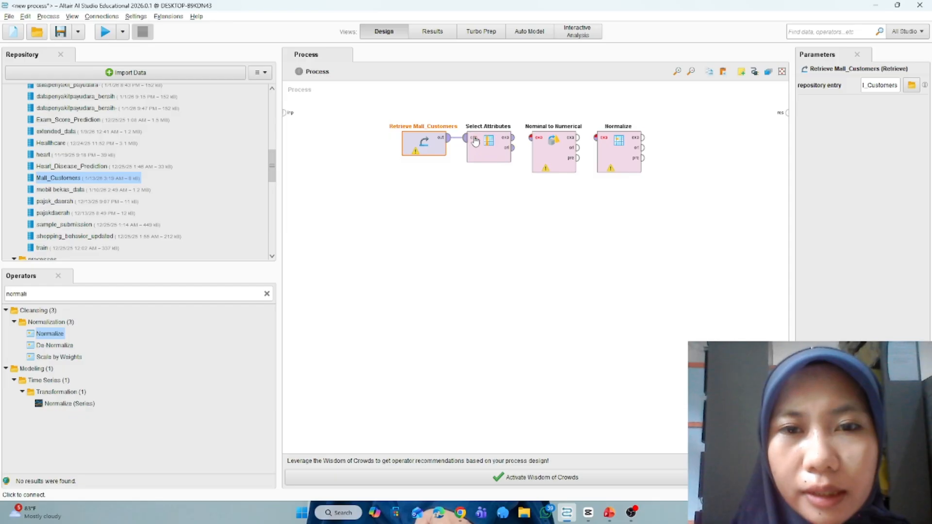
pyautogui.click(513, 138)
pyautogui.click(531, 139)
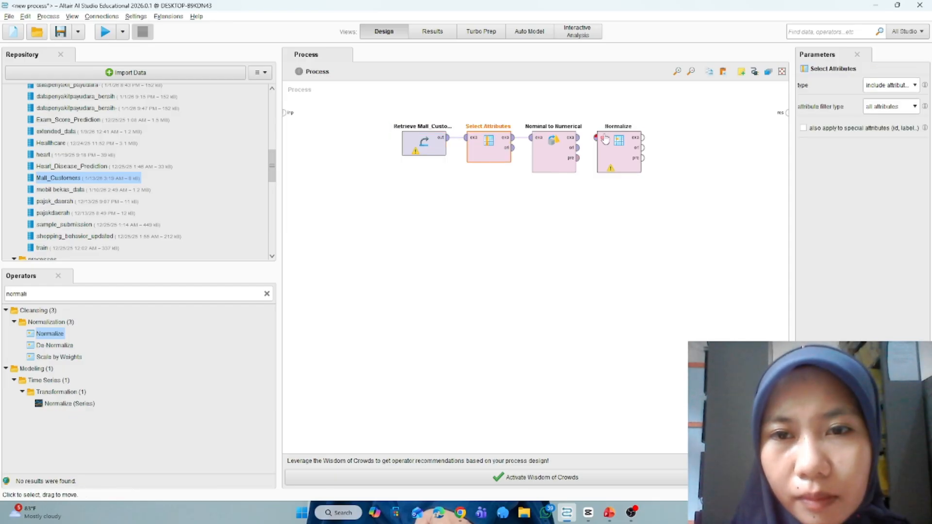
pyautogui.click(578, 138)
pyautogui.click(596, 138)
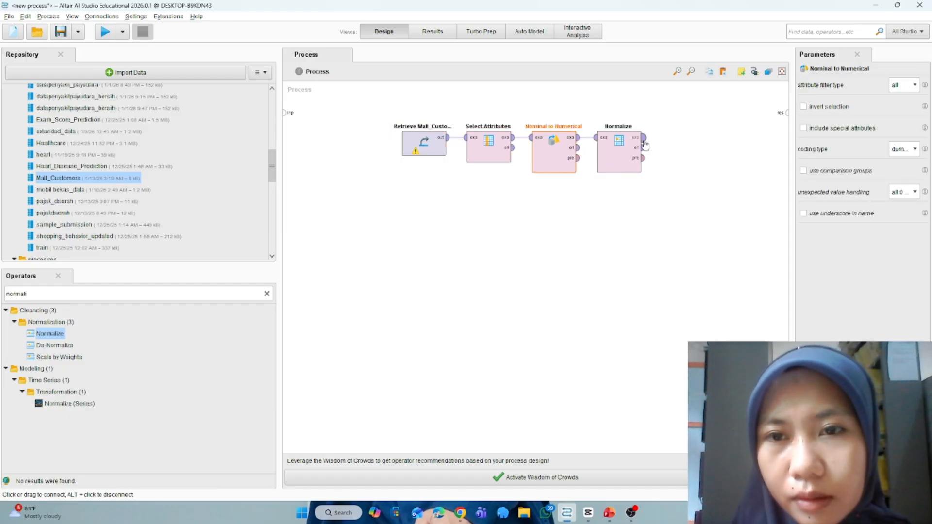
pyautogui.click(643, 138)
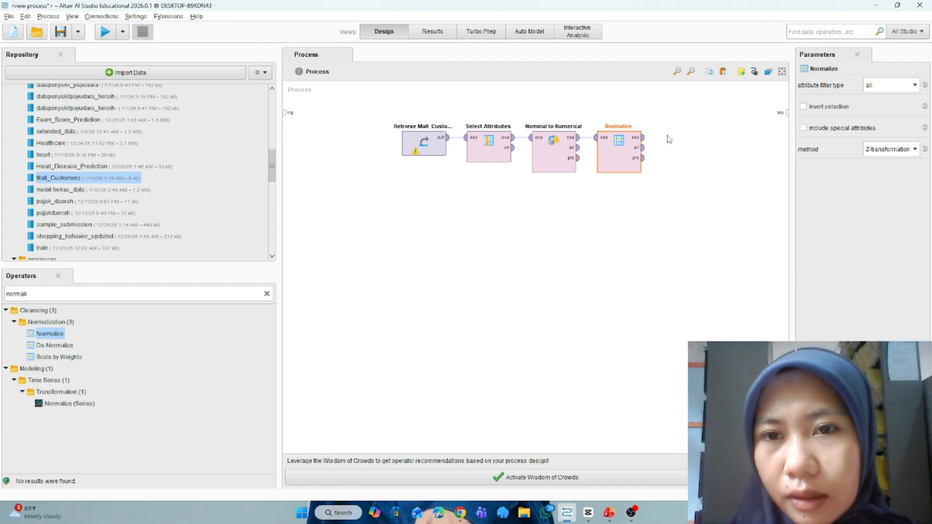
pyautogui.click(782, 114)
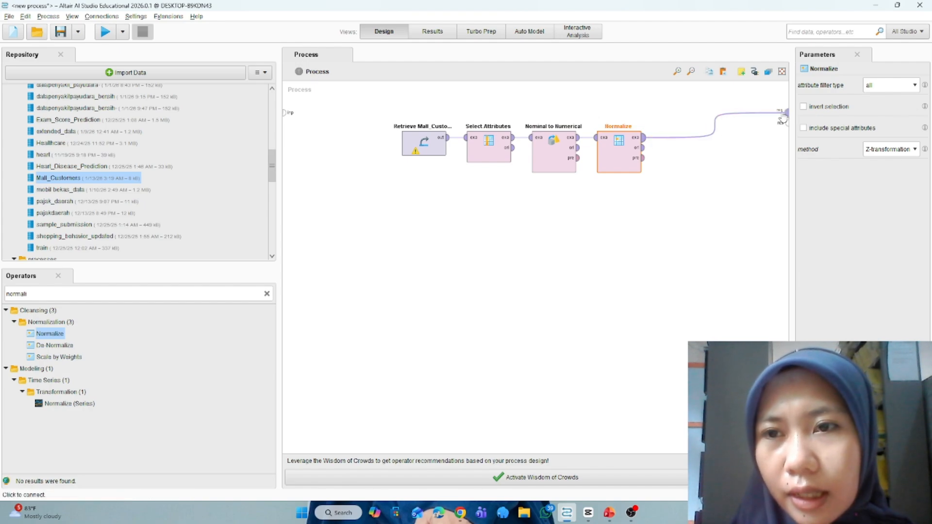
# - Set the Select Attributes filter type to a subset and include Age, Annual Income (k$) and Genre
pyautogui.click(502, 155)
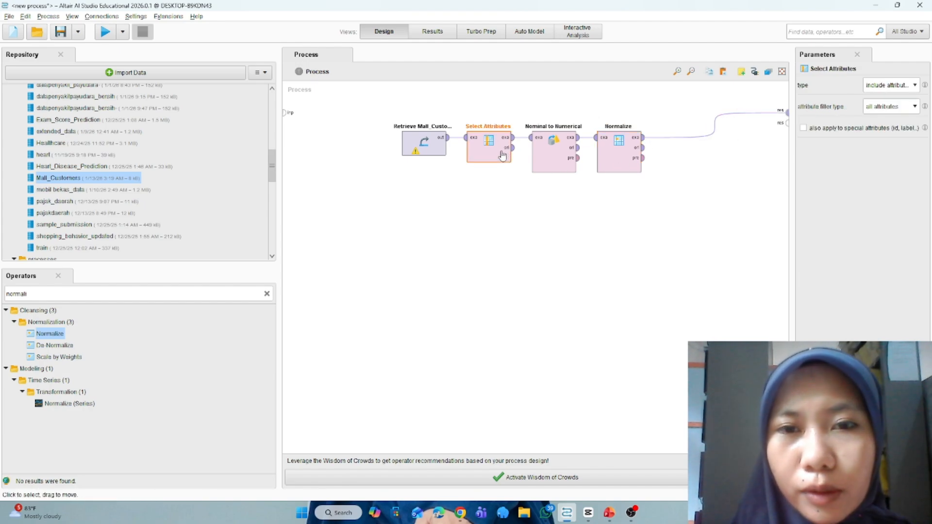
pyautogui.click(901, 109)
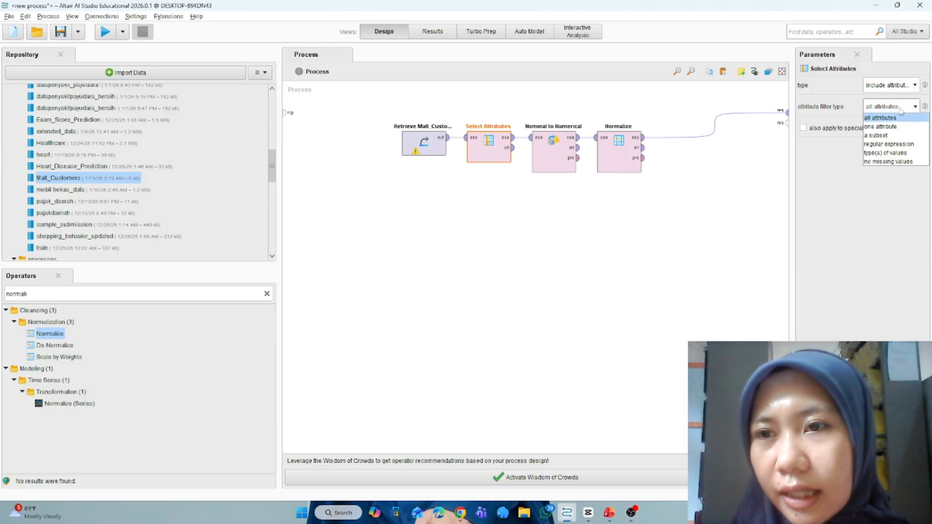
pyautogui.click(890, 135)
pyautogui.click(888, 128)
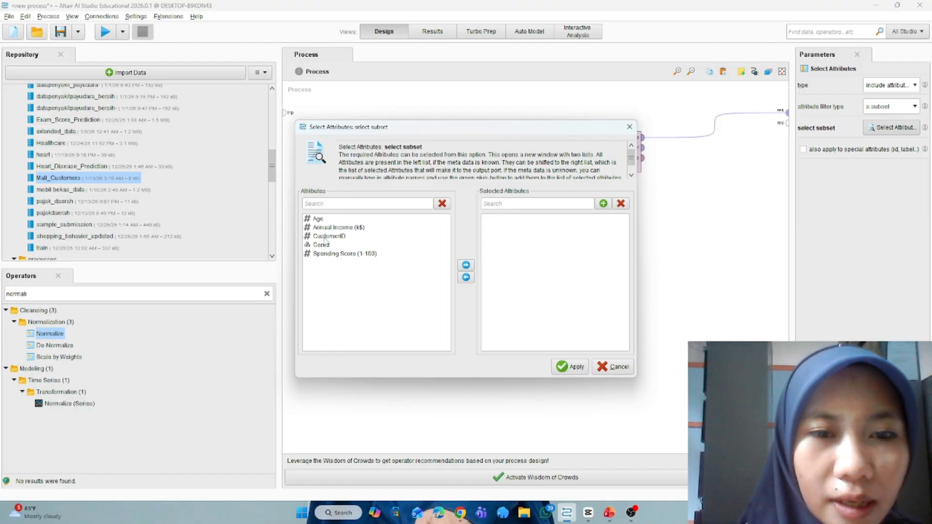
pyautogui.click(318, 219)
pyautogui.click(466, 265)
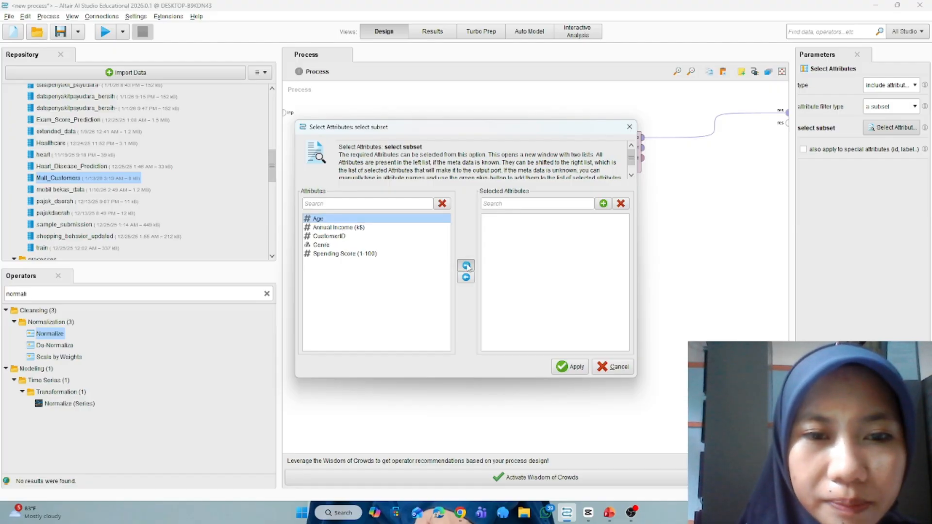
pyautogui.click(354, 222)
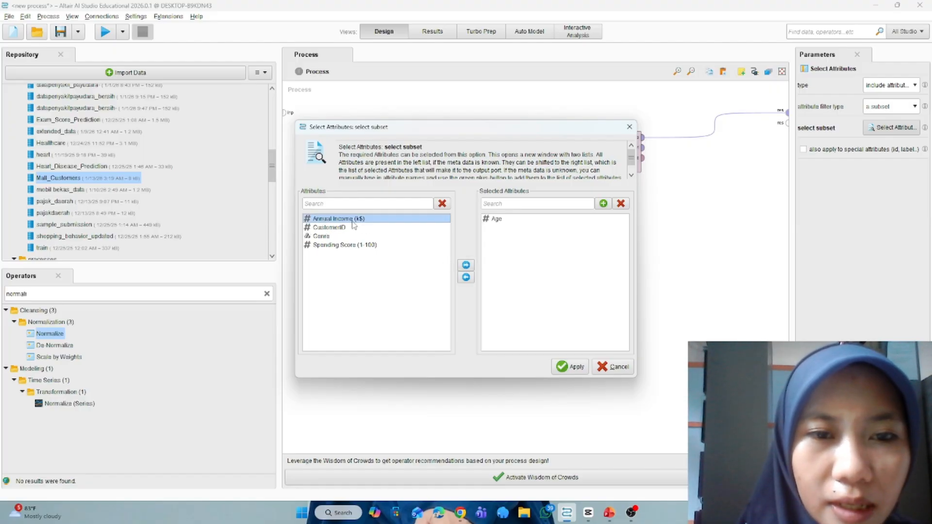
pyautogui.click(466, 265)
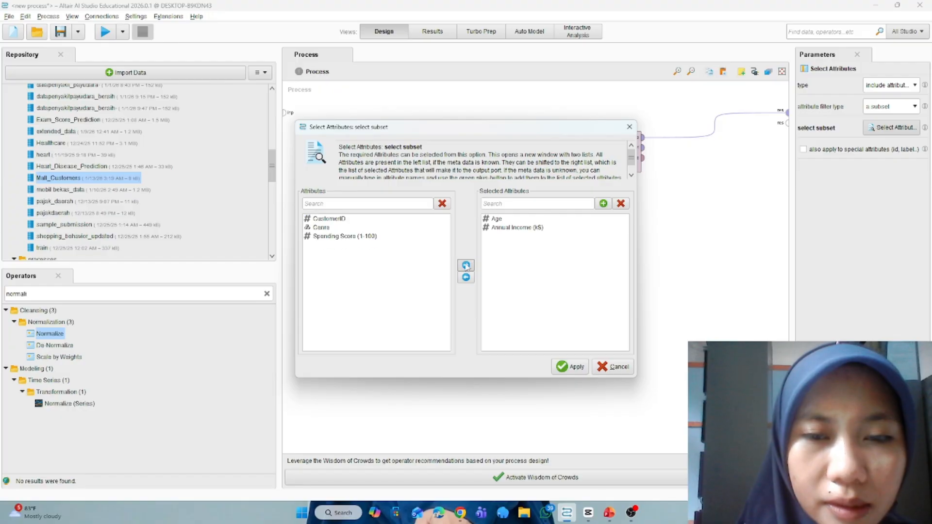
pyautogui.click(323, 227)
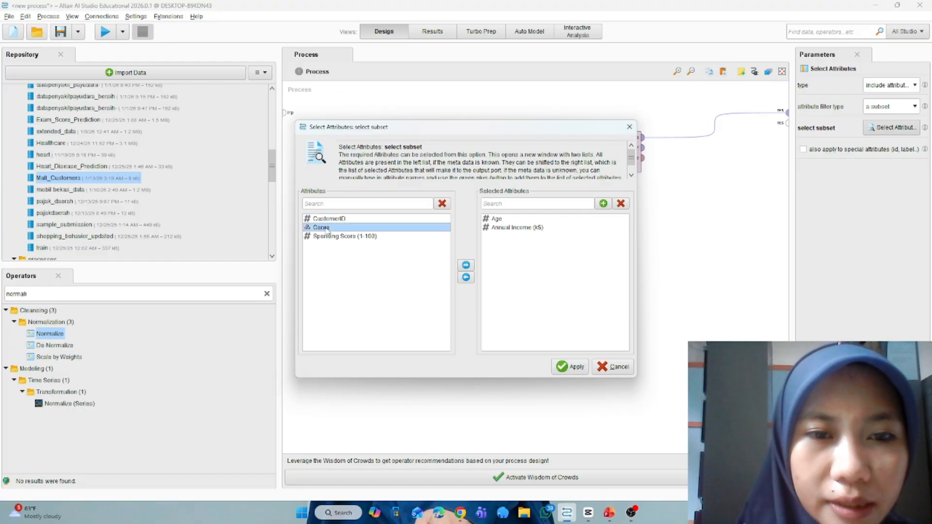
pyautogui.click(466, 265)
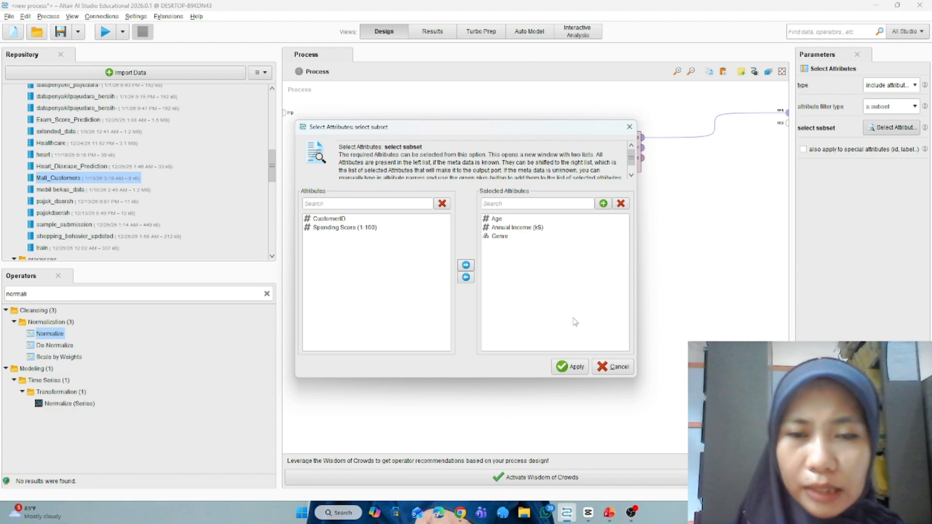
pyautogui.click(573, 367)
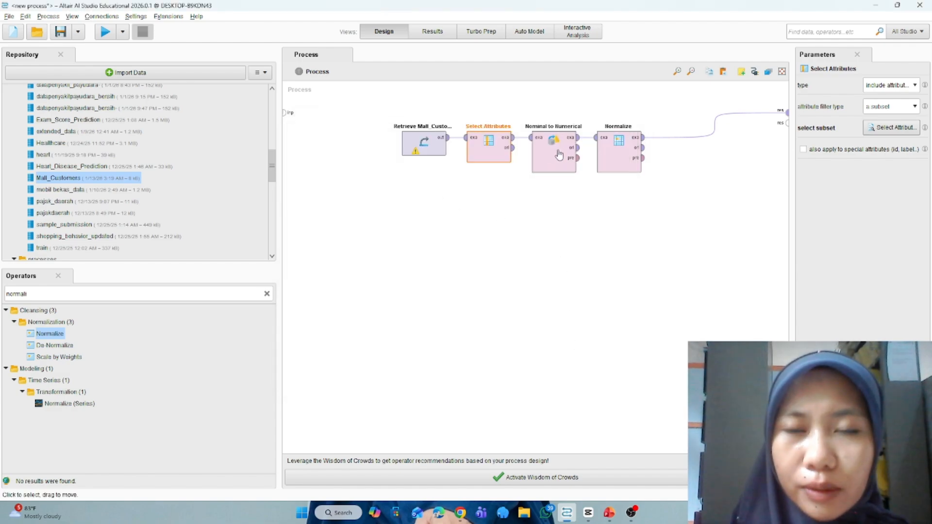
# - Set the coding type of the Nominal to Numerical operator to unique integers
pyautogui.click(556, 154)
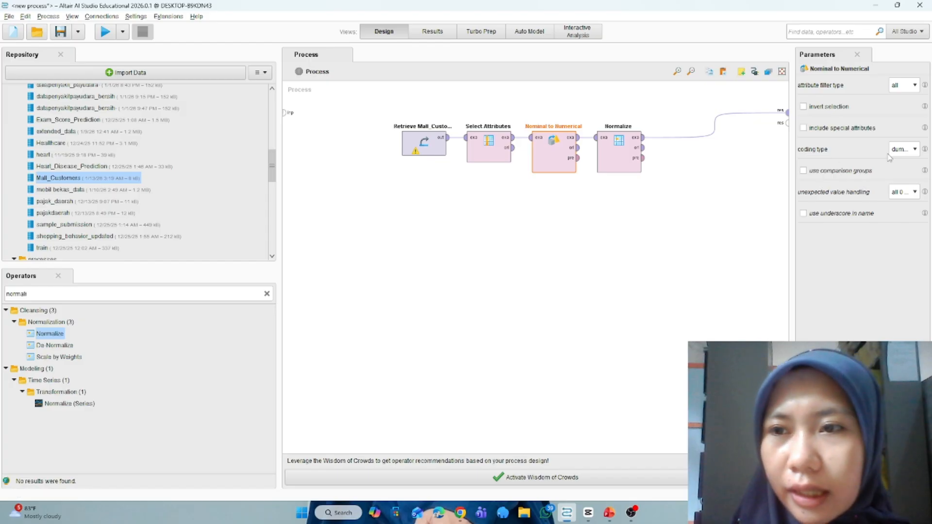
pyautogui.click(914, 149)
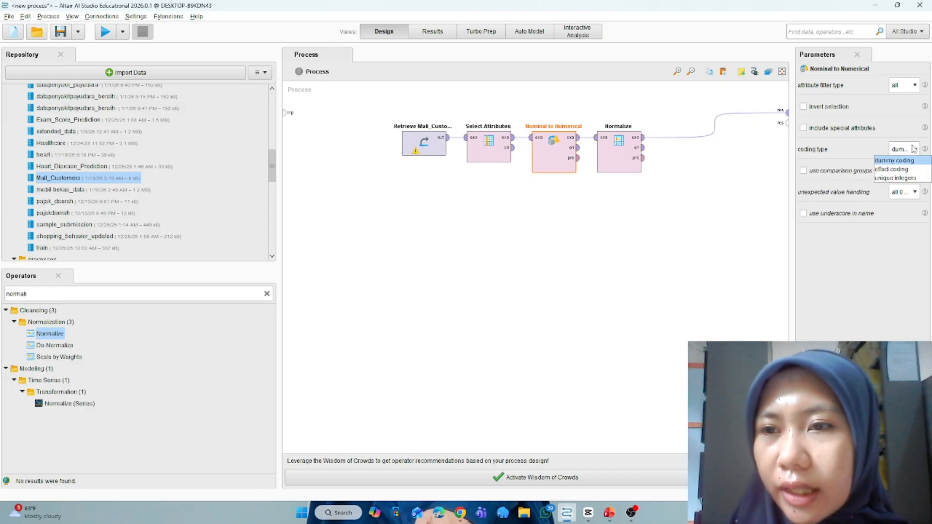
pyautogui.click(898, 178)
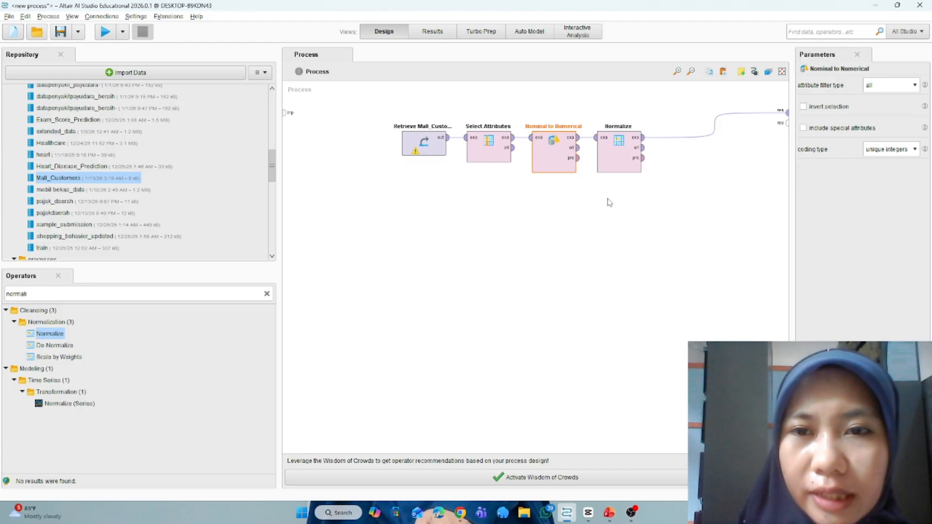
# - Run the process and review the normalized Genre, Age and Annual Income values in the results
pyautogui.click(110, 36)
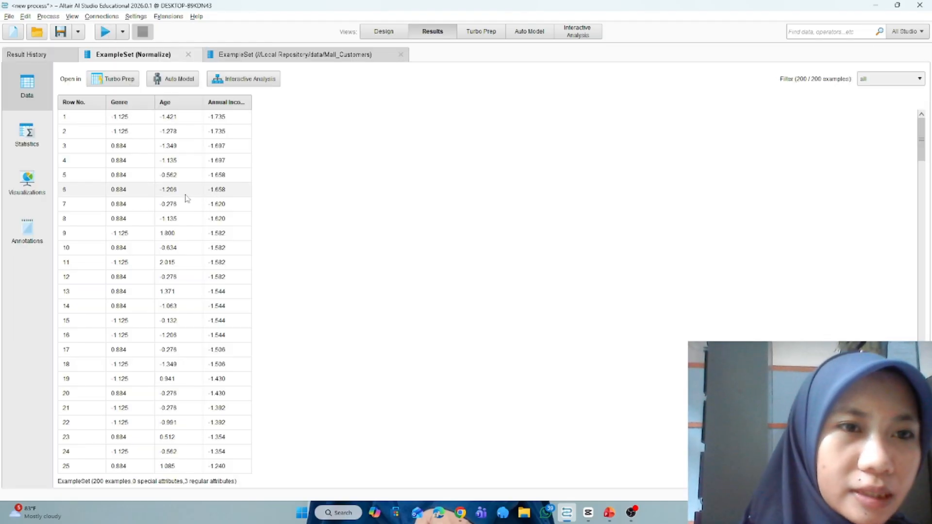
pyautogui.scroll(-1, 182, 195)
pyautogui.scroll(1, 182, 195)
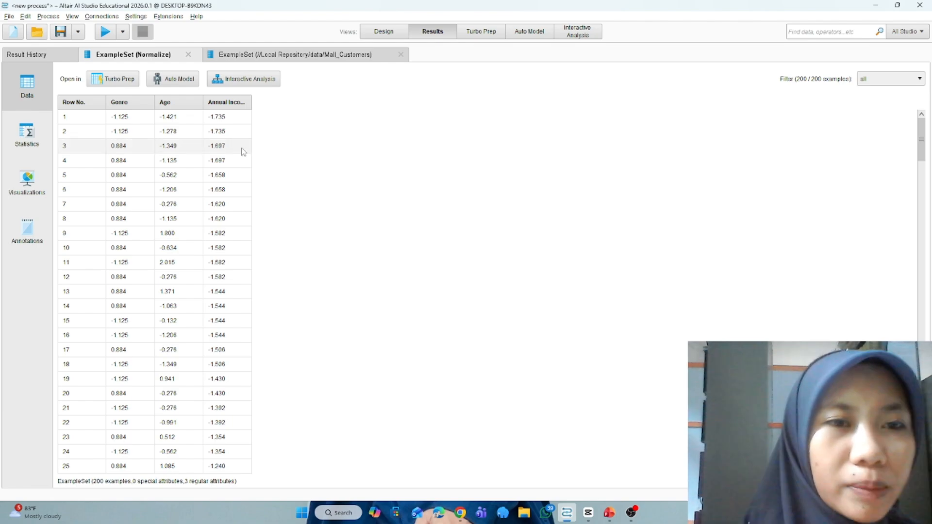
# - Detach the original Mall_Customers table into a floating window and place it beside the normalized results for comparison
pyautogui.click(275, 55)
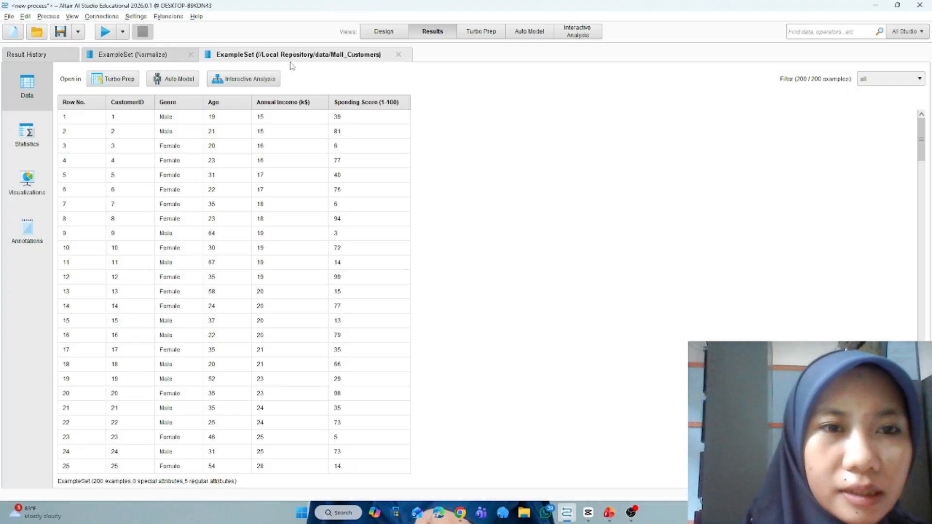
pyautogui.moveTo(277, 56); pyautogui.dragTo(516, 90)
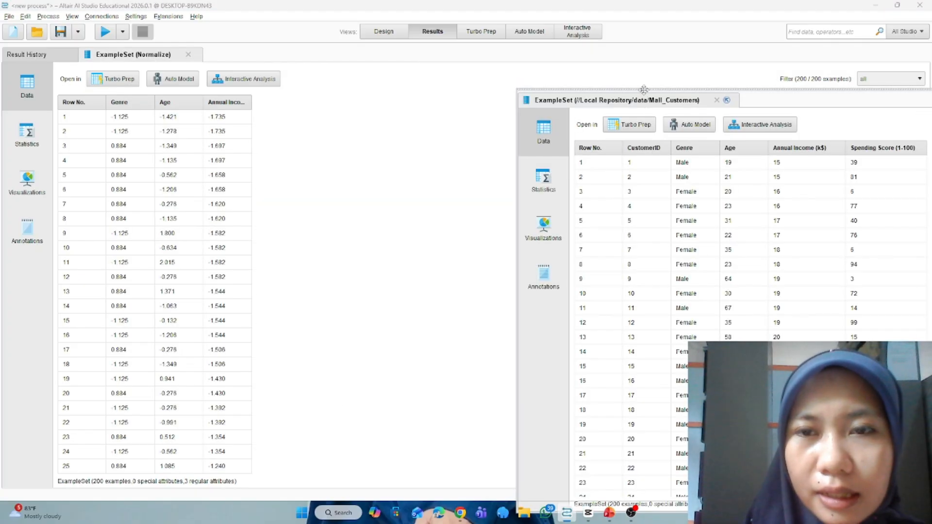
pyautogui.moveTo(644, 90); pyautogui.dragTo(484, 73)
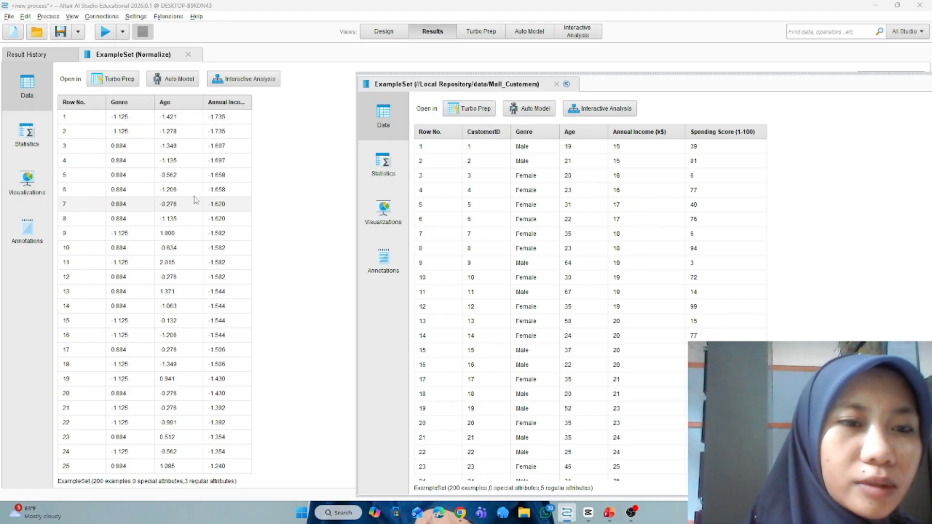
# - Return to the process design, delete the Normalize operator and rerun the process
pyautogui.click(385, 36)
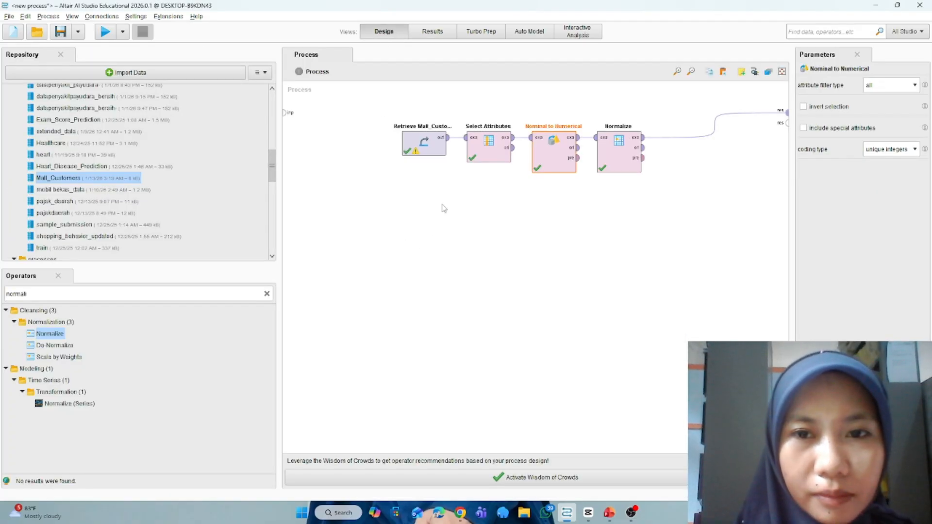
pyautogui.click(627, 162)
pyautogui.rightClick(626, 156)
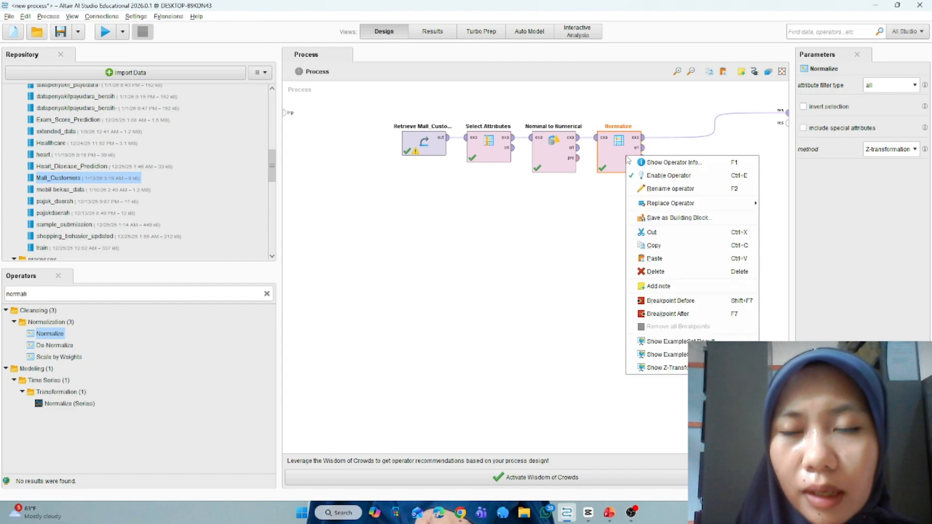
pyautogui.click(667, 271)
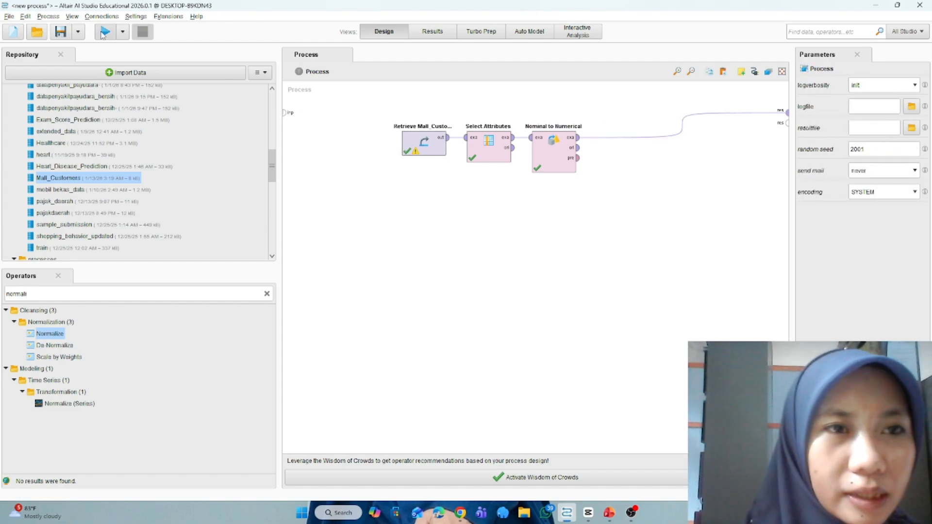
pyautogui.click(105, 33)
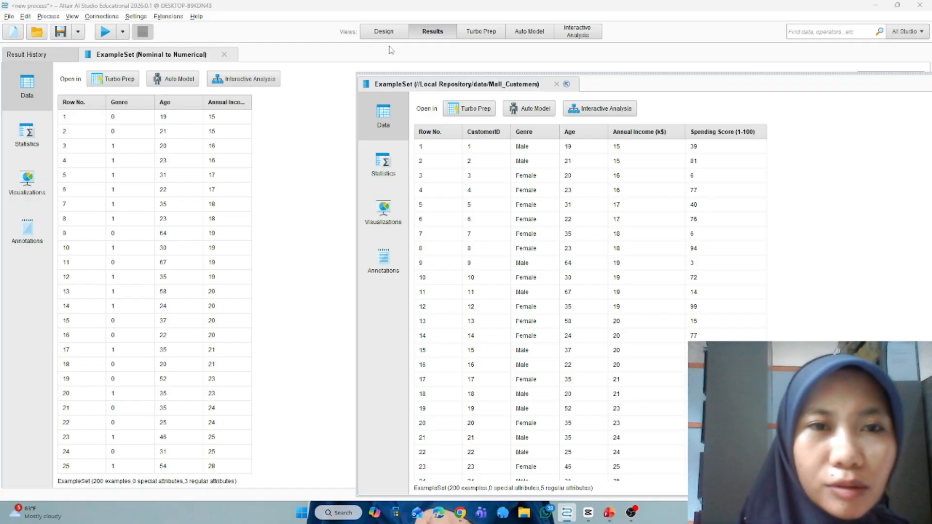
# - Return to the process design and insert a Loop Parameters operator between Nominal to Numerical and the process result
pyautogui.click(382, 34)
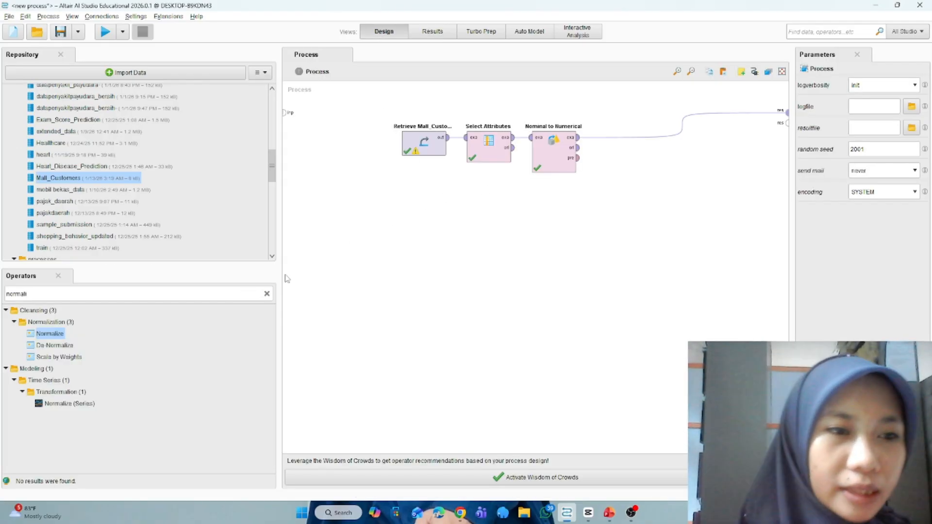
pyautogui.click(266, 294)
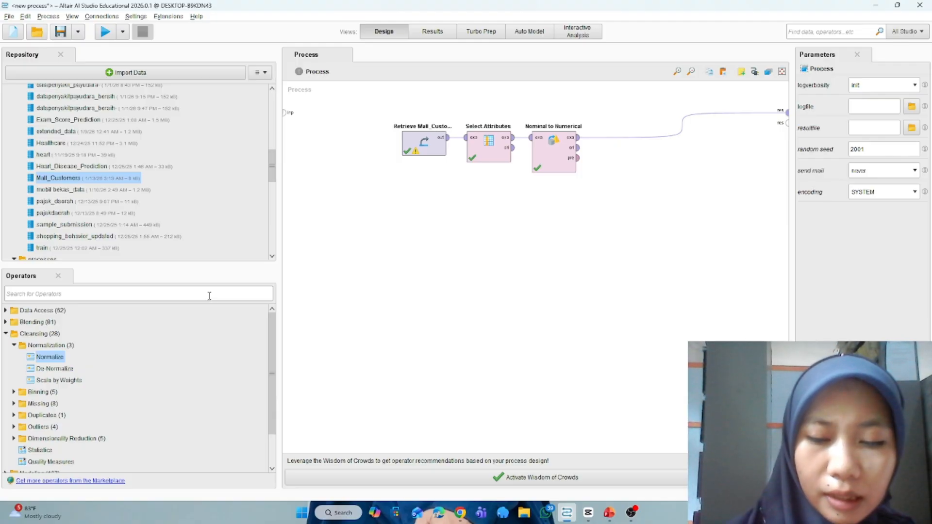
pyautogui.click(209, 295)
pyautogui.write('loop')
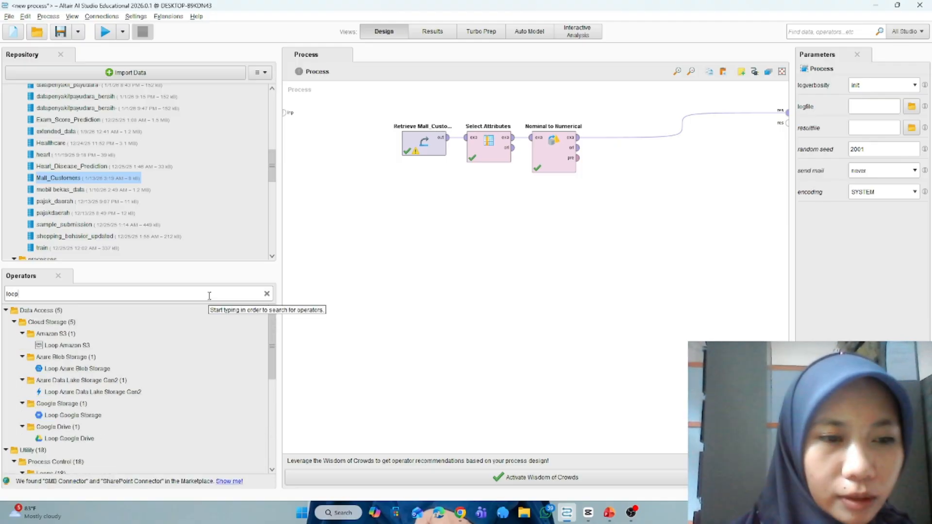
pyautogui.scroll(-7, 199, 350)
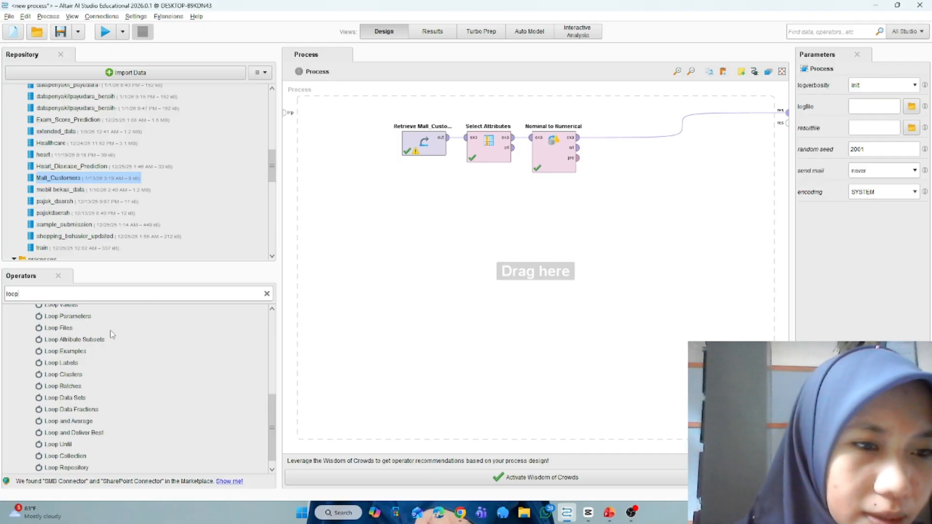
pyautogui.scroll(1, 110, 330)
pyautogui.scroll(2, 89, 323)
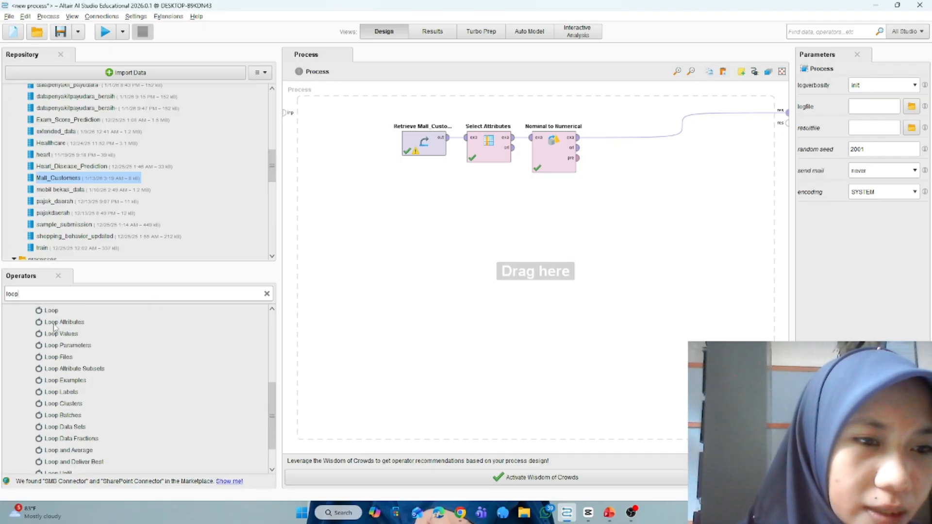
pyautogui.click(65, 347)
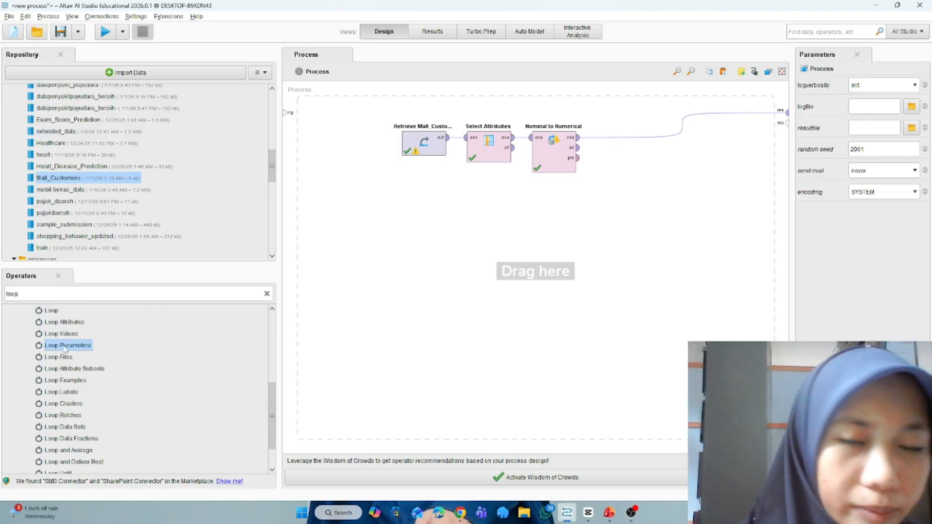
pyautogui.moveTo(65, 347); pyautogui.dragTo(629, 149)
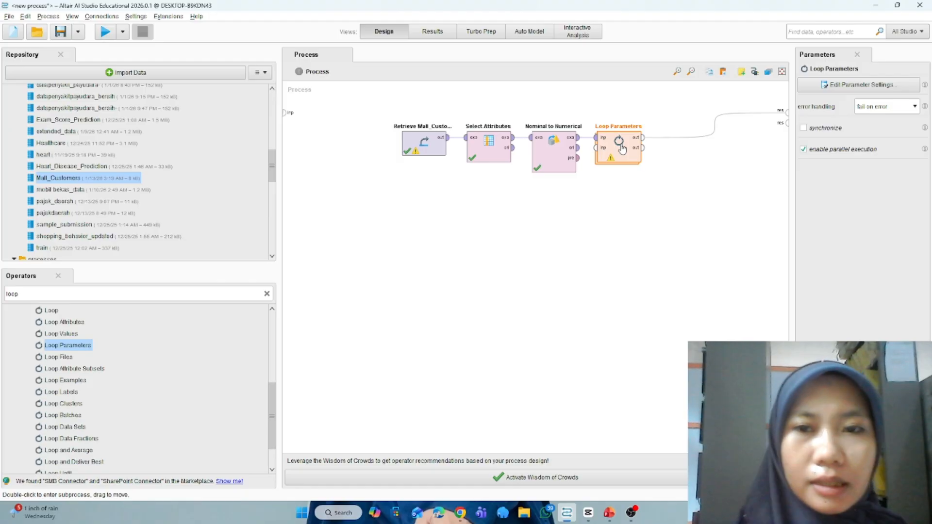
pyautogui.moveTo(622, 149); pyautogui.dragTo(658, 154)
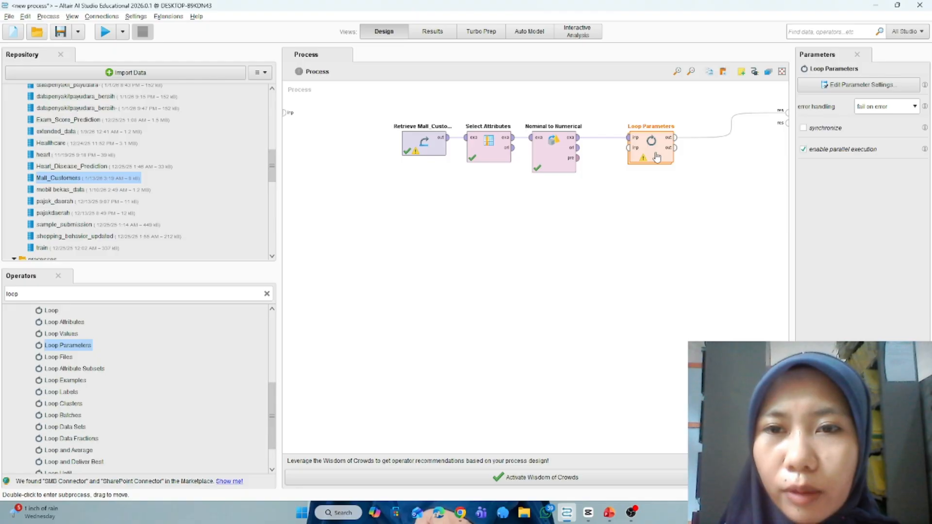
# - Add a k-Means operator inside the Loop Parameters subprocess and connect the first subprocess input to its example set input
pyautogui.doubleClick(657, 156)
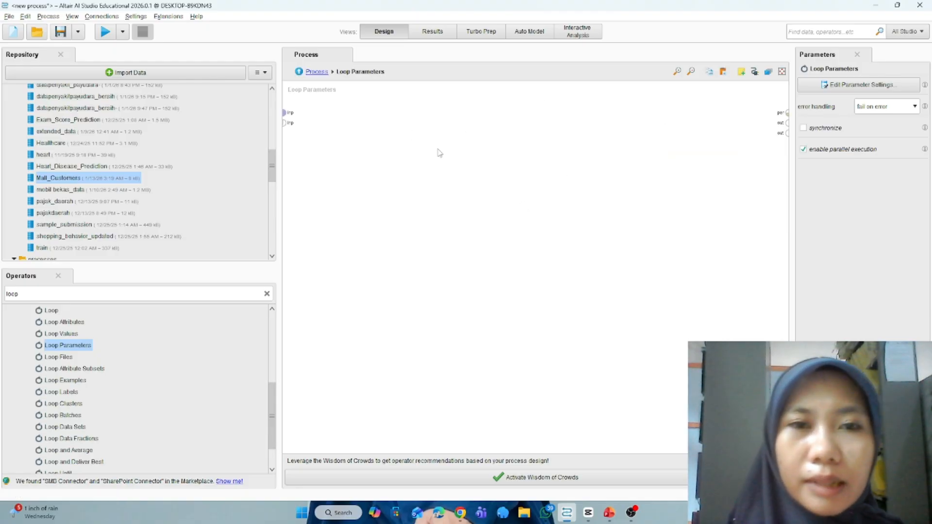
pyautogui.click(267, 294)
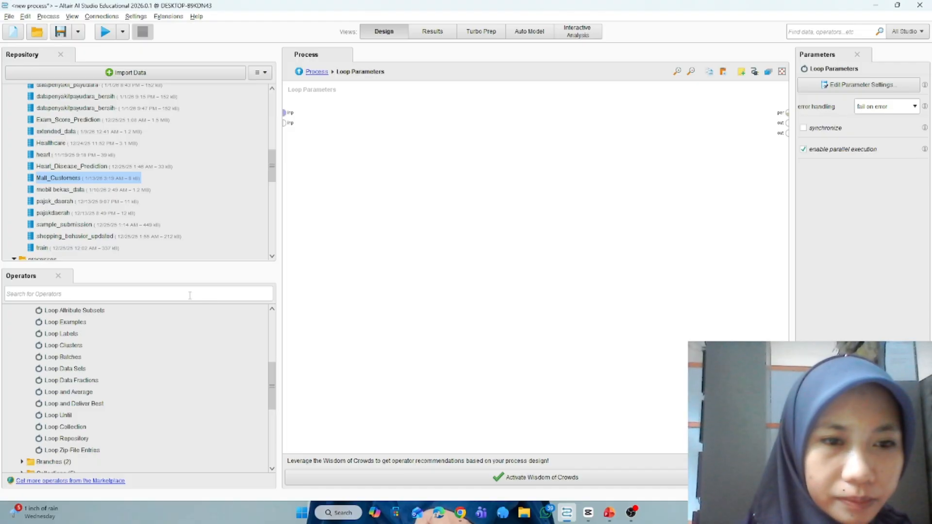
pyautogui.click(163, 296)
pyautogui.write('k m')
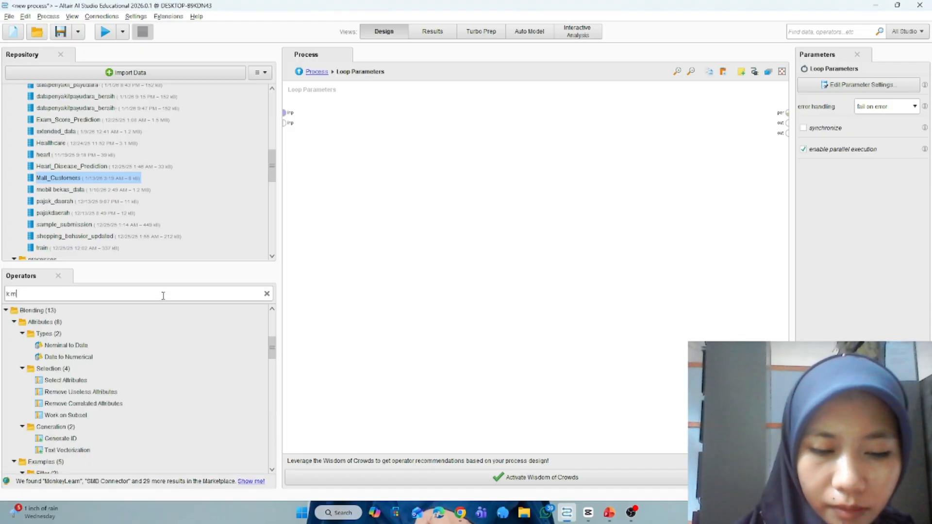
pyautogui.write('eans')
pyautogui.moveTo(42, 334); pyautogui.dragTo(42, 335)
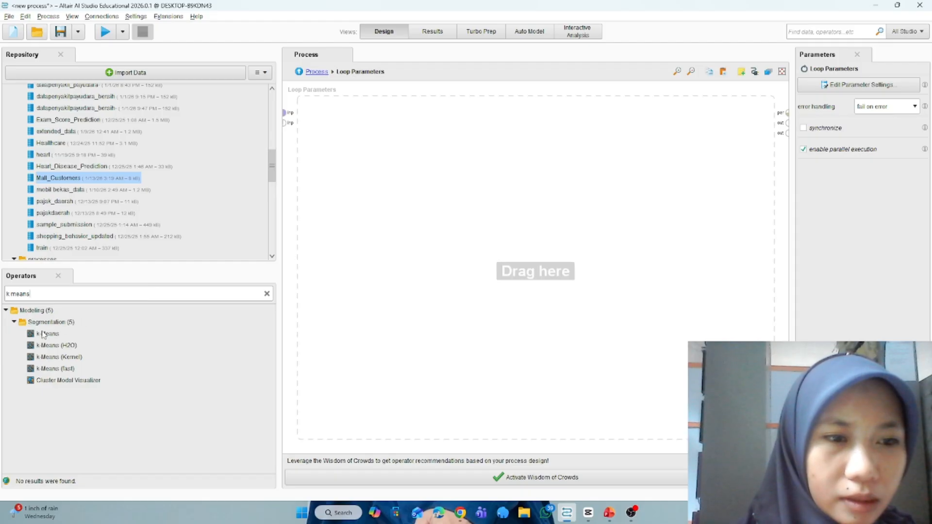
pyautogui.click(42, 336)
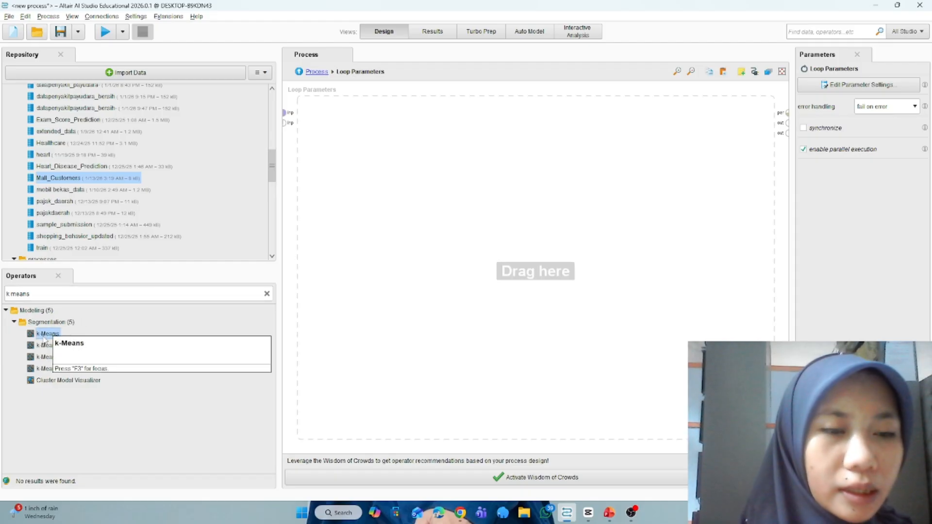
pyautogui.moveTo(43, 337); pyautogui.dragTo(368, 131)
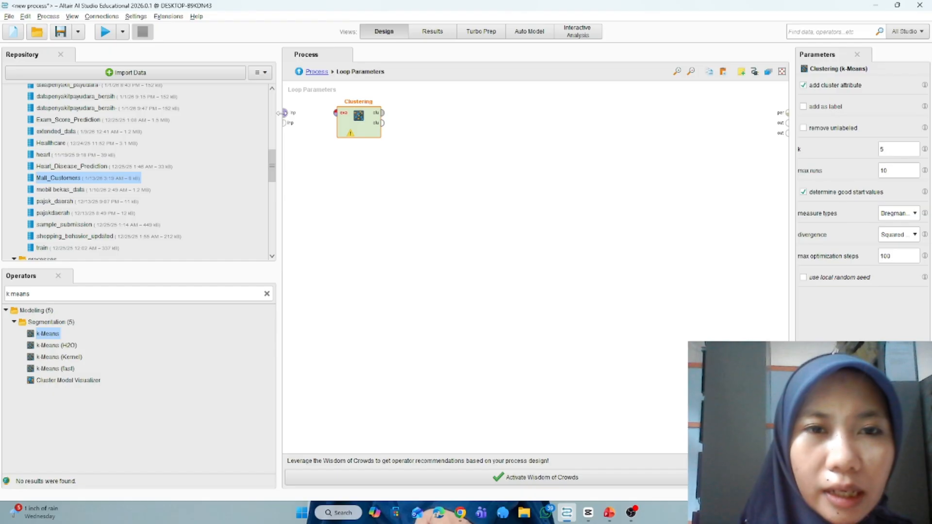
pyautogui.moveTo(282, 113); pyautogui.dragTo(338, 112)
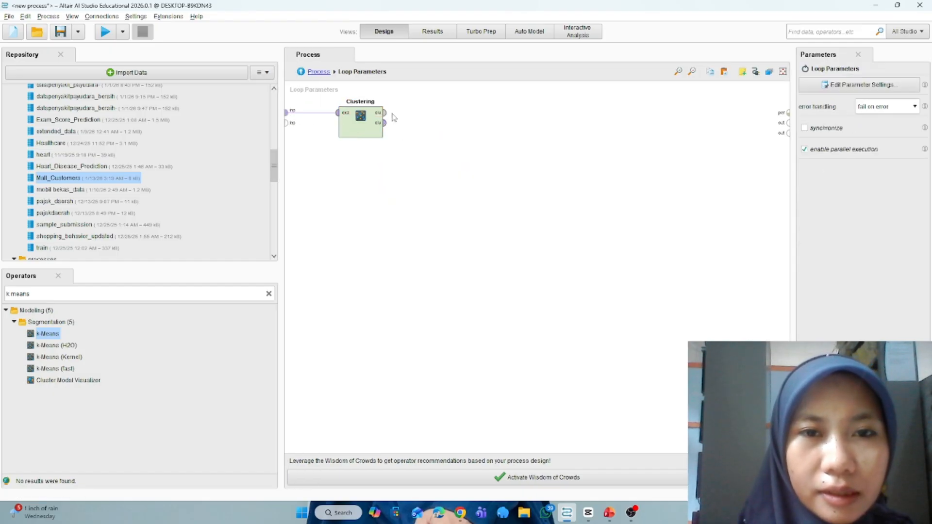
pyautogui.click(383, 113)
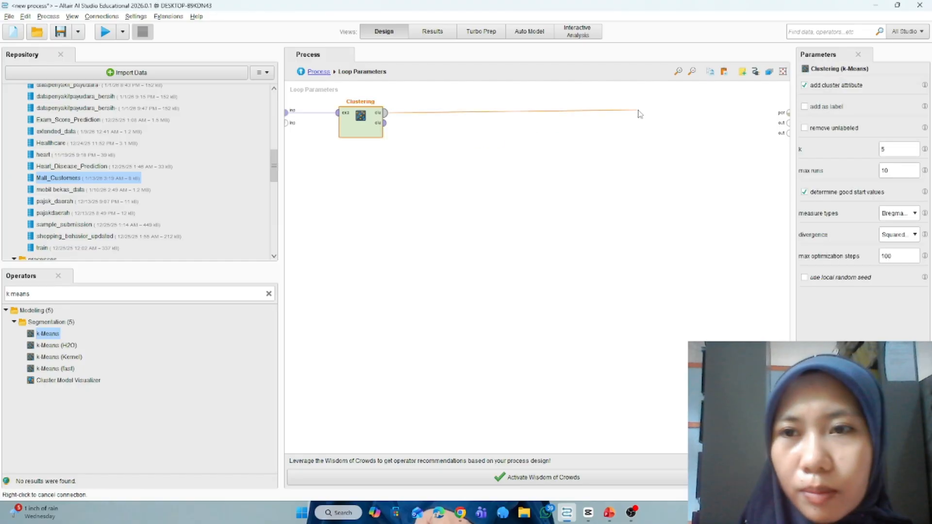
pyautogui.click(788, 123)
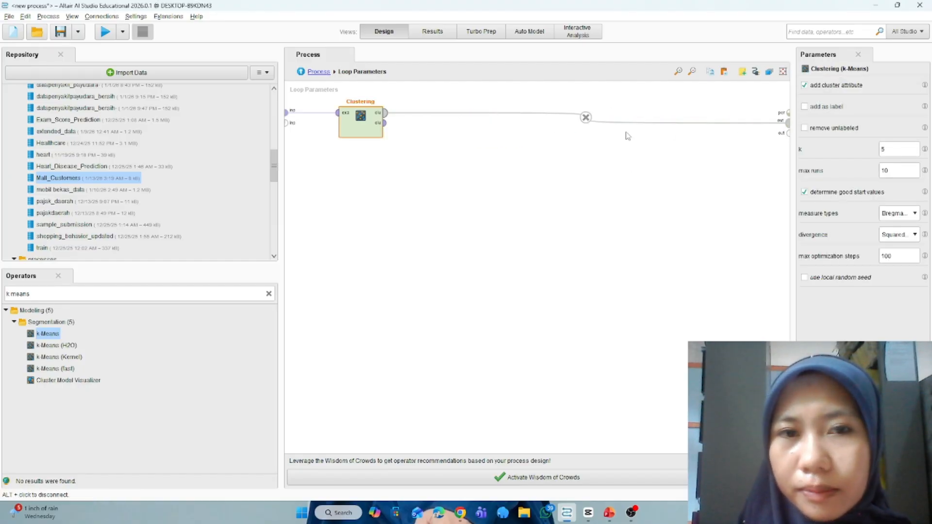
pyautogui.click(586, 118)
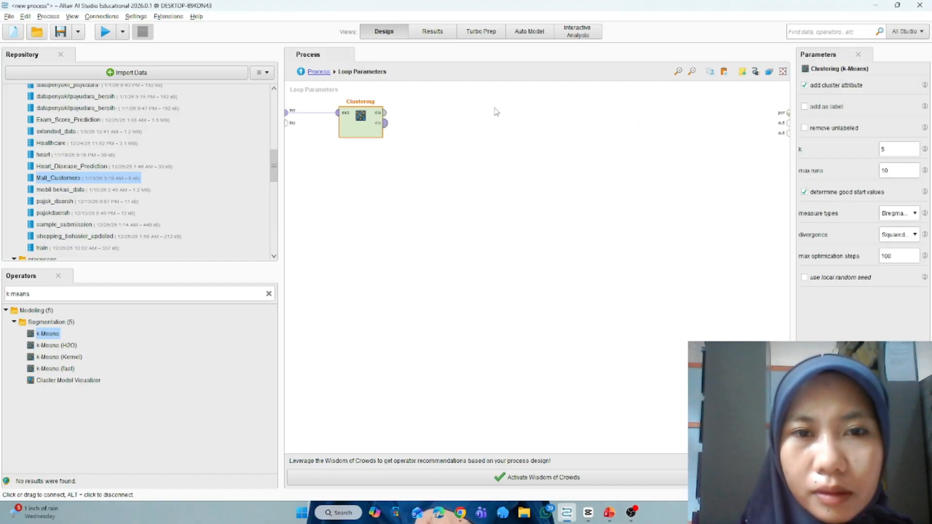
# - Connect the second clu output of the Clustering operator to the first out port of the subprocess and run the process
pyautogui.click(385, 122)
pyautogui.click(787, 123)
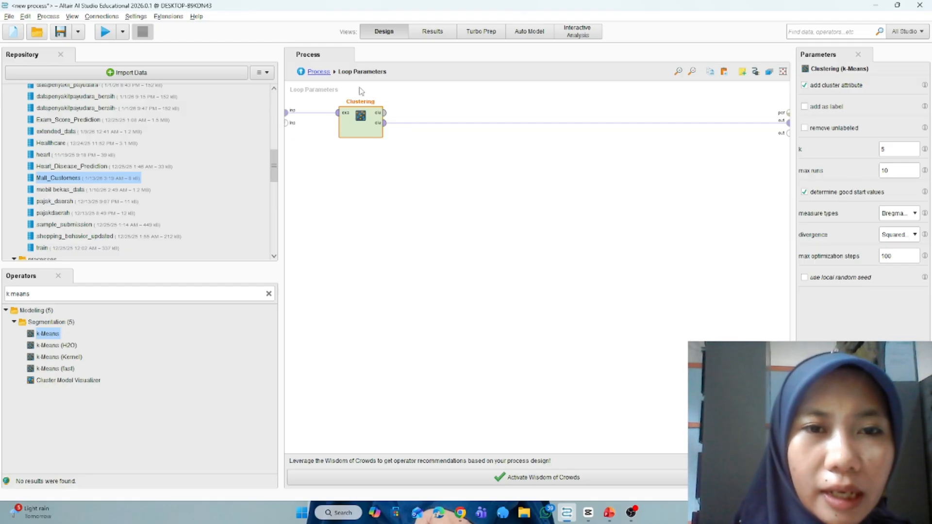
pyautogui.click(105, 33)
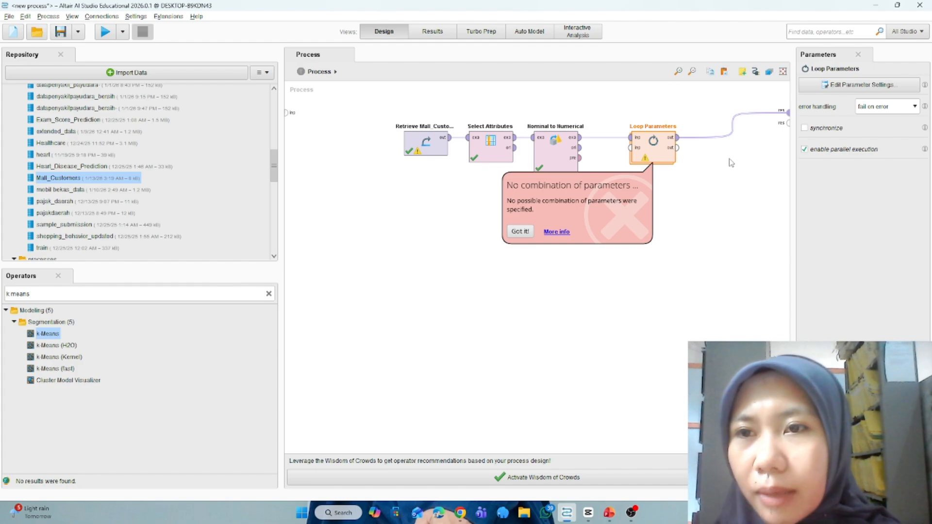
# - In the Loop Parameters settings, select the add cluster attribute parameter of Clustering (k-Means) as the looped parameter and confirm
pyautogui.doubleClick(658, 154)
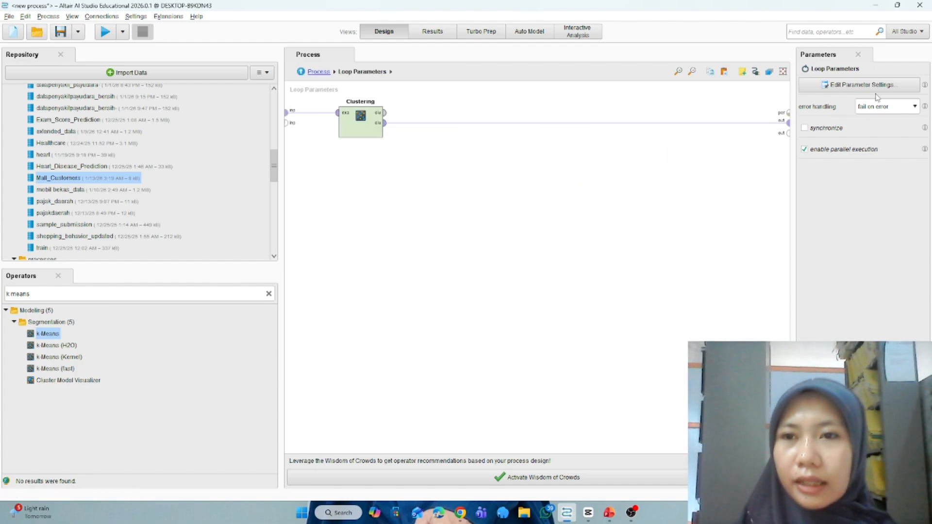
pyautogui.click(855, 87)
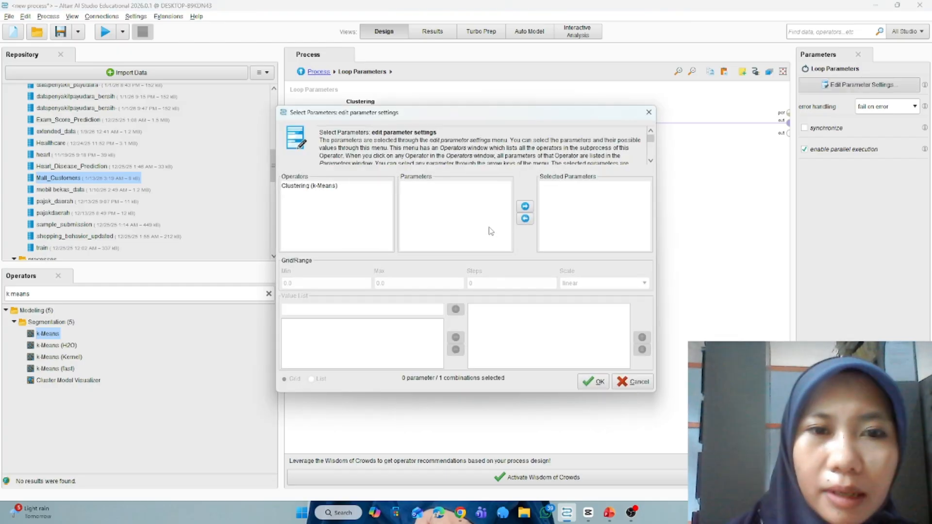
pyautogui.click(339, 188)
pyautogui.click(425, 187)
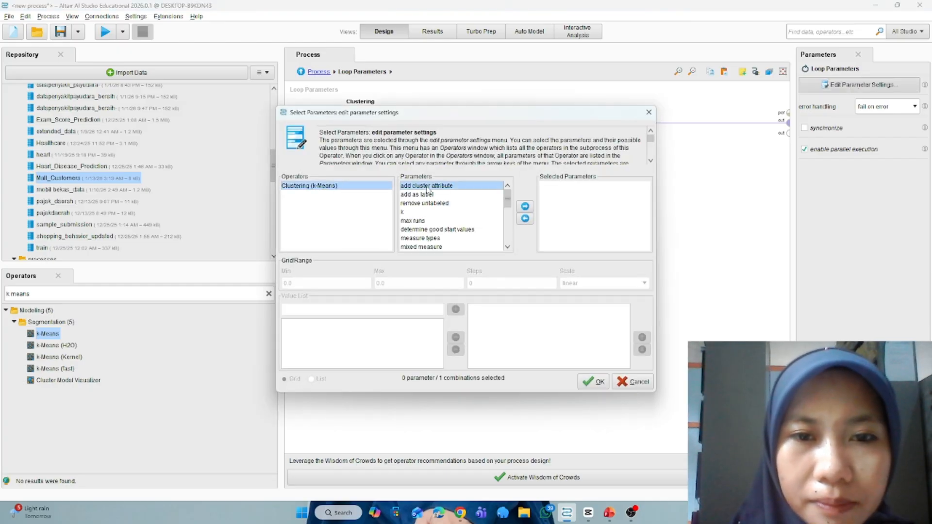
pyautogui.click(525, 207)
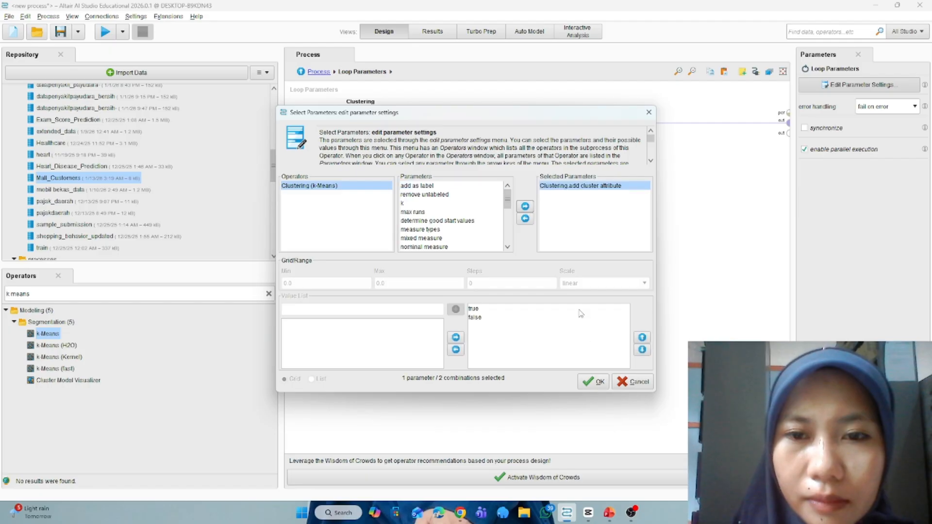
pyautogui.click(596, 382)
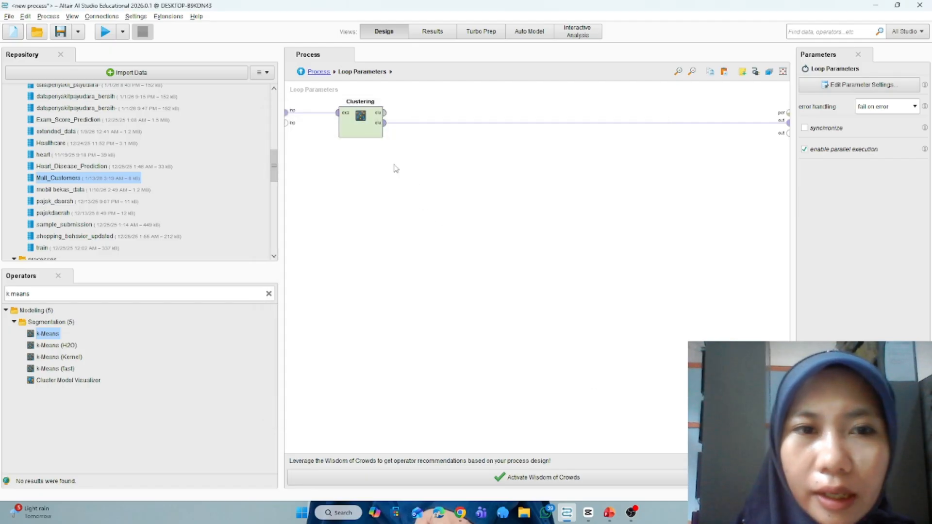
# - Rerun the process and close the floating table of the original Mall_Customers data
pyautogui.click(104, 33)
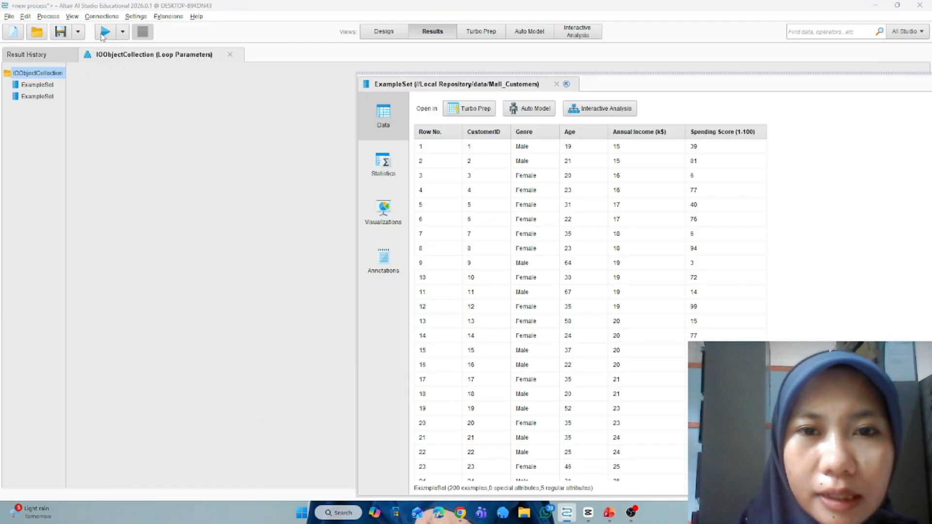
pyautogui.click(556, 84)
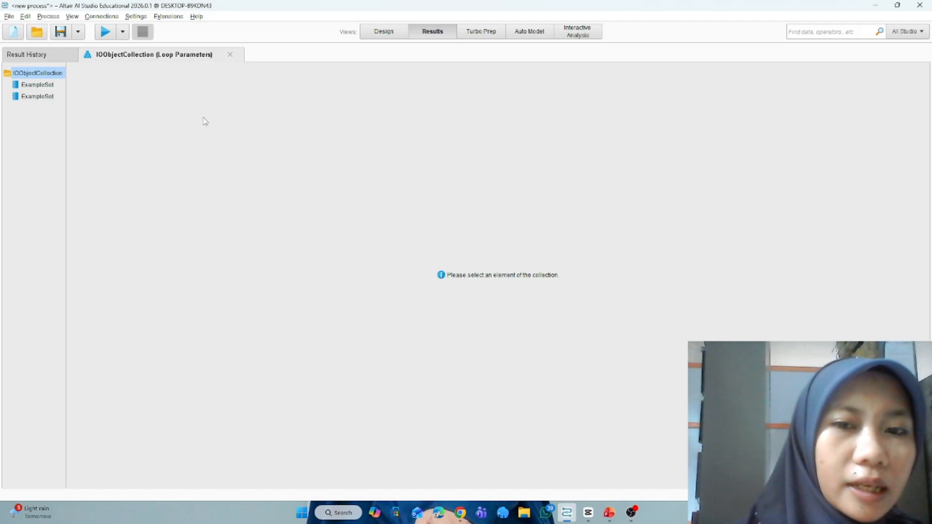
# - Examine the cluster assignments alongside Genre, Age and Annual Income in the first ExampleSet of the Loop Parameters collection
pyautogui.click(32, 85)
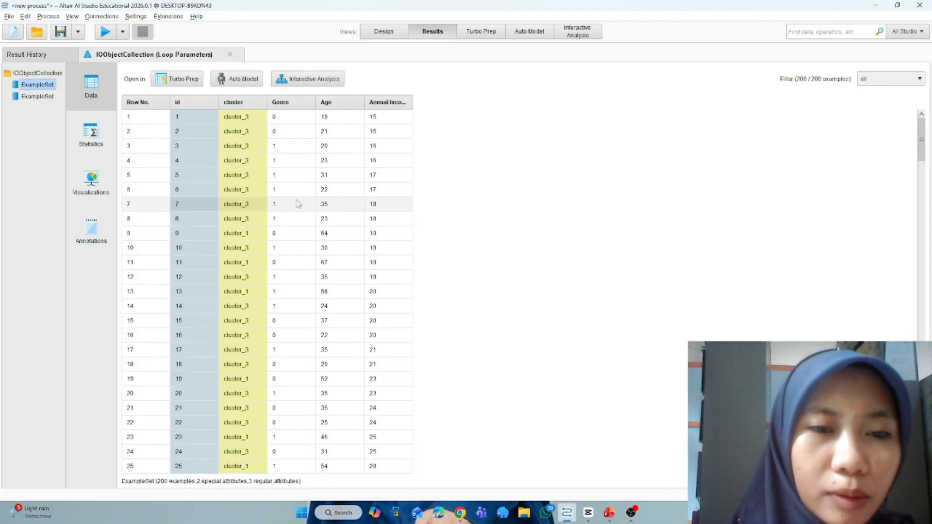
pyautogui.scroll(-15, 298, 203)
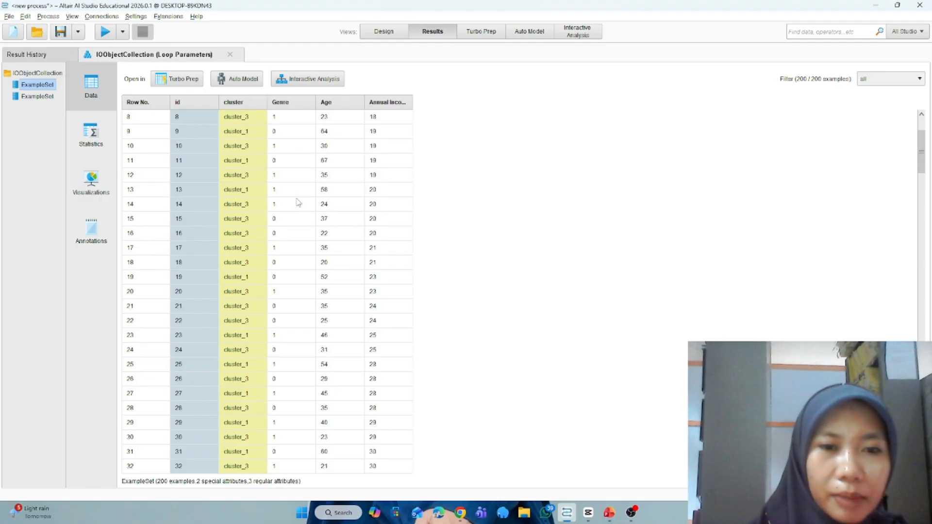
pyautogui.scroll(-9, 298, 203)
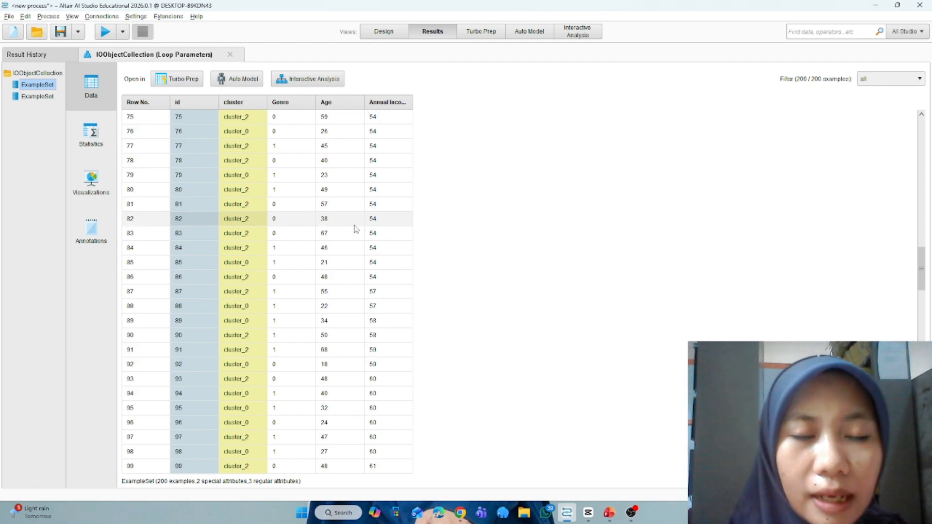
pyautogui.scroll(20, 354, 231)
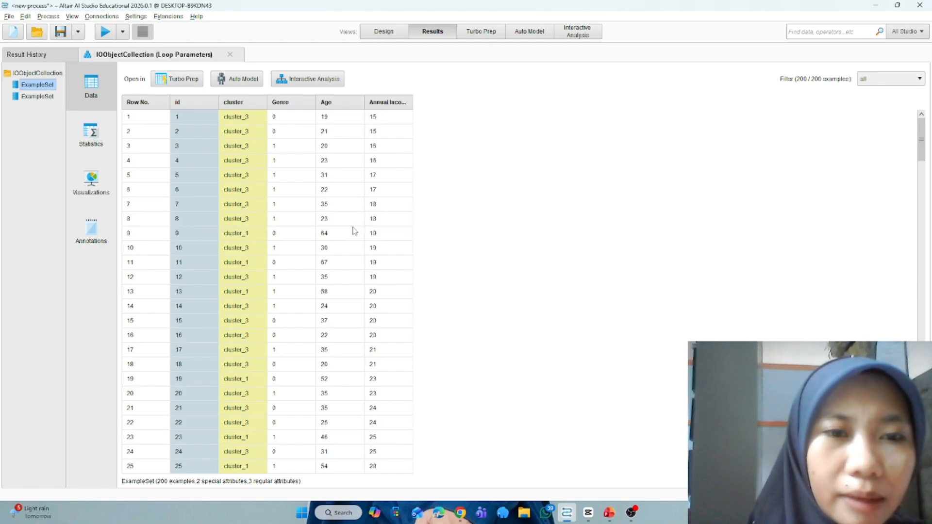
pyautogui.scroll(-9, 354, 231)
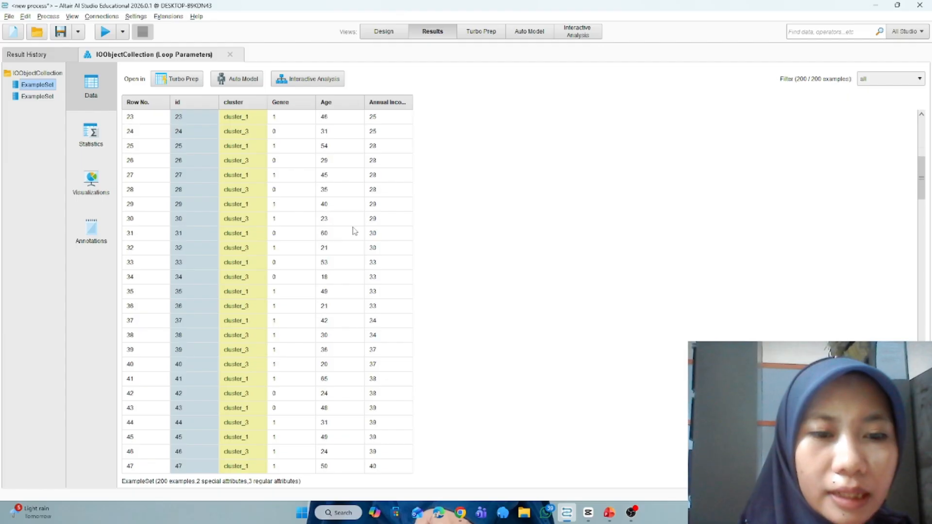
pyautogui.scroll(-2, 354, 231)
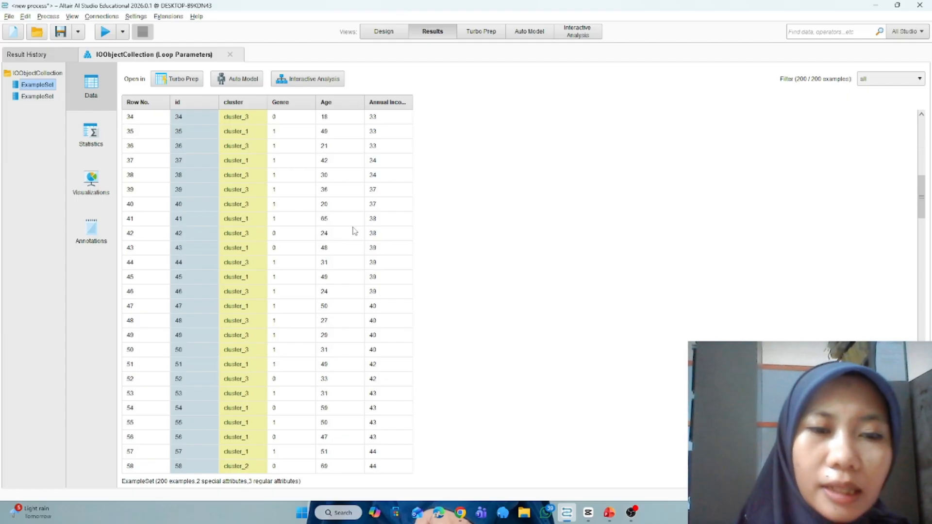
pyautogui.scroll(-3, 316, 163)
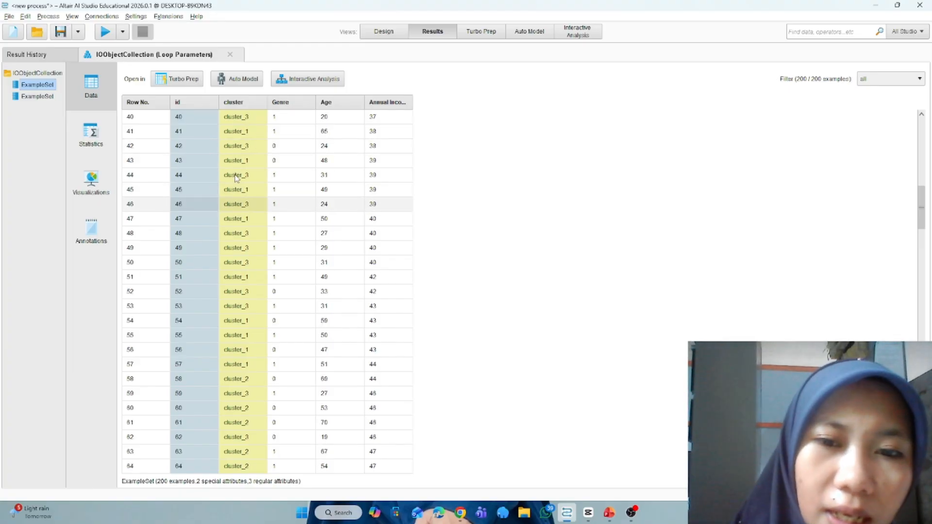
pyautogui.scroll(1, 257, 166)
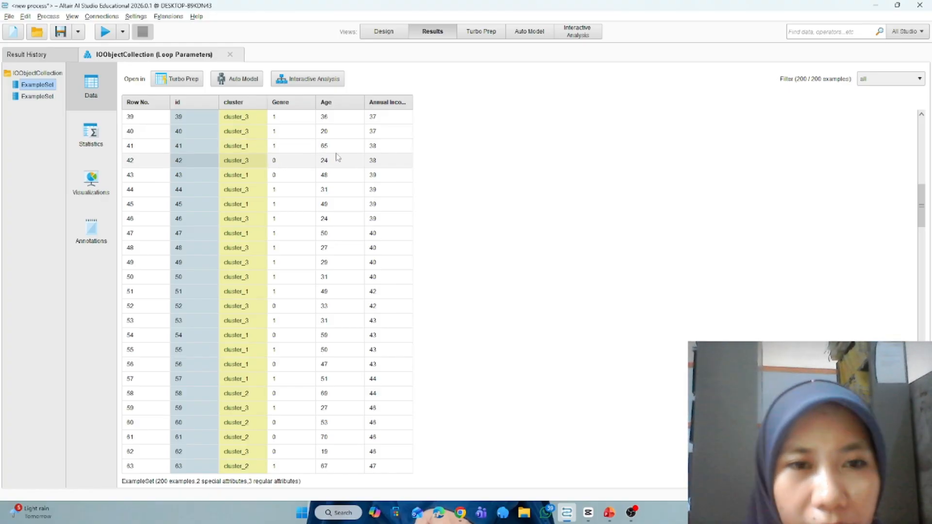
# - Review the first ExampleSet's cluster assignments with the Annual Income (k$) column widened to its full name, and check its attribute statistics
pyautogui.scroll(4, 287, 153)
pyautogui.scroll(8, 289, 154)
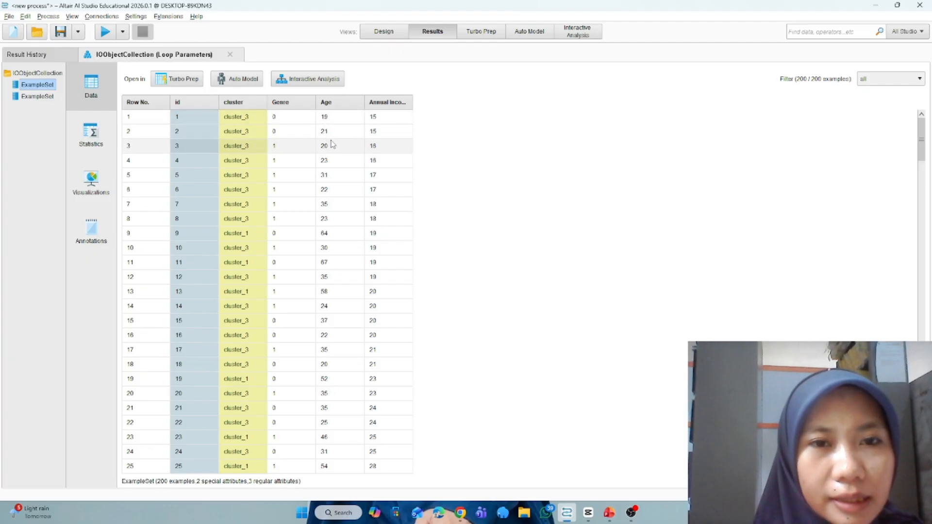
pyautogui.scroll(-3, 365, 294)
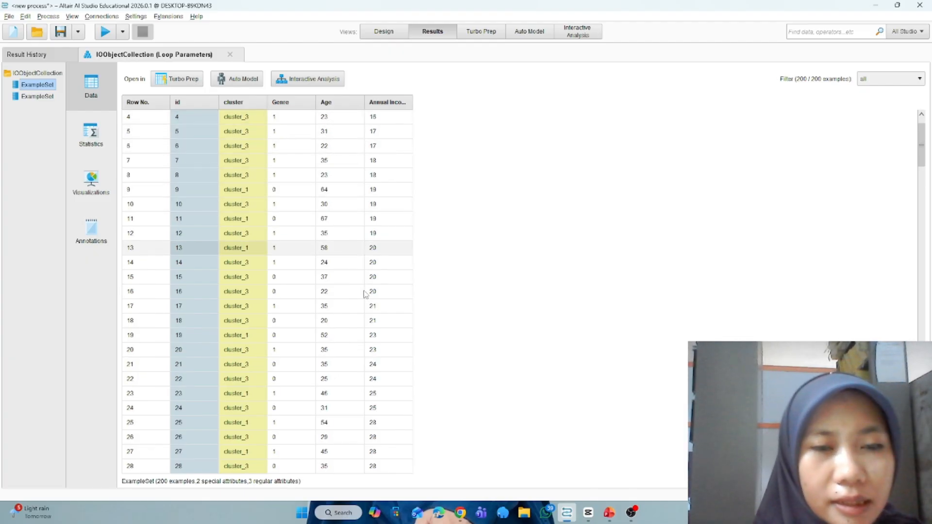
pyautogui.scroll(3, 365, 294)
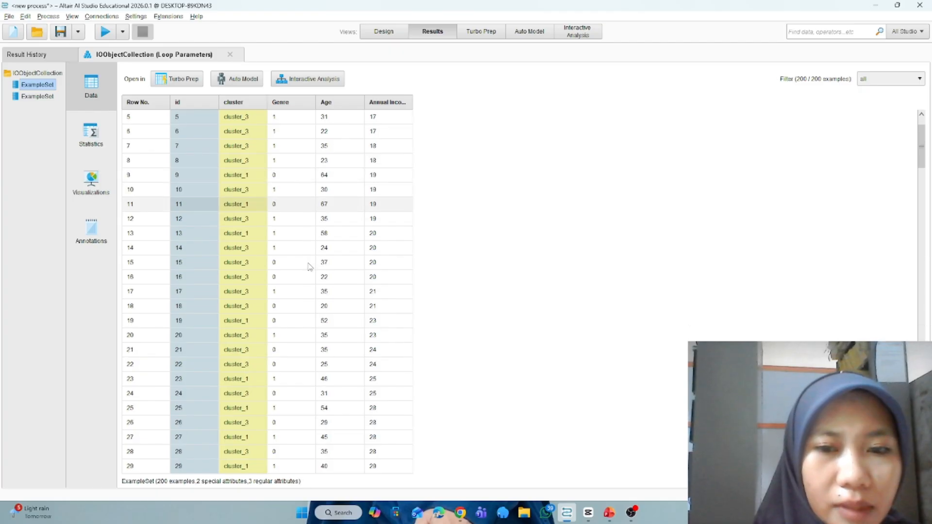
pyautogui.scroll(-10, 308, 266)
pyautogui.scroll(-15, 309, 267)
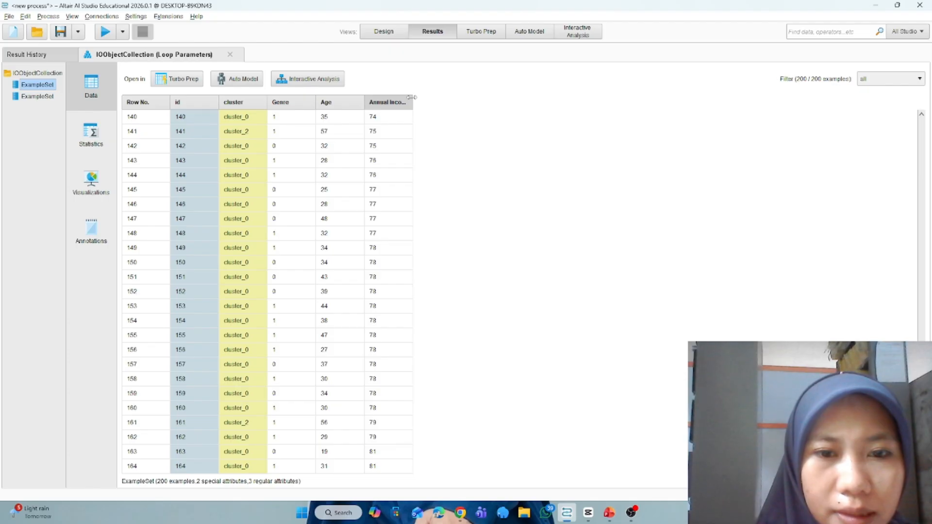
pyautogui.moveTo(412, 97); pyautogui.dragTo(459, 97)
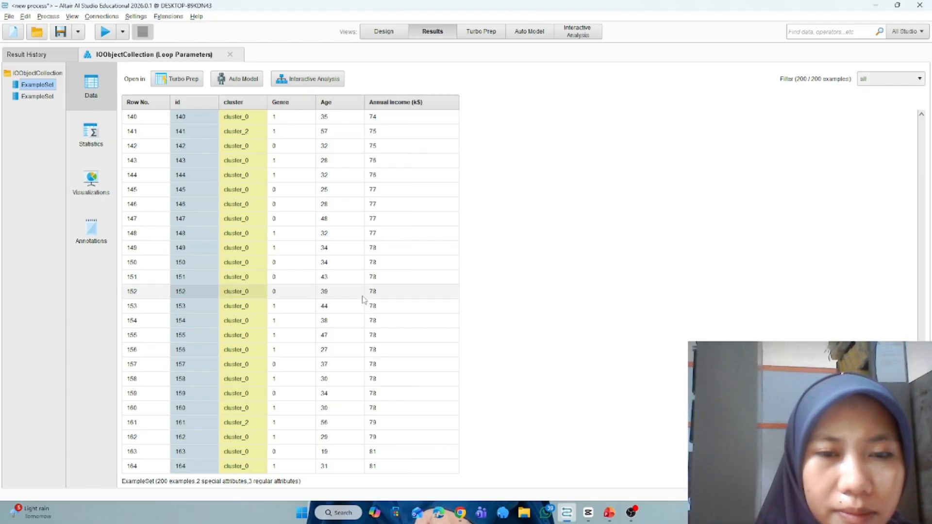
pyautogui.scroll(-3, 363, 299)
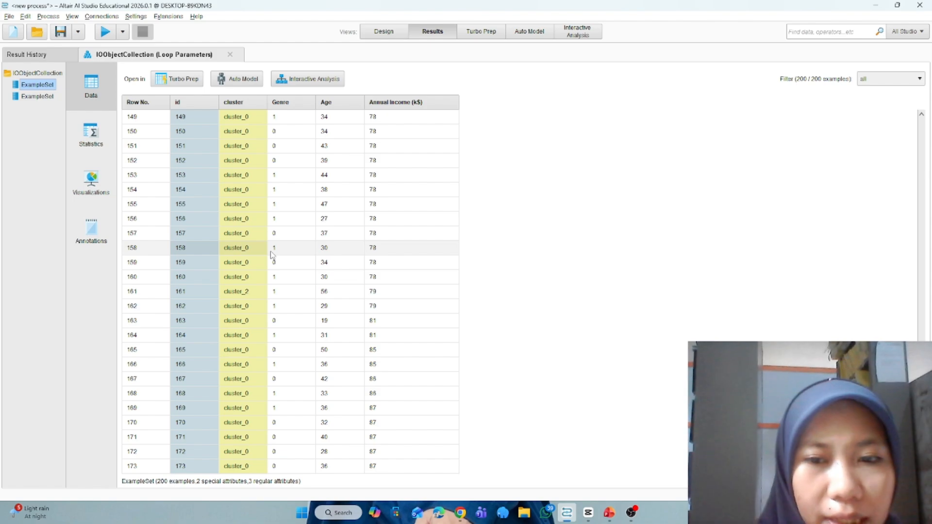
pyautogui.click(90, 138)
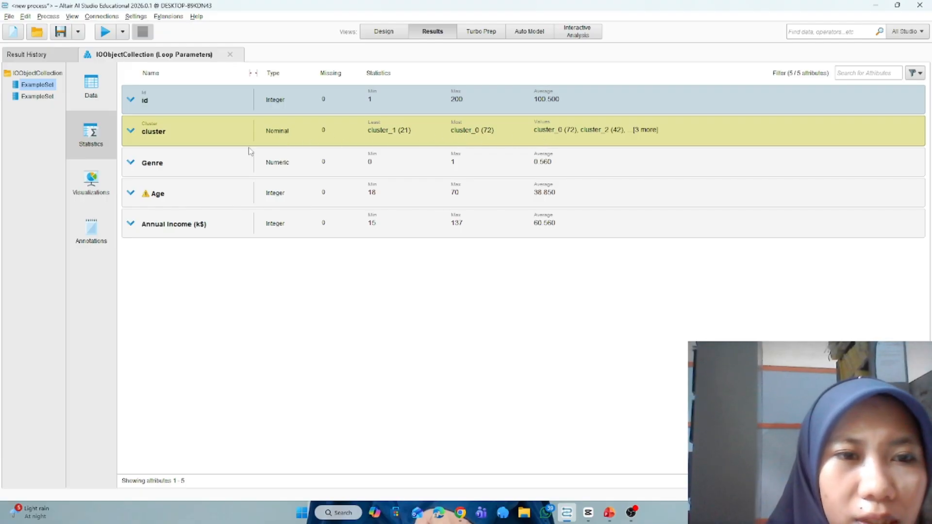
# - Visualize the clusters in a scatter plot with Age as the X-axis column and Genre as the value column
pyautogui.click(106, 189)
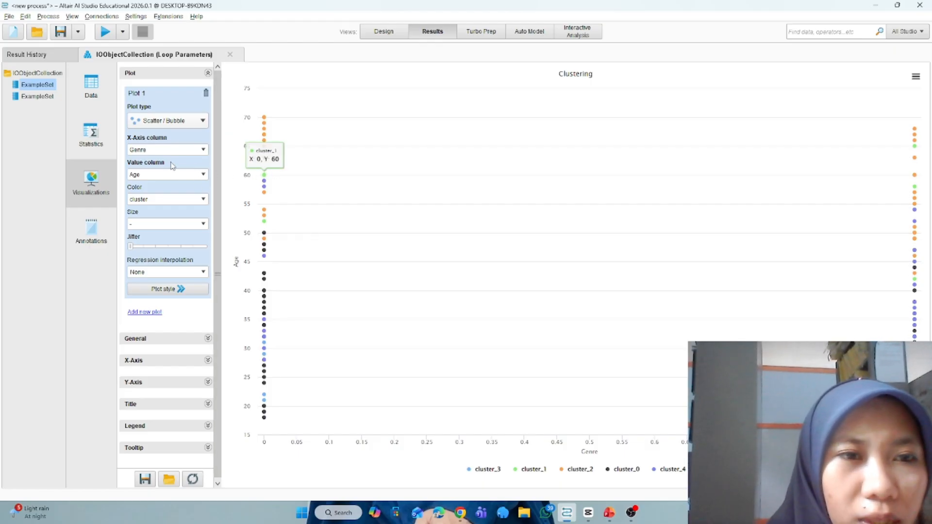
pyautogui.click(203, 150)
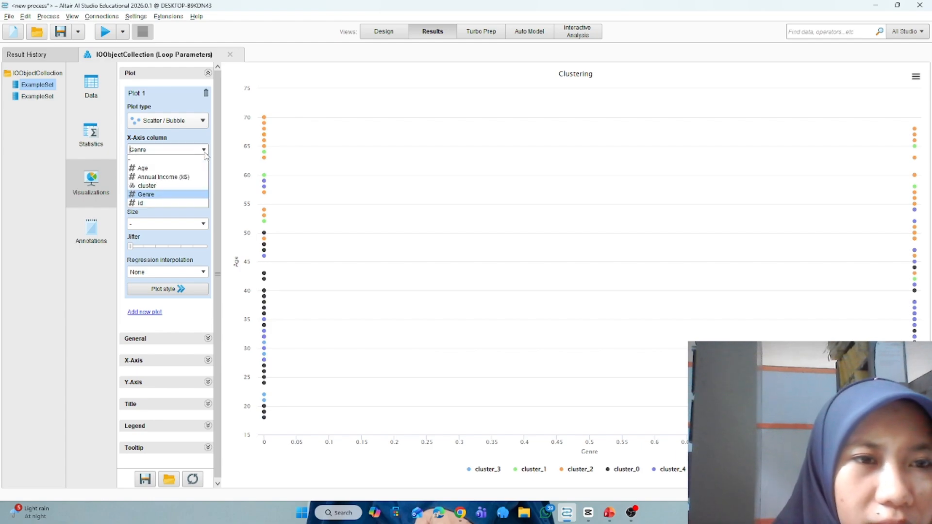
pyautogui.click(174, 171)
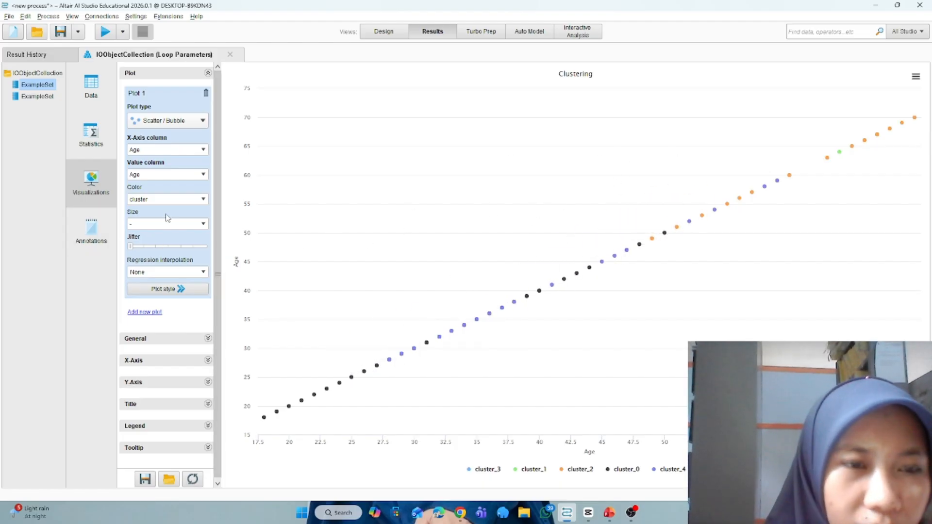
pyautogui.click(203, 200)
pyautogui.click(203, 200)
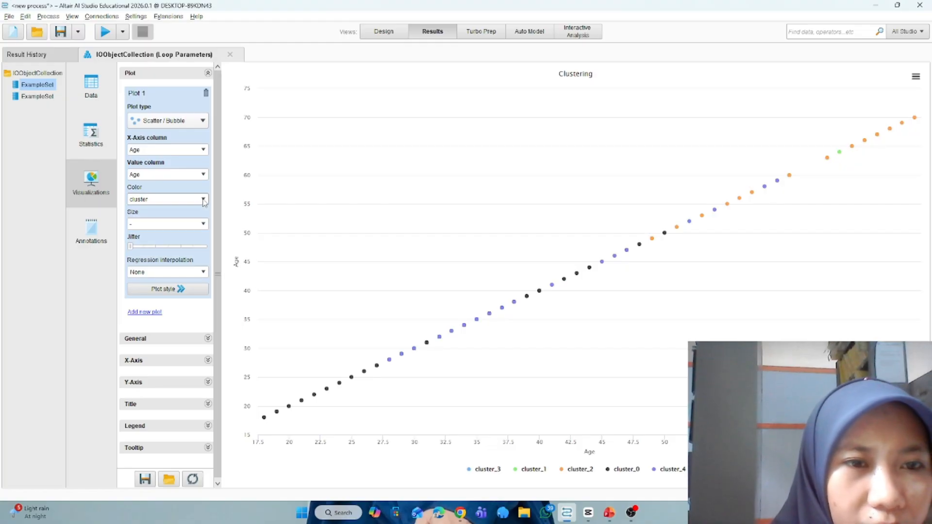
pyautogui.click(203, 174)
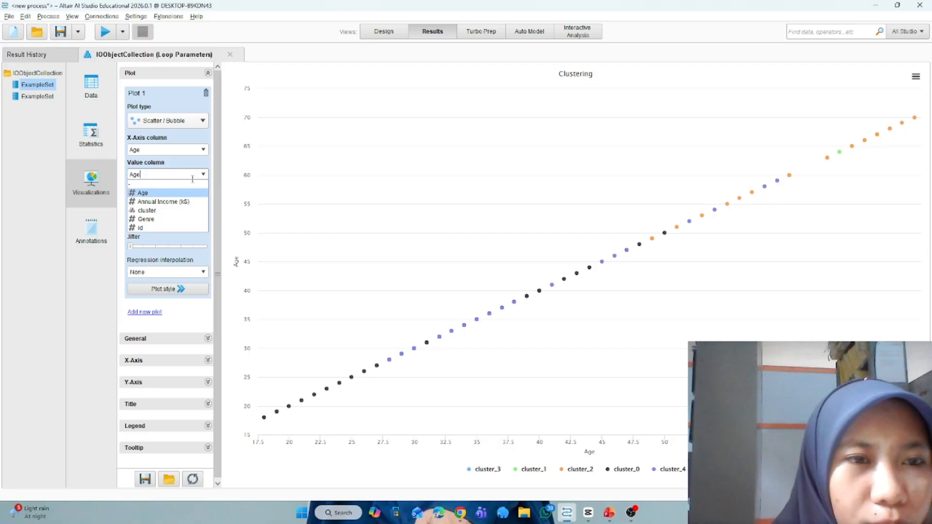
pyautogui.click(145, 219)
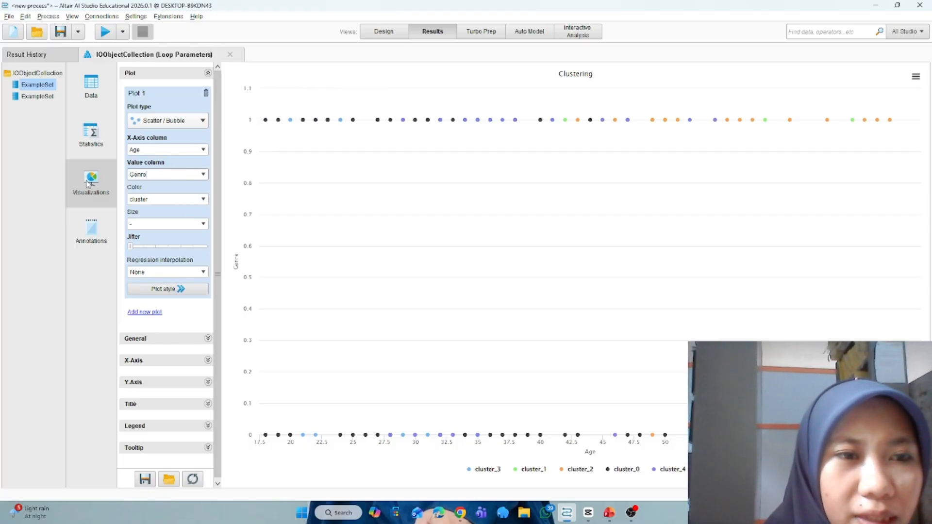
# - Set k to 2 for the Clustering (k-Means) operator inside Loop Parameters and rerun the process
pyautogui.click(100, 86)
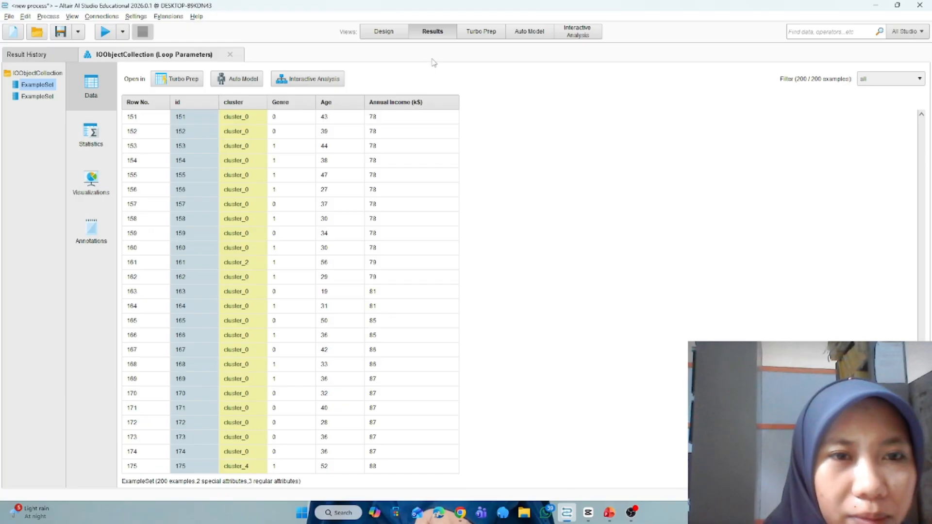
pyautogui.click(387, 32)
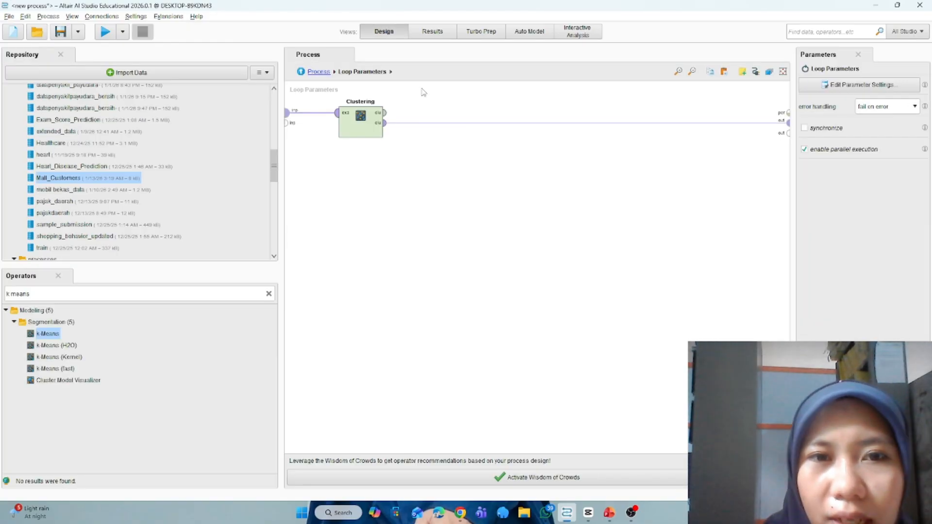
pyautogui.click(368, 125)
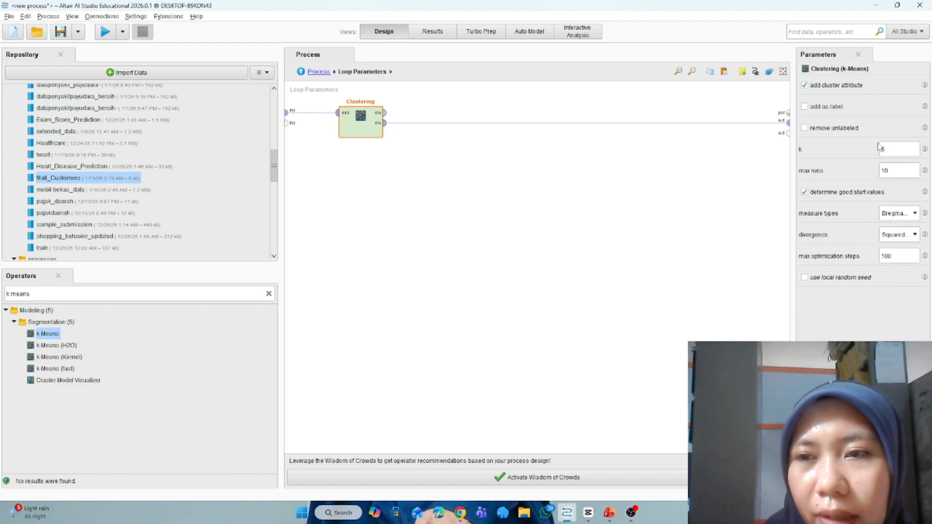
pyautogui.click(893, 146)
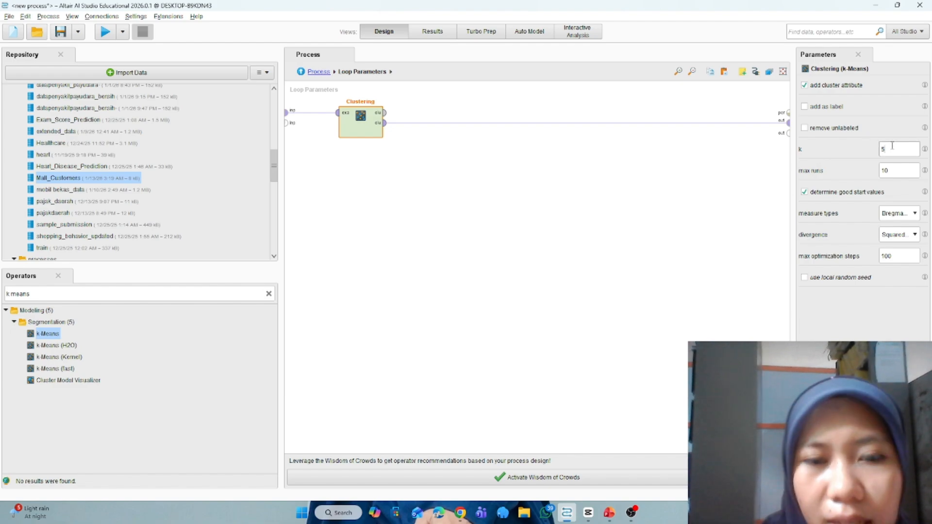
pyautogui.press('BackSpace')
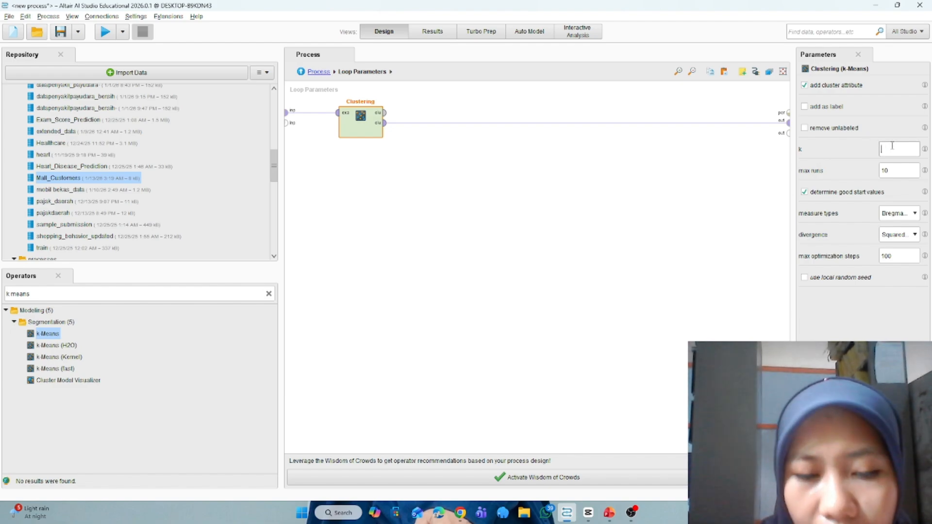
pyautogui.write('2')
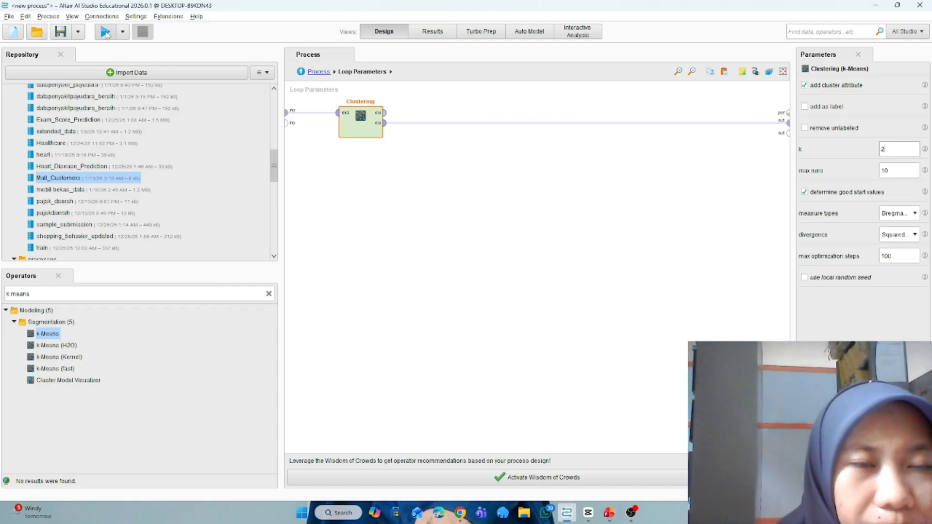
pyautogui.click(106, 32)
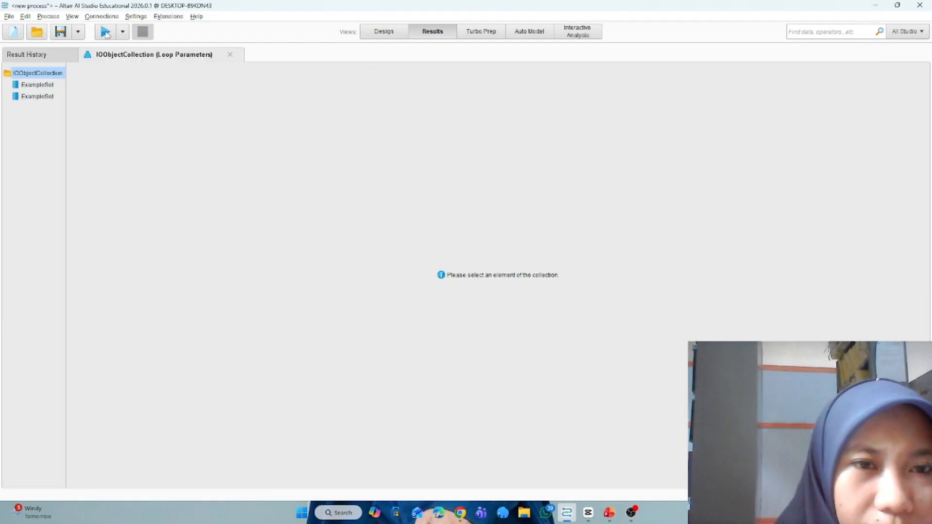
# - Examine the cluster assignments across the first ExampleSet of the new results and compare them with the Clustering operator's parameters
pyautogui.click(39, 84)
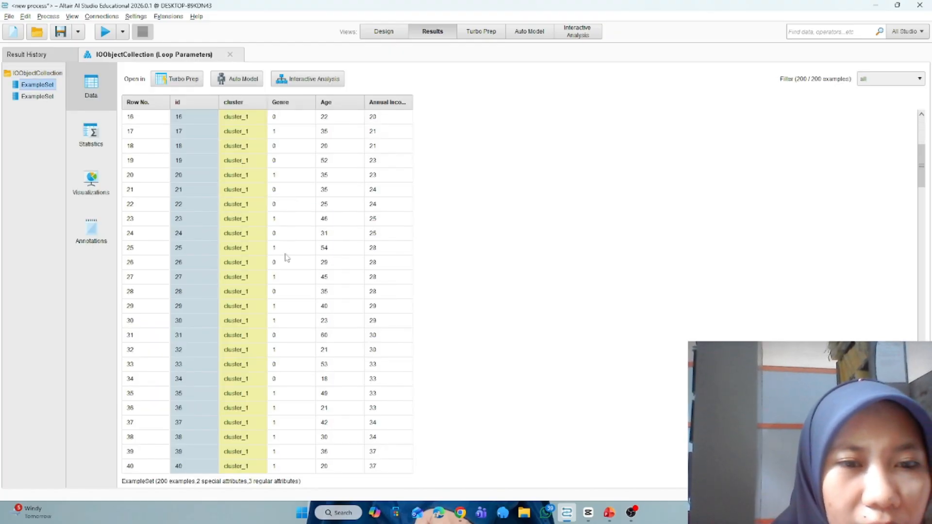
pyautogui.scroll(-20, 286, 258)
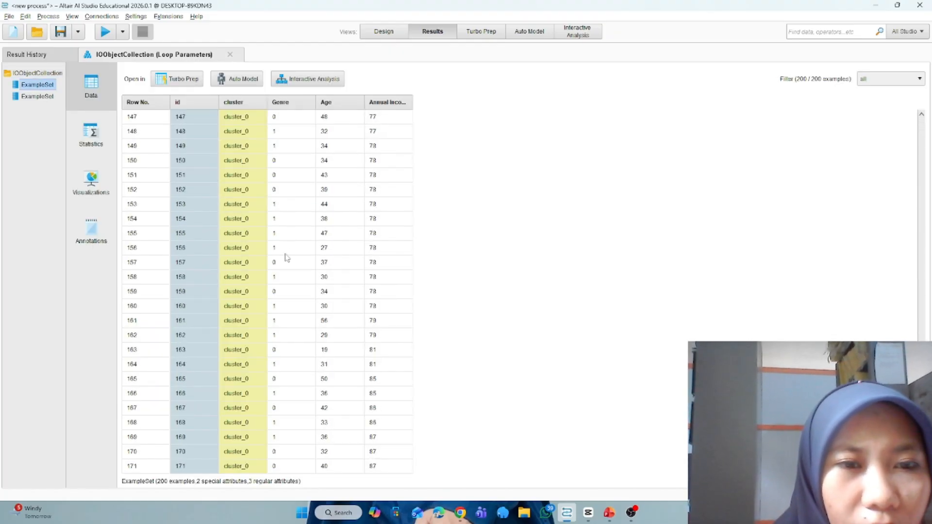
pyautogui.scroll(20, 287, 258)
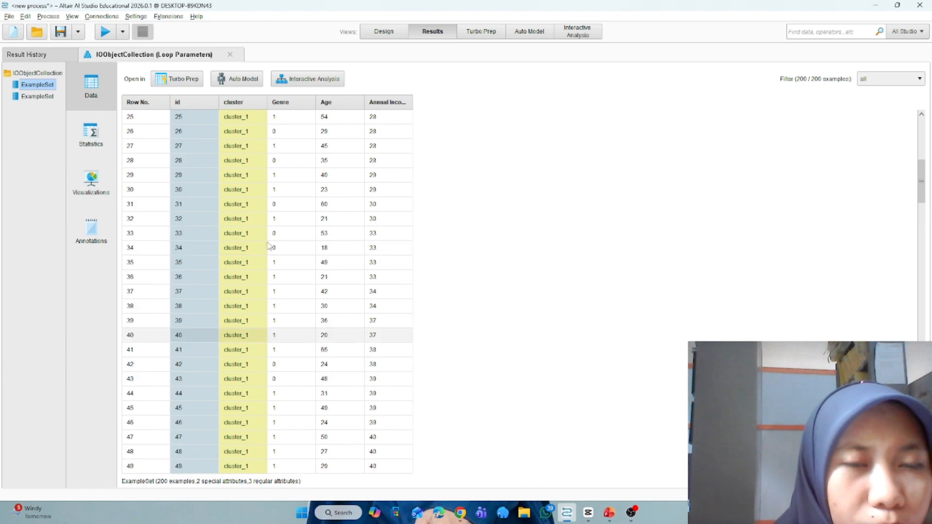
pyautogui.scroll(8, 269, 246)
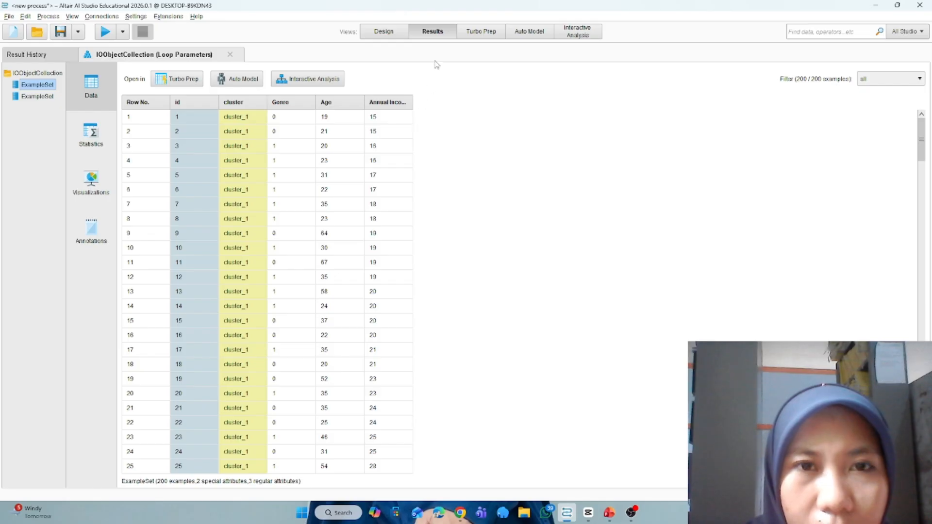
pyautogui.click(386, 33)
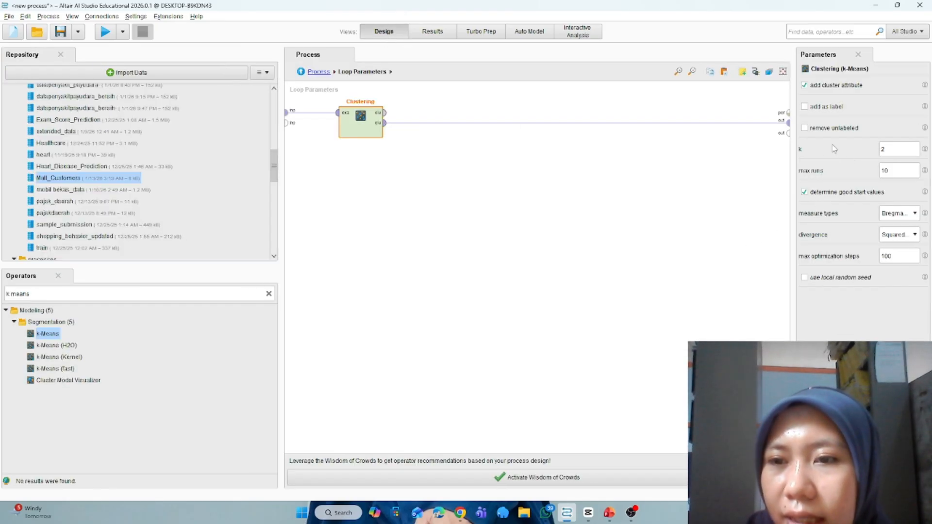
pyautogui.click(430, 34)
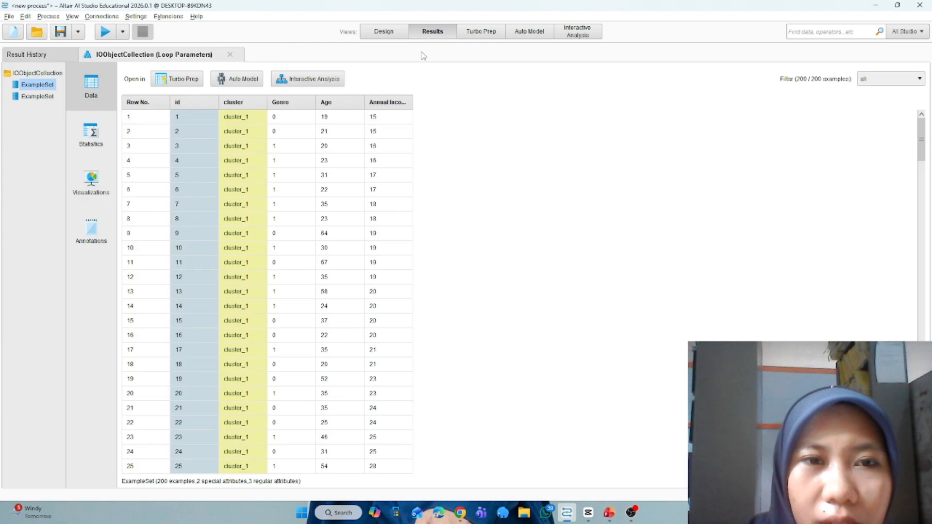
# - In the main process, replace the Loop Parameters operator with a k-Means operator connected between Nominal to Numerical and the result port
pyautogui.click(386, 35)
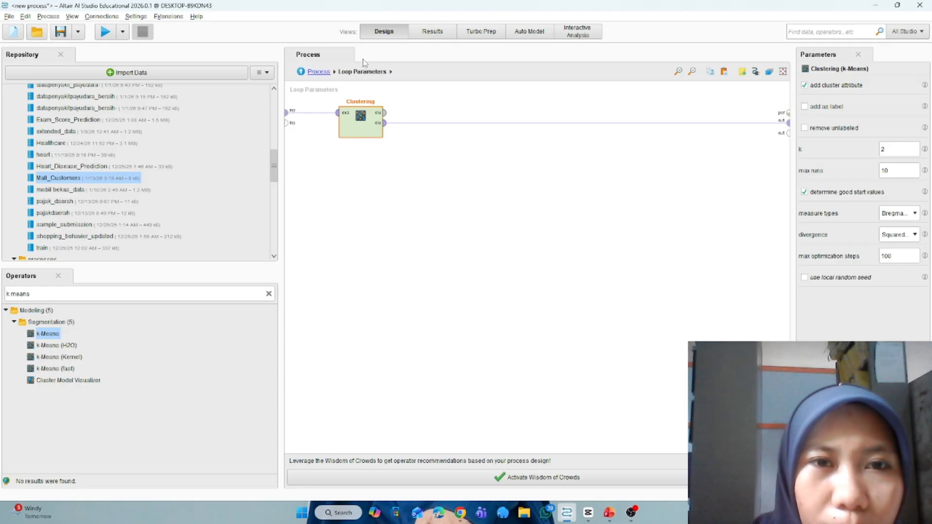
pyautogui.click(326, 72)
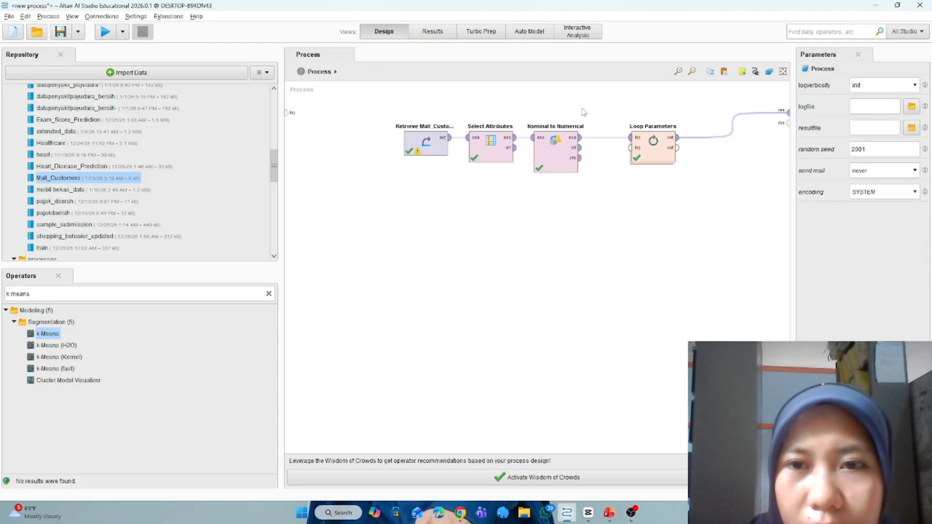
pyautogui.click(653, 150)
pyautogui.rightClick(656, 152)
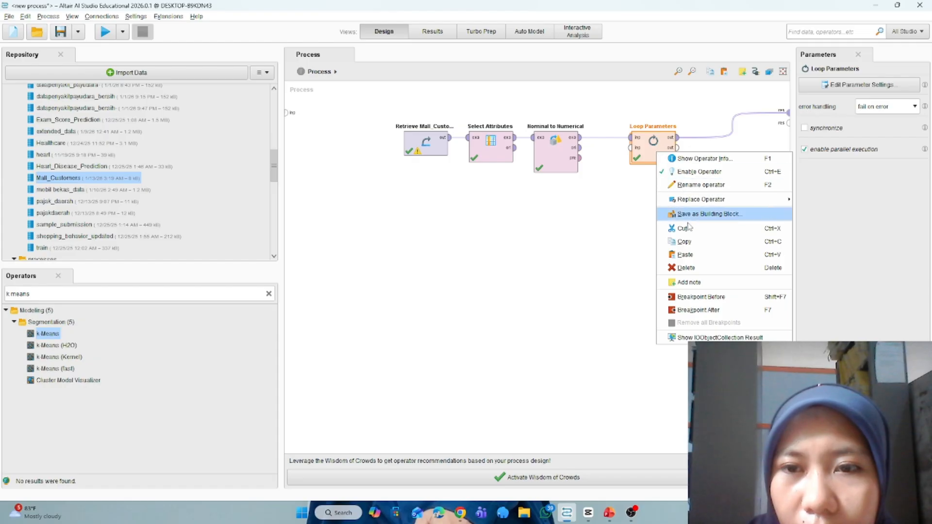
pyautogui.click(682, 269)
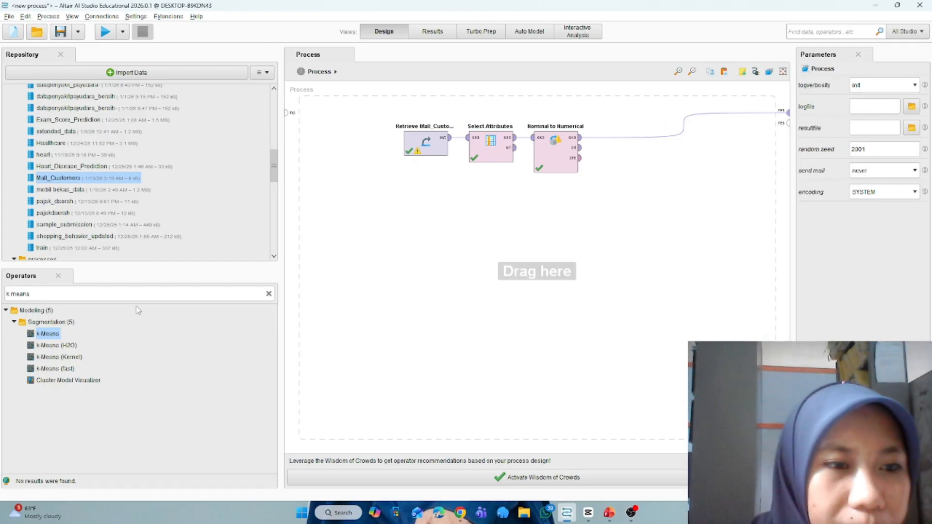
pyautogui.moveTo(55, 334); pyautogui.dragTo(629, 145)
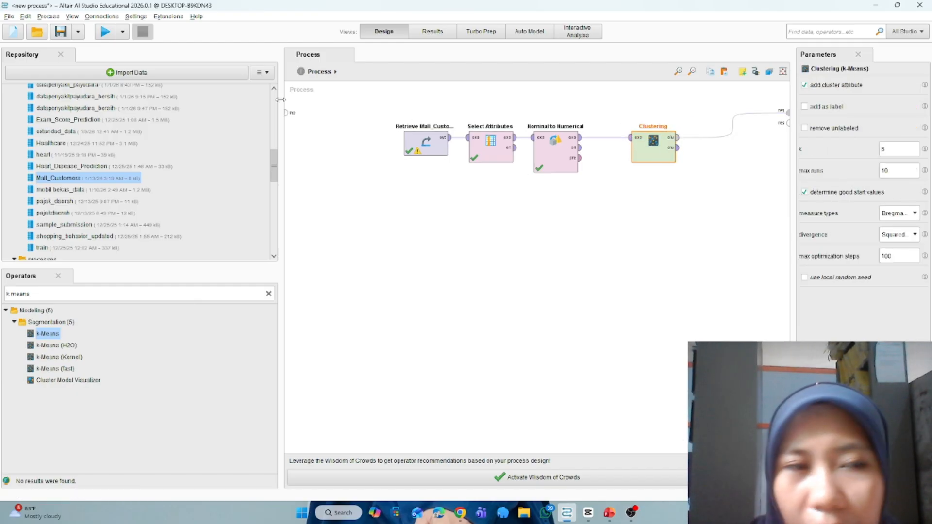
# - Run the process and expand cluster_0 in the cluster model's folder view to list its members
pyautogui.click(105, 33)
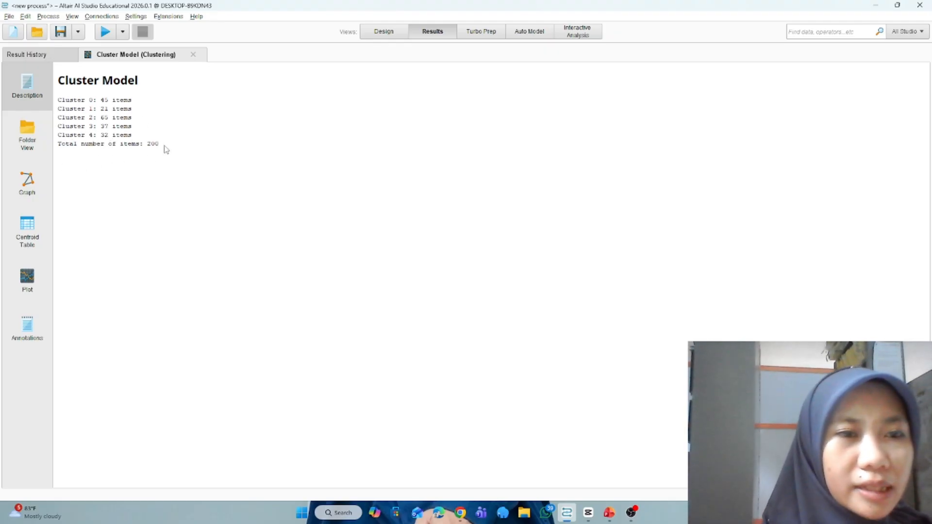
pyautogui.click(28, 141)
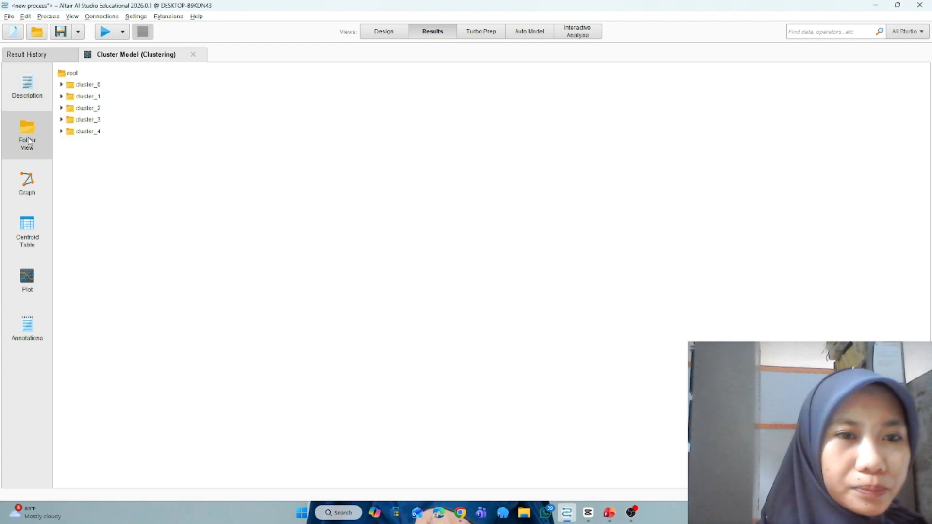
pyautogui.click(71, 87)
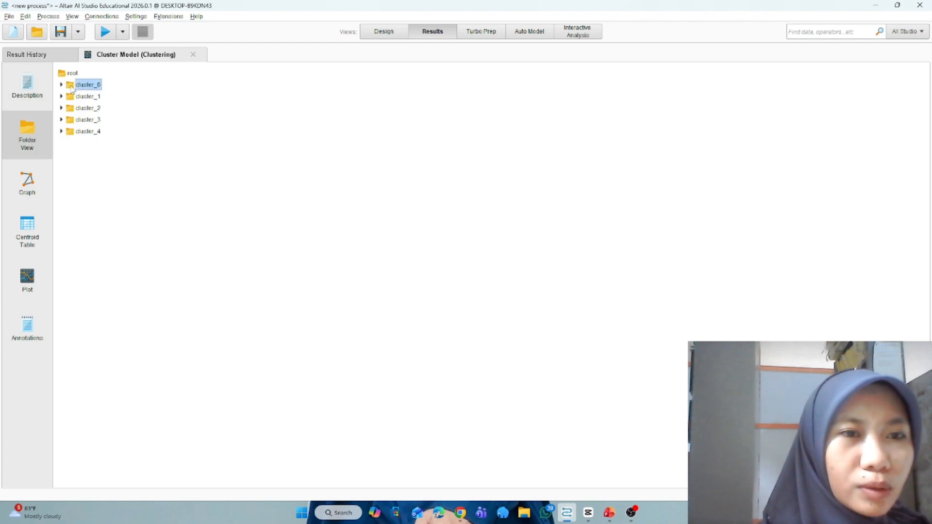
pyautogui.click(62, 85)
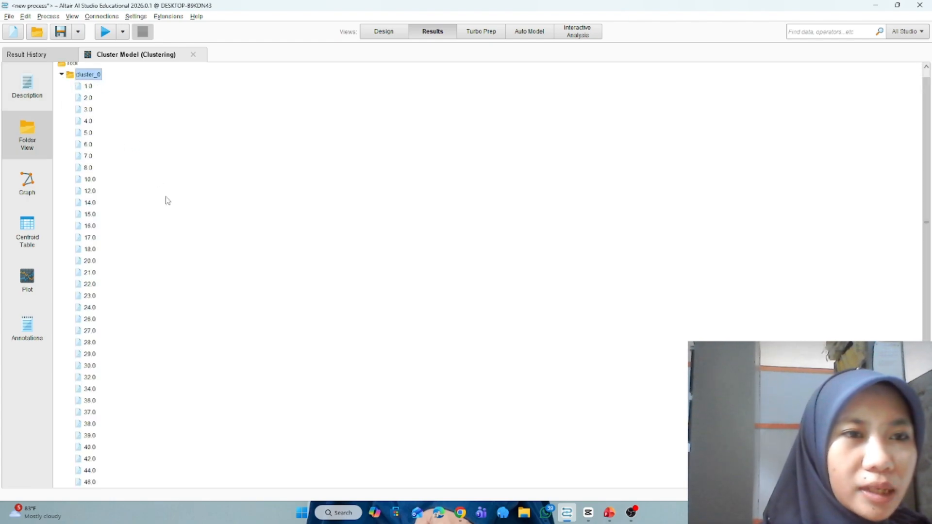
# - Expand cluster_1 and cluster_2 in the cluster model's folder view and look through the members of the clusters
pyautogui.scroll(1, 163, 187)
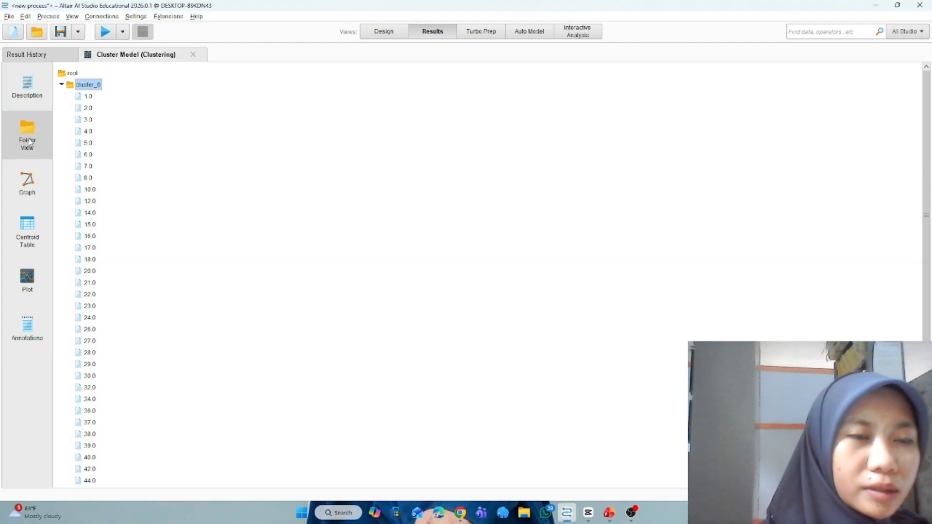
pyautogui.scroll(-5, 79, 197)
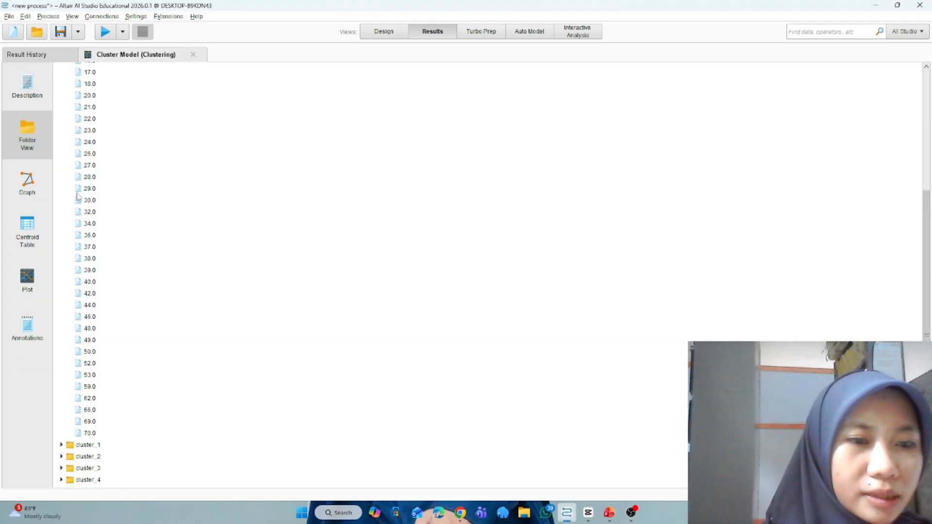
pyautogui.click(83, 445)
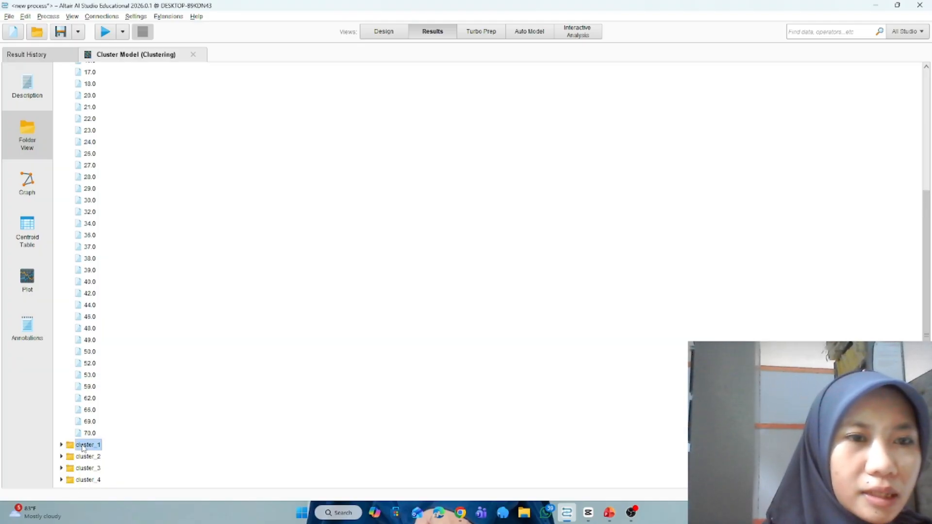
pyautogui.doubleClick(83, 445)
pyautogui.scroll(-1, 146, 320)
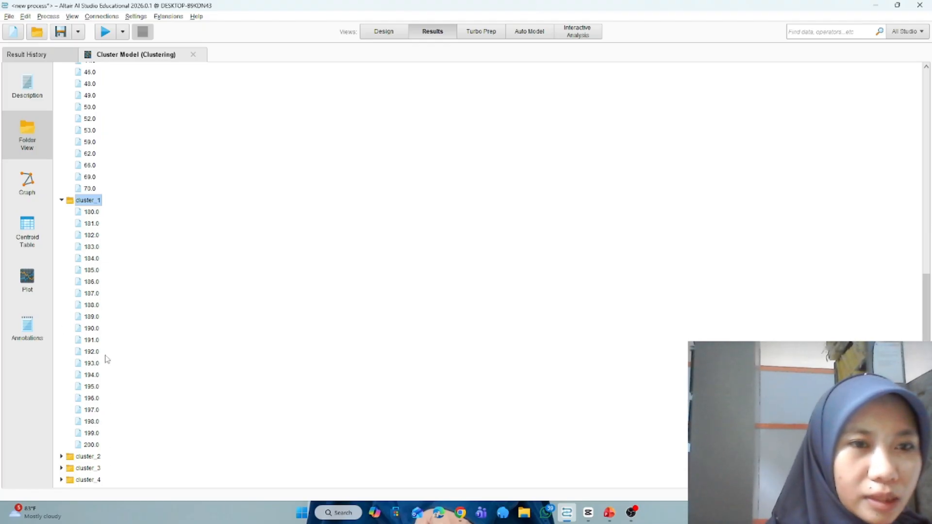
pyautogui.click(78, 459)
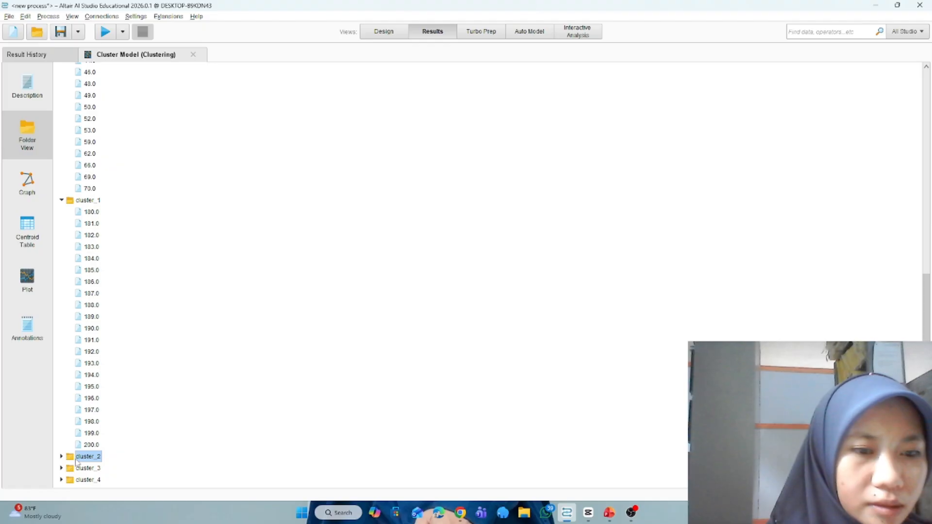
pyautogui.doubleClick(78, 459)
pyautogui.scroll(-5, 90, 413)
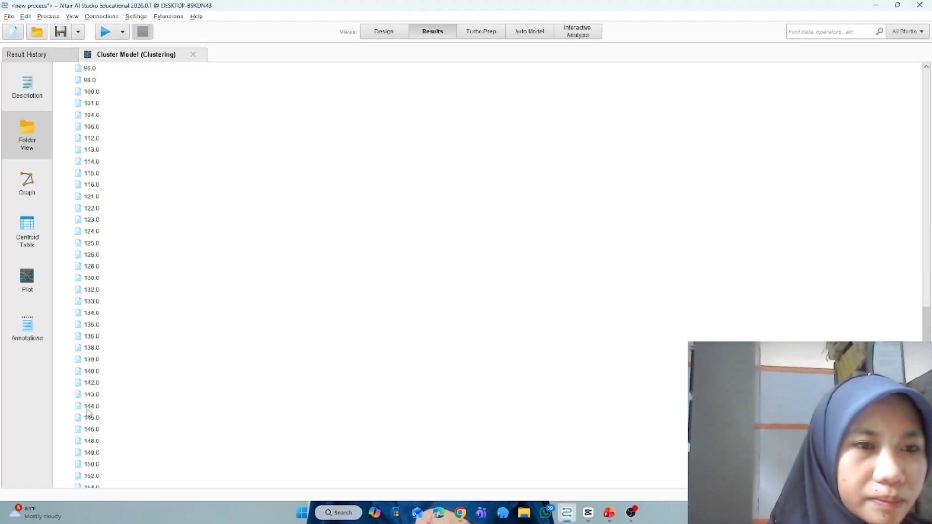
# - Examine the cluster model's graph, centroid table, plot, annotations and description of items per cluster
pyautogui.click(27, 197)
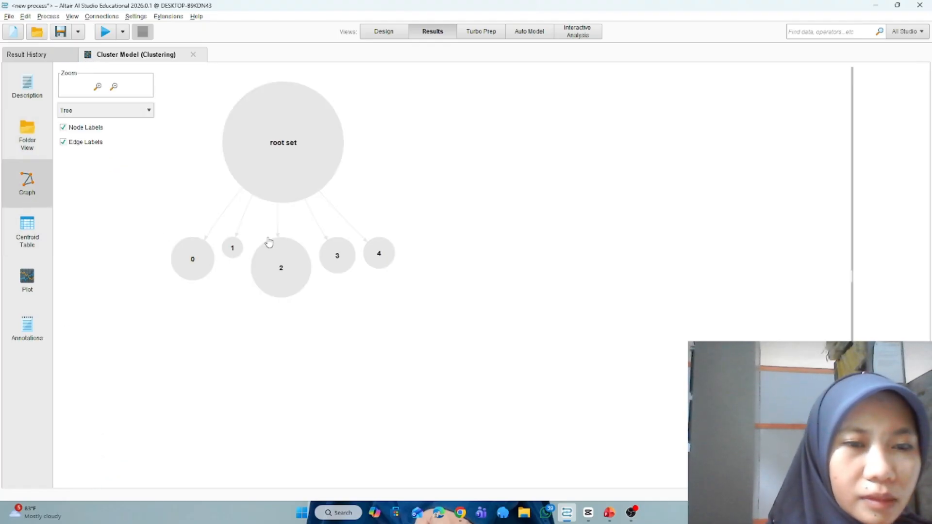
pyautogui.click(22, 237)
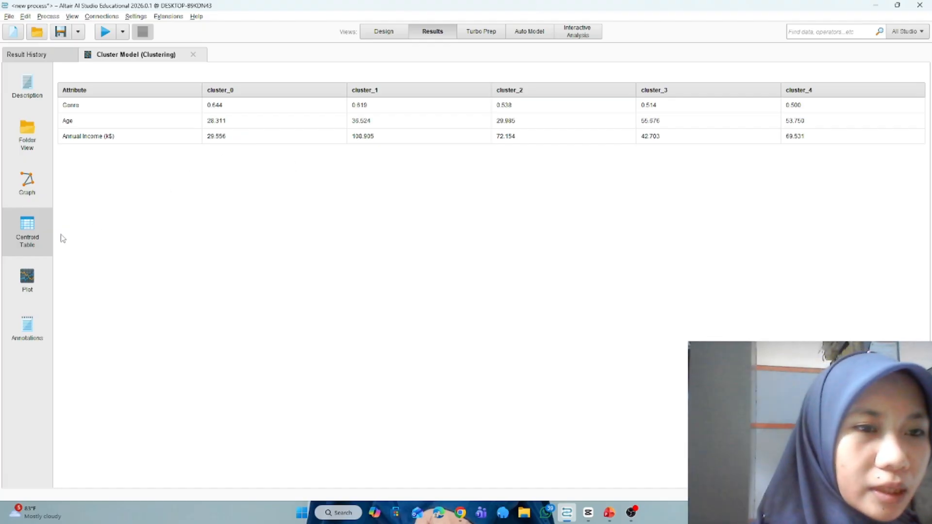
pyautogui.click(30, 182)
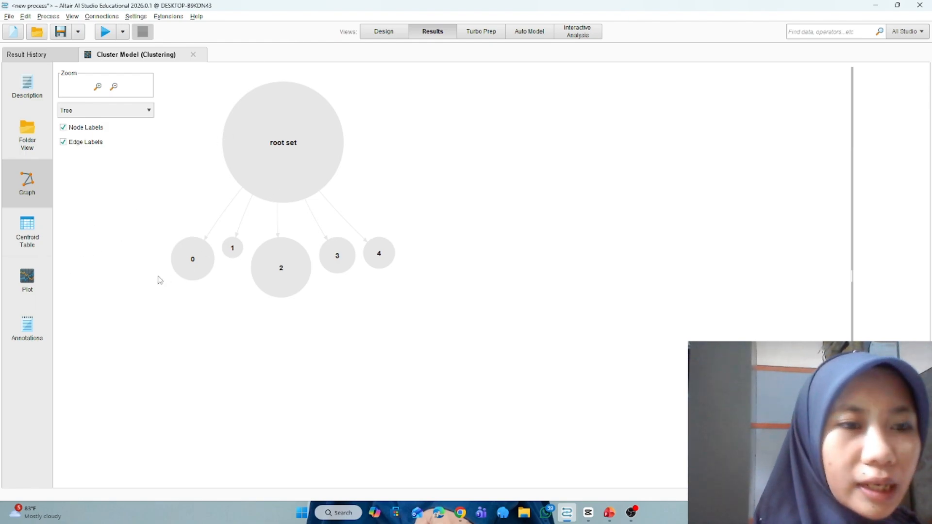
pyautogui.click(27, 281)
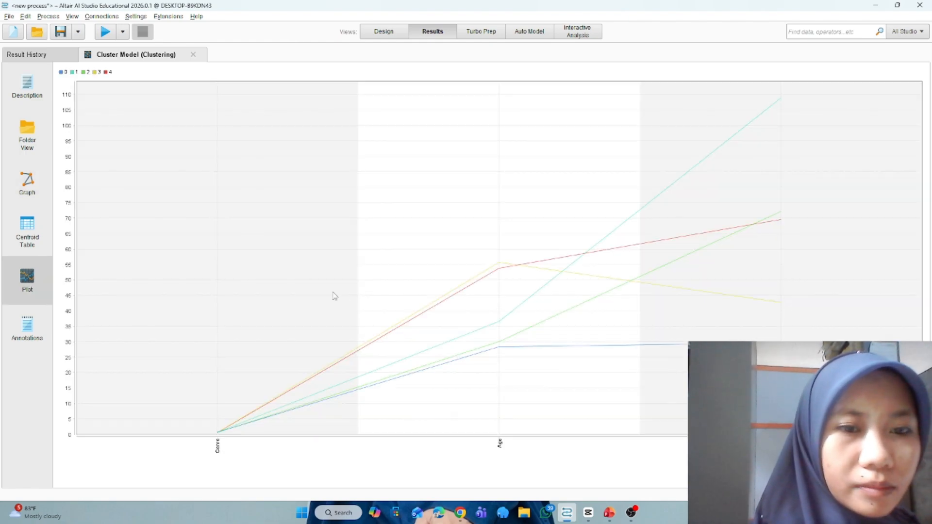
pyautogui.click(20, 334)
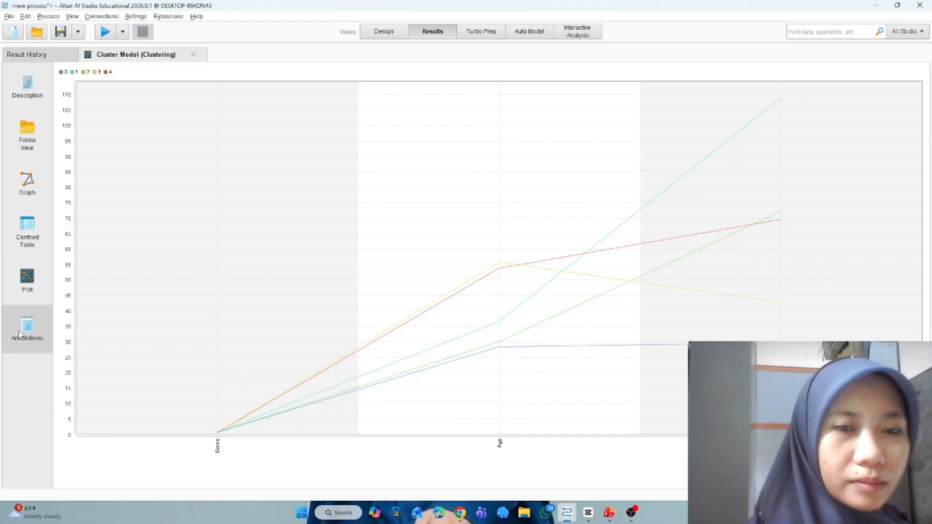
pyautogui.click(33, 140)
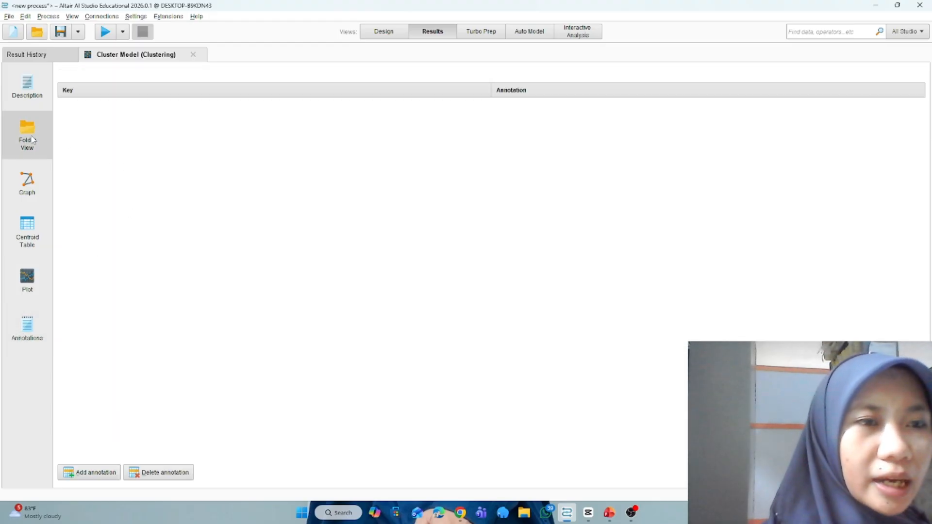
pyautogui.click(30, 93)
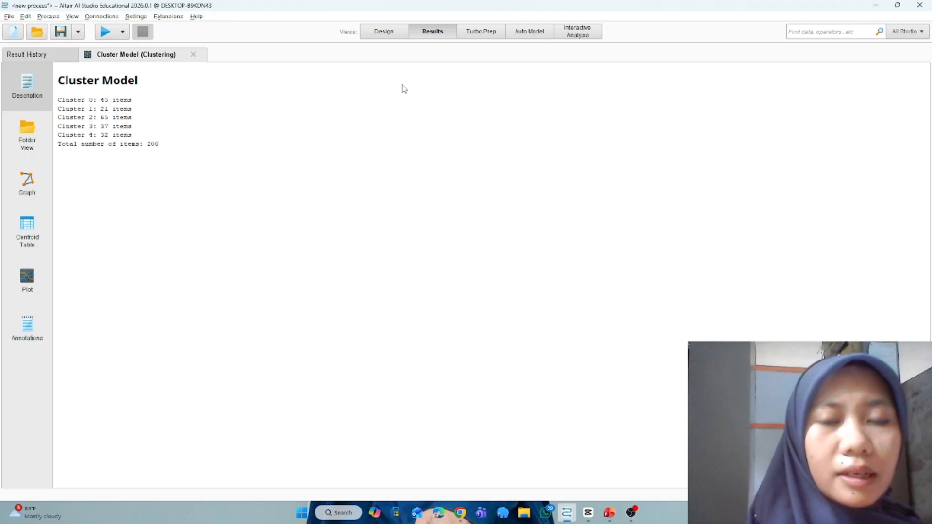
# - In the main process, replace the Clustering operator with a Loop Parameters operator between Nominal to Numerical and the result port
pyautogui.click(380, 32)
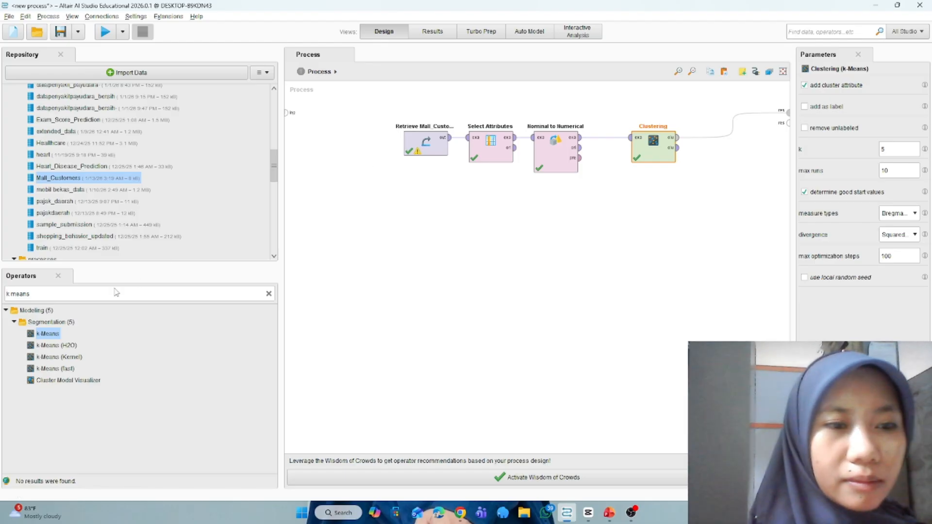
pyautogui.tripleClick(86, 293)
pyautogui.press('BackSpace')
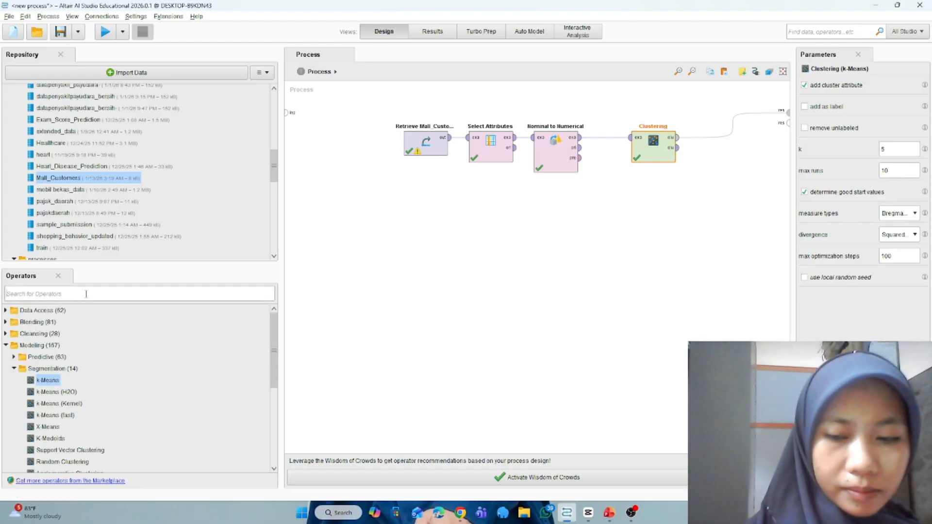
pyautogui.write('loop')
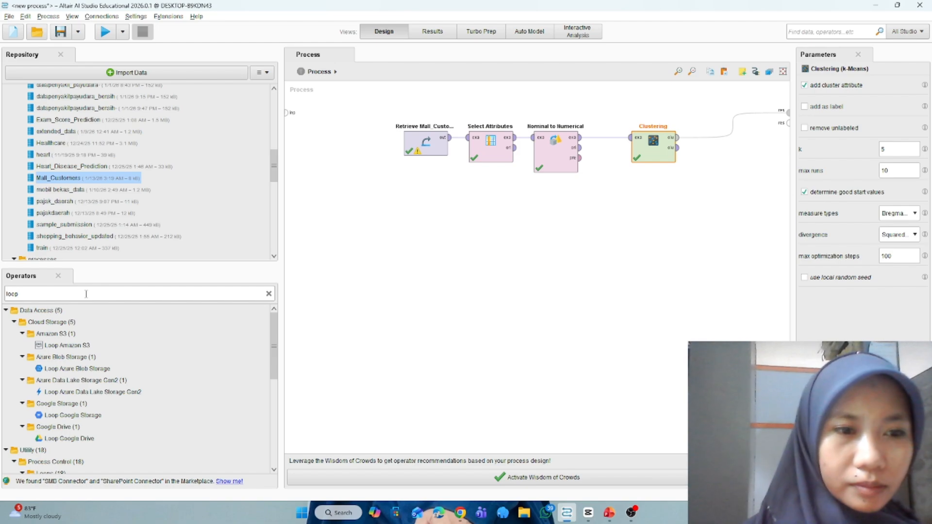
pyautogui.click(428, 34)
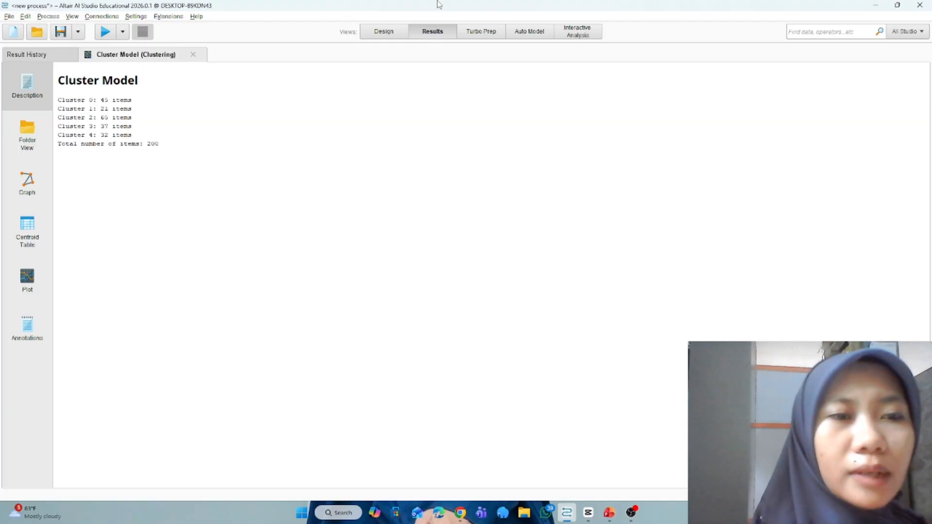
pyautogui.click(383, 32)
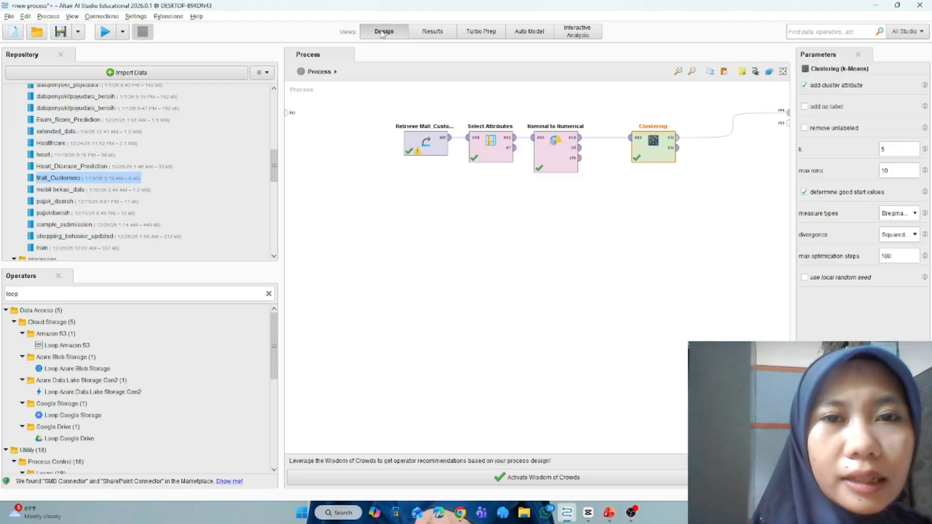
pyautogui.rightClick(658, 160)
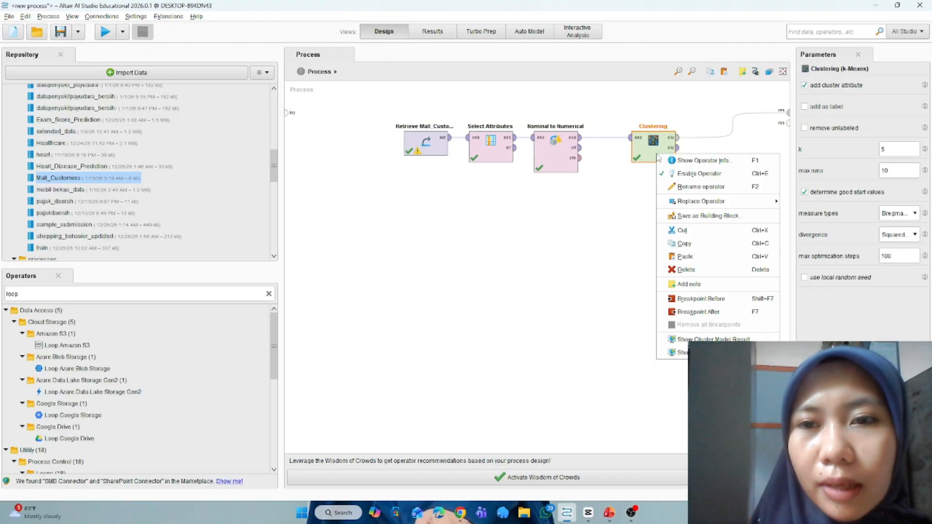
pyautogui.click(689, 270)
pyautogui.scroll(-5, 109, 418)
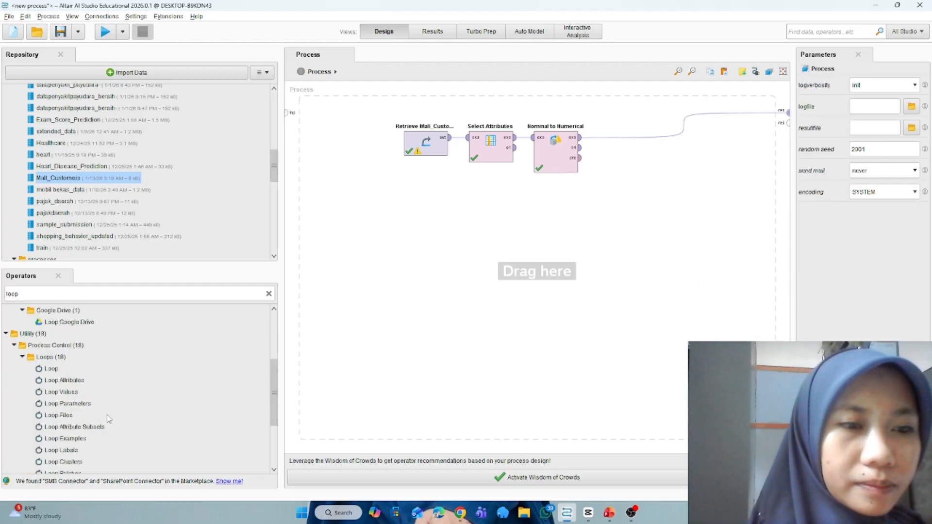
pyautogui.scroll(-3, 109, 419)
pyautogui.moveTo(391, 235); pyautogui.dragTo(653, 141)
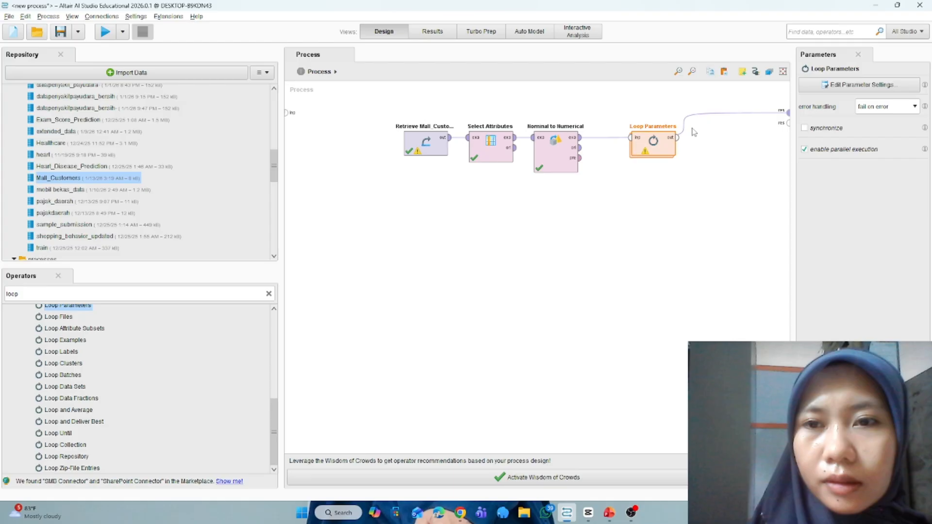
# - Open the Loop Parameters subprocess and add a k-Means operator inside it
pyautogui.doubleClick(662, 151)
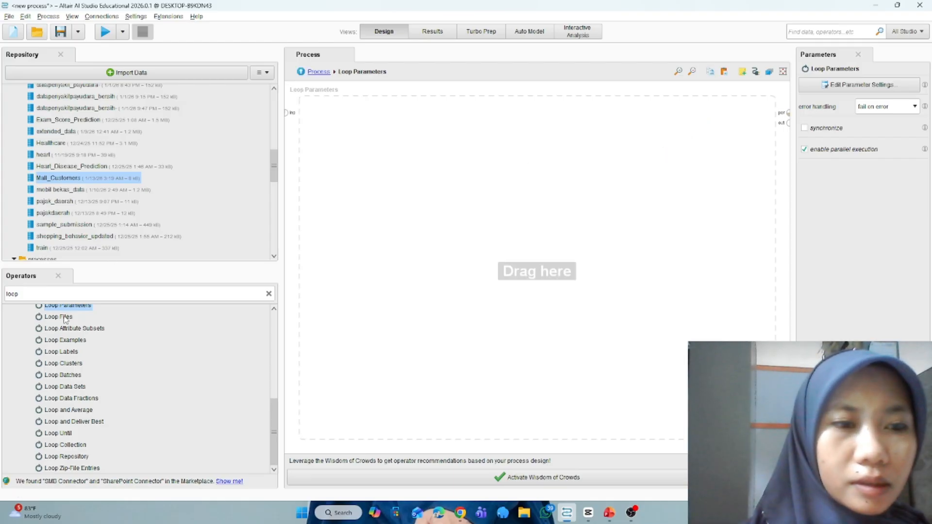
pyautogui.doubleClick(41, 292)
pyautogui.write('k mea')
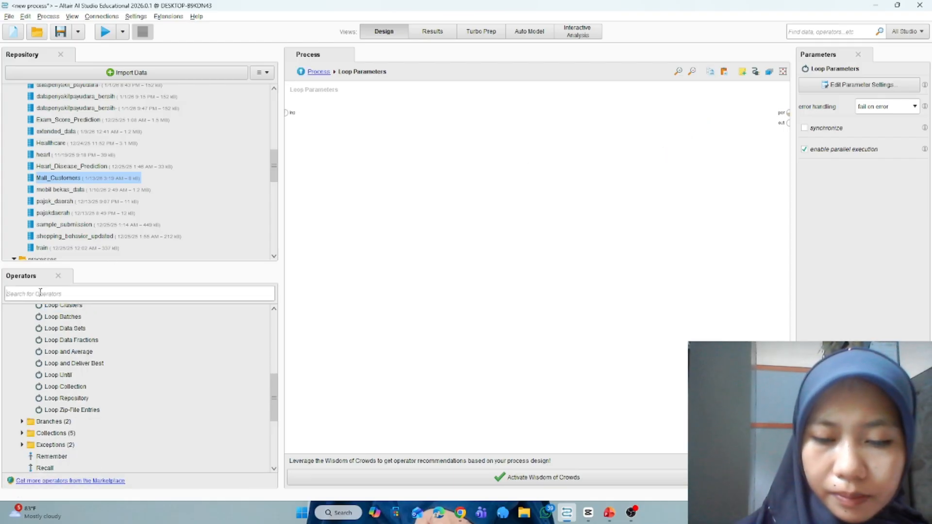
pyautogui.write('n')
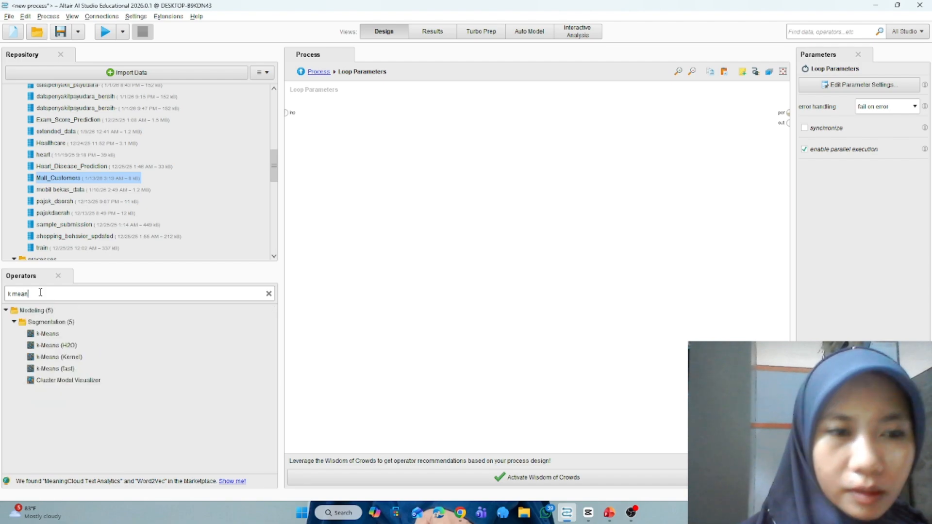
pyautogui.moveTo(48, 334); pyautogui.dragTo(365, 170)
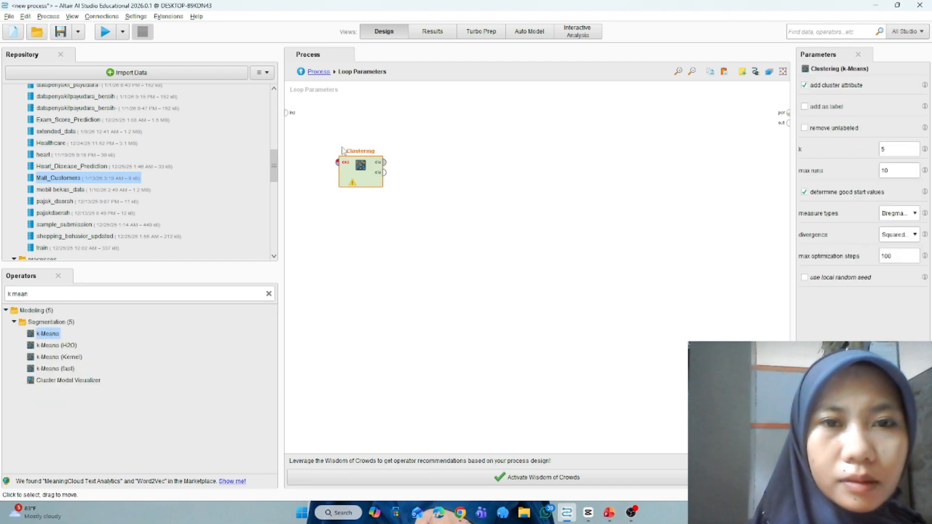
# - Connect the subprocess input to Clustering and its cluster model output to the out port, and align the operator with the ports
pyautogui.click(287, 113)
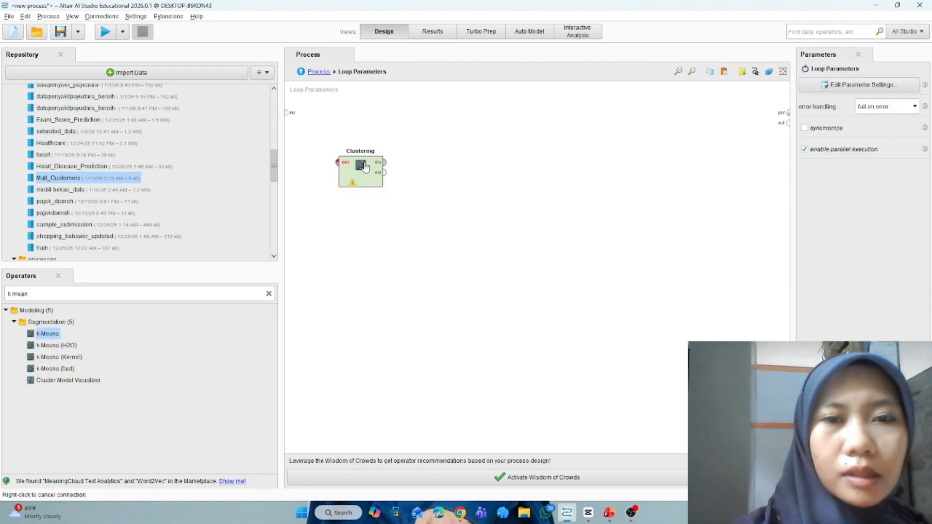
pyautogui.click(365, 168)
pyautogui.click(287, 112)
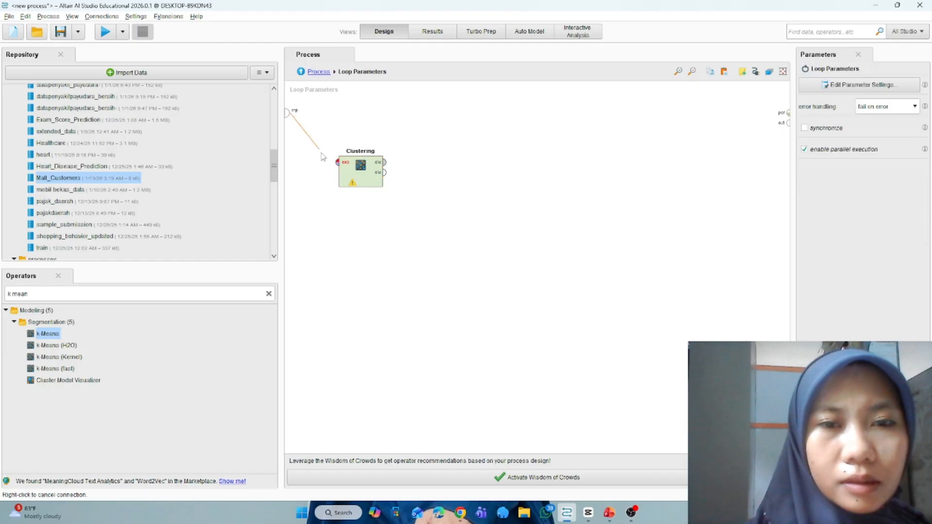
pyautogui.click(337, 162)
pyautogui.click(384, 162)
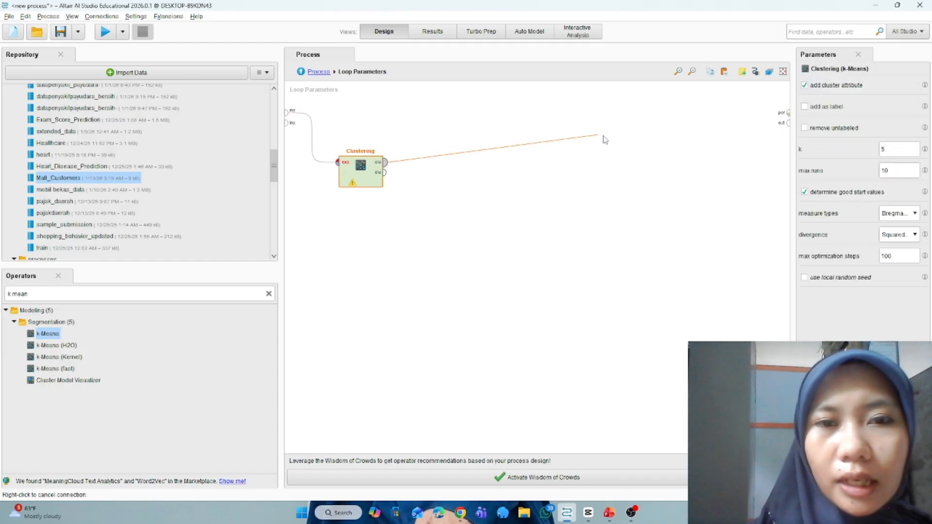
pyautogui.click(787, 125)
pyautogui.moveTo(362, 167); pyautogui.dragTo(361, 142)
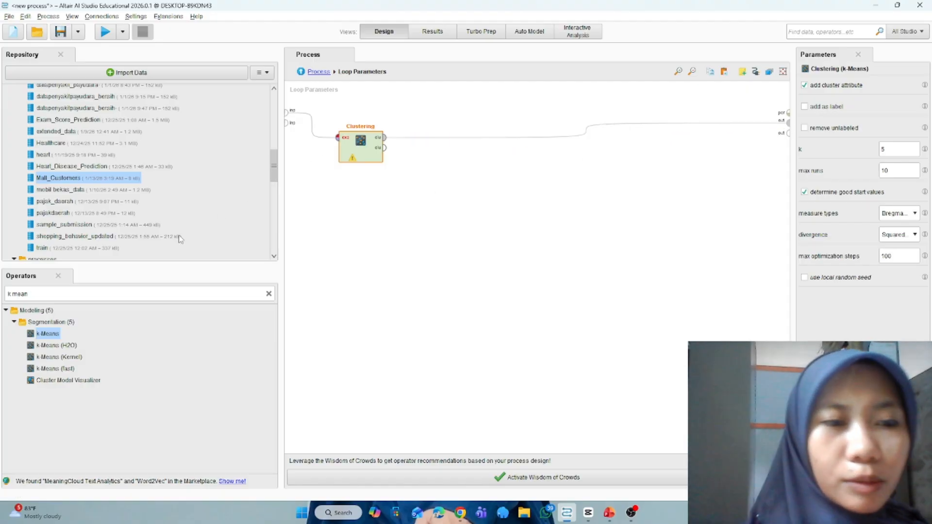
# - Insert an Apply Model operator on the connection between Clustering and the subprocess output
pyautogui.click(87, 296)
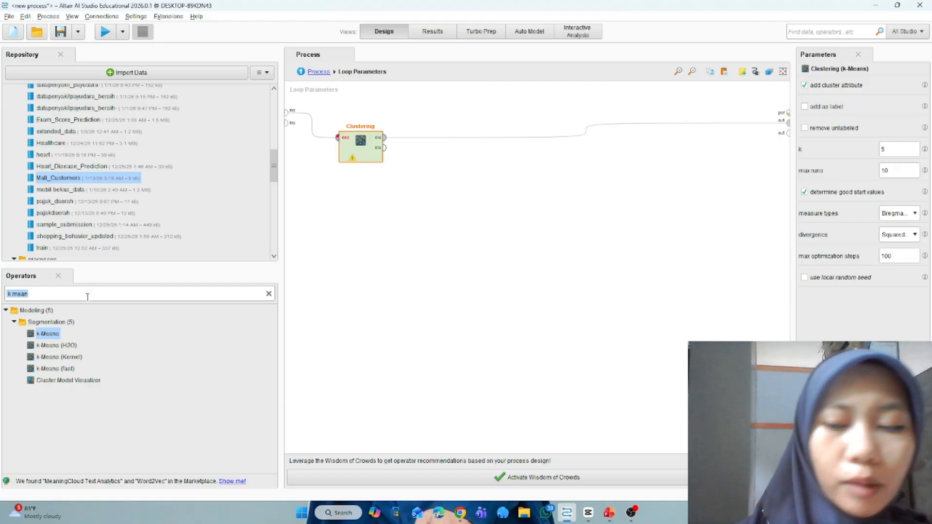
pyautogui.press('BackSpace')
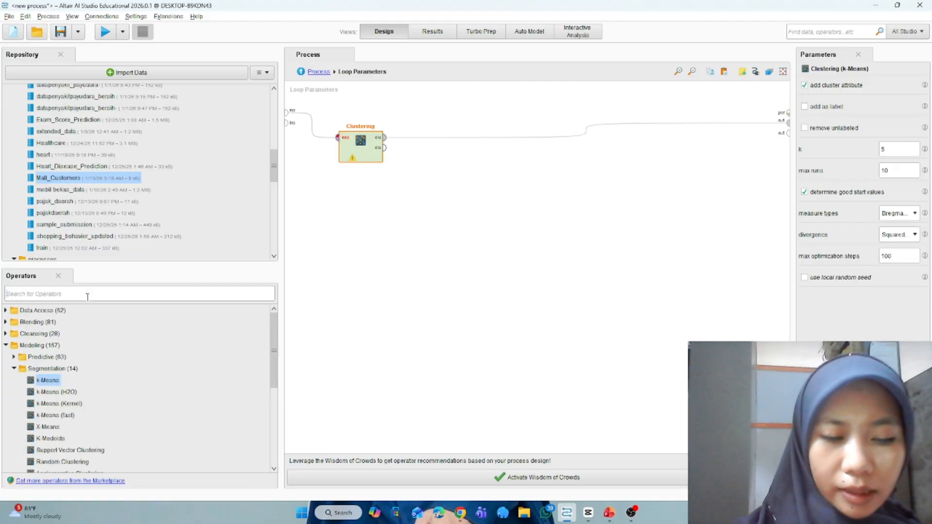
pyautogui.write('apply')
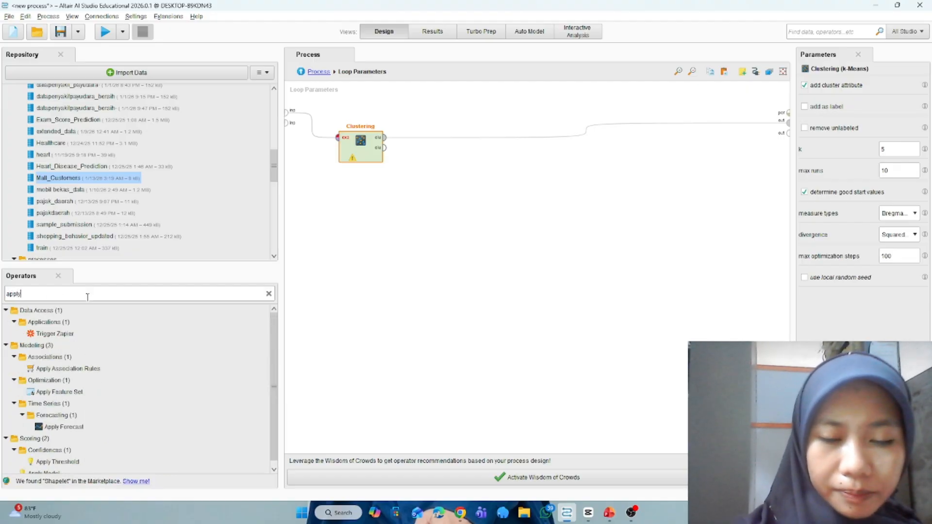
pyautogui.moveTo(68, 334); pyautogui.dragTo(62, 348)
pyautogui.moveTo(38, 442); pyautogui.dragTo(460, 128)
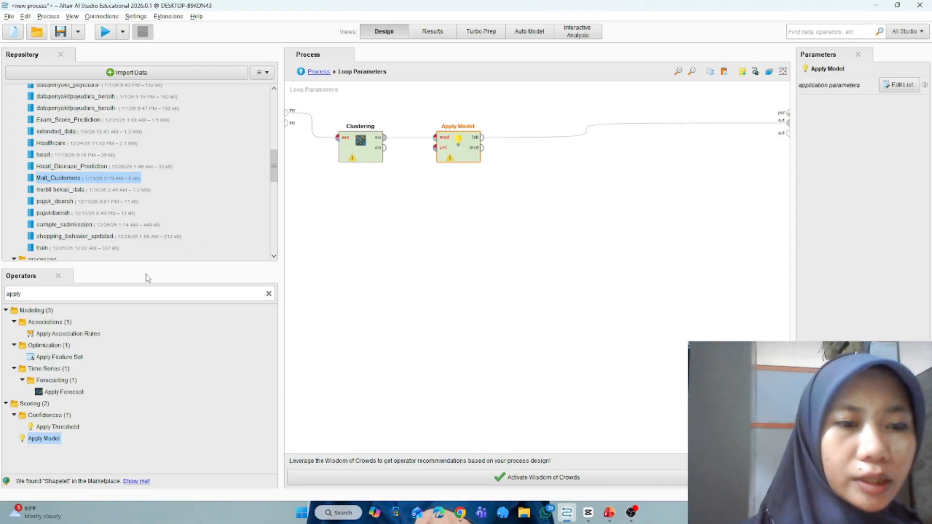
# - Search the operators for "performan" and insert Cluster Distance Performance on the connection between Apply Model and the subprocess output
pyautogui.doubleClick(93, 294)
pyautogui.press('BackSpace')
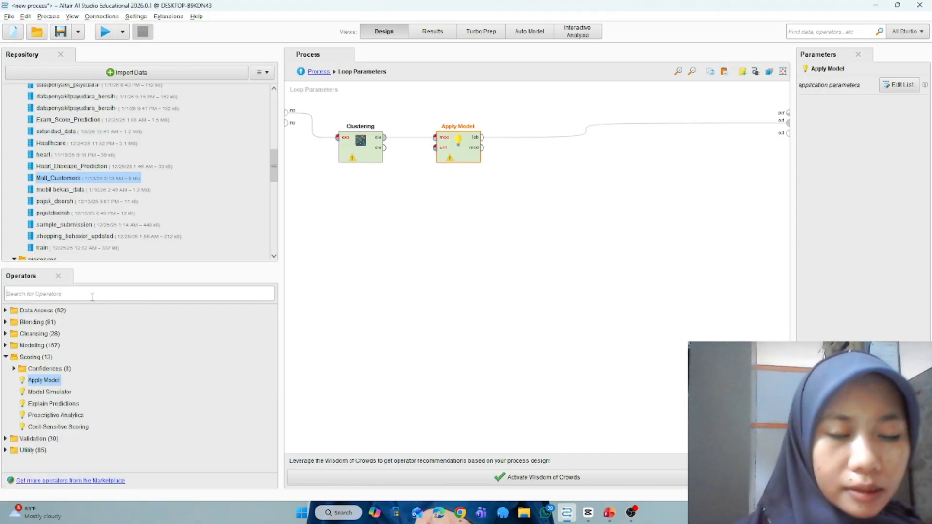
pyautogui.write('perf')
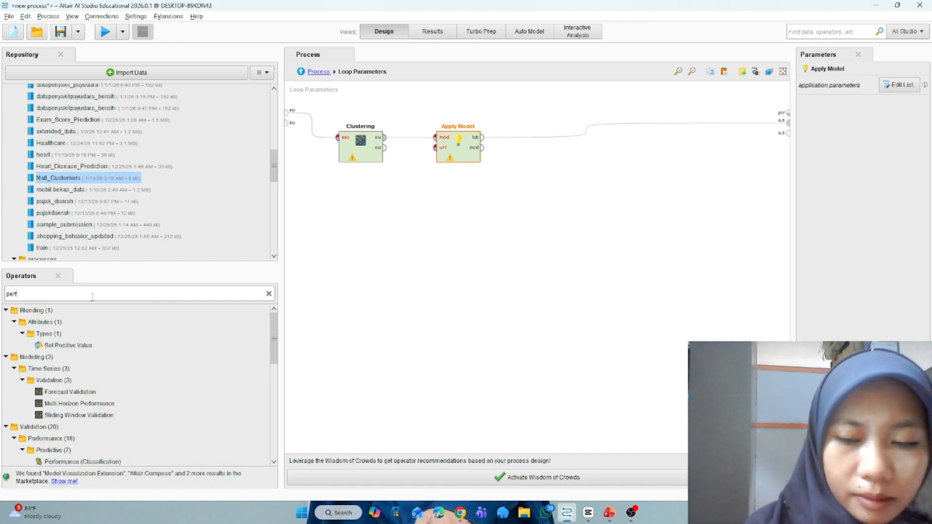
pyautogui.write('orman')
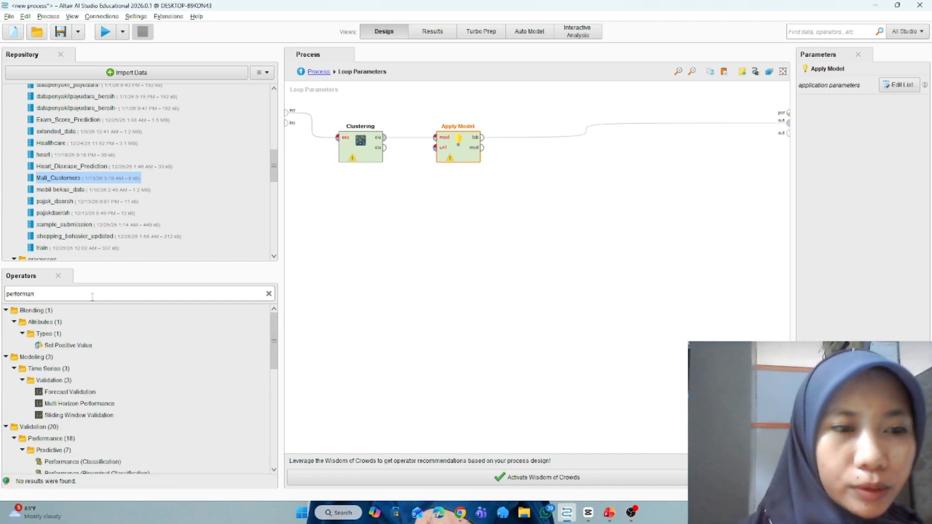
pyautogui.scroll(-3, 101, 335)
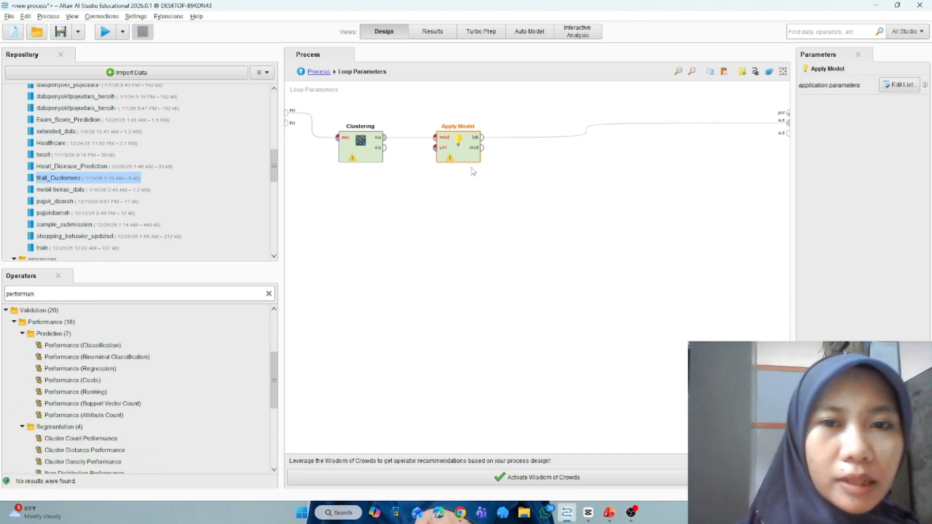
pyautogui.scroll(-1, 174, 409)
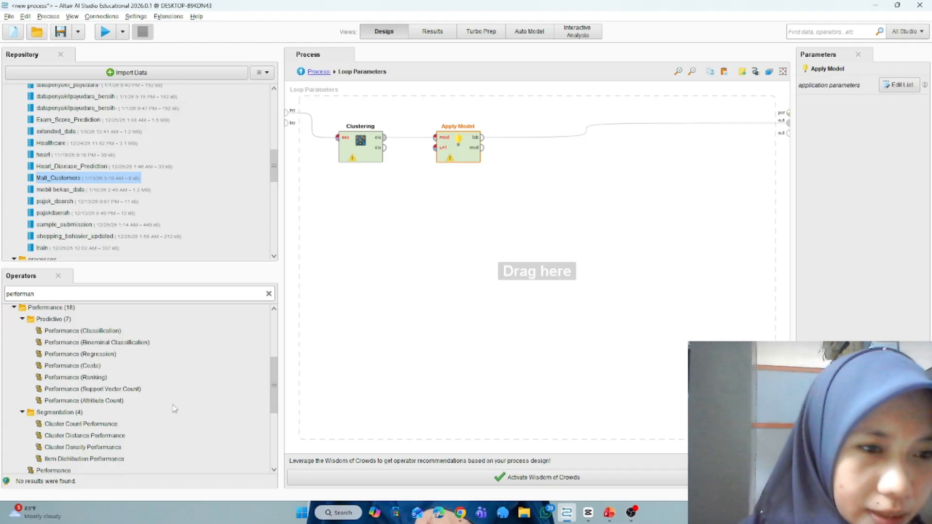
pyautogui.scroll(-1, 173, 409)
pyautogui.moveTo(63, 424); pyautogui.dragTo(576, 137)
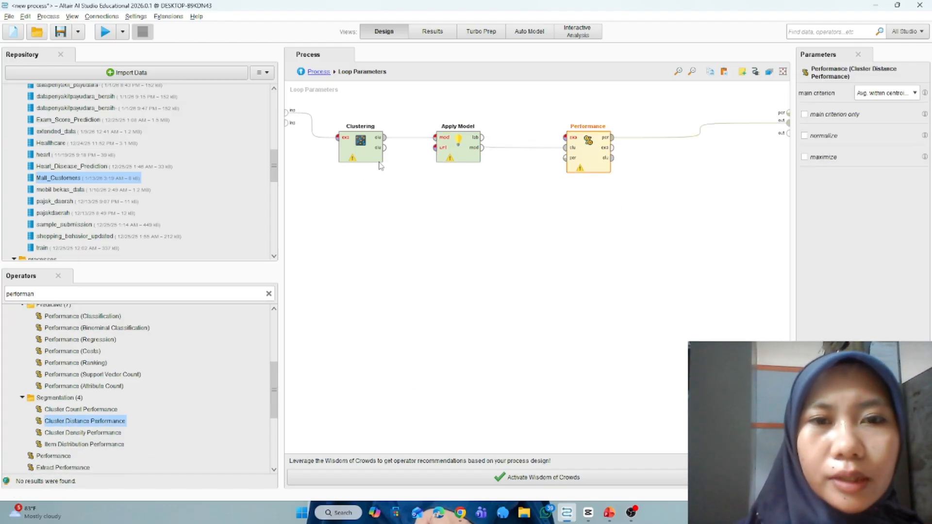
# - Rewire Clustering so its cluster model output feeds Apply Model's mod input and its clustered set output feeds the unl input
pyautogui.click(385, 147)
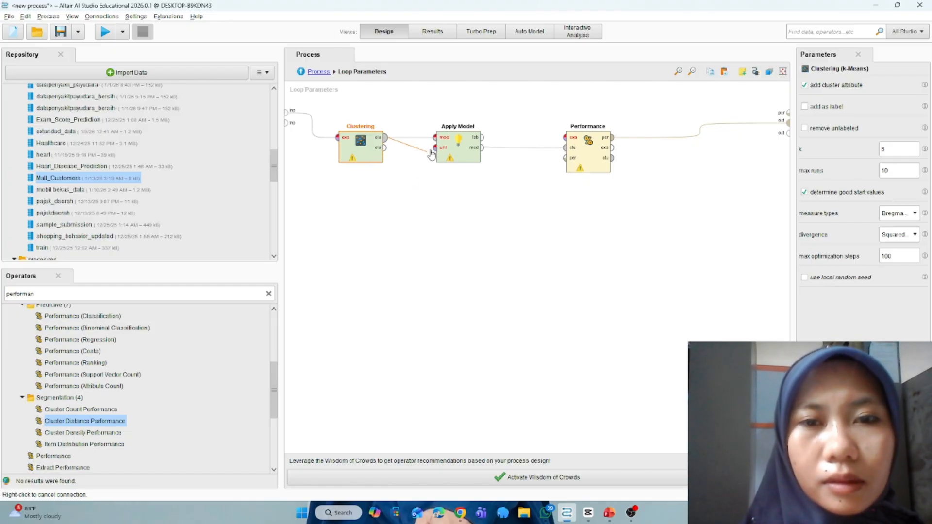
pyautogui.rightClick(409, 143)
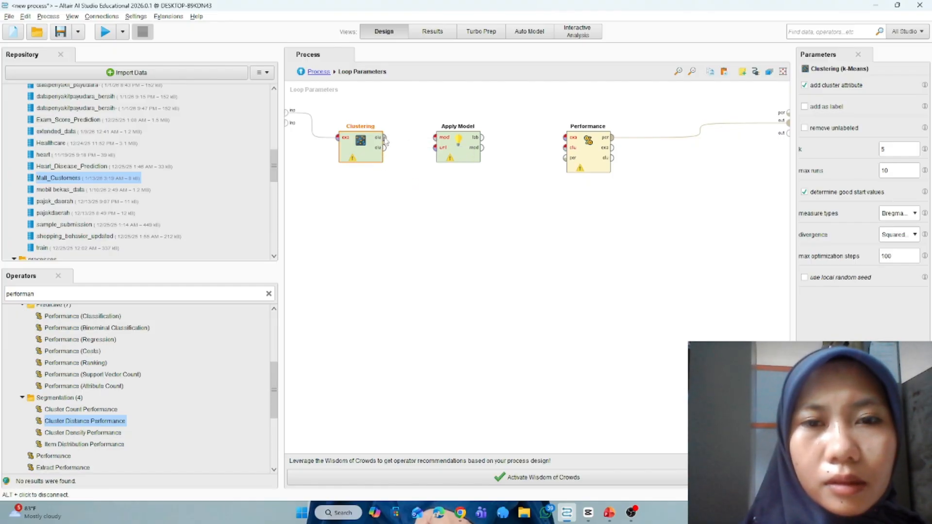
pyautogui.click(384, 138)
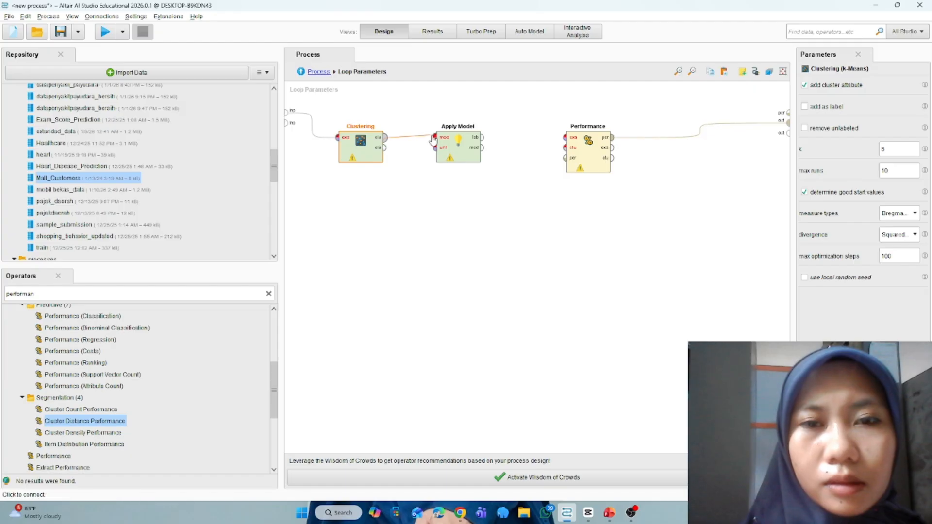
pyautogui.click(434, 138)
pyautogui.click(383, 147)
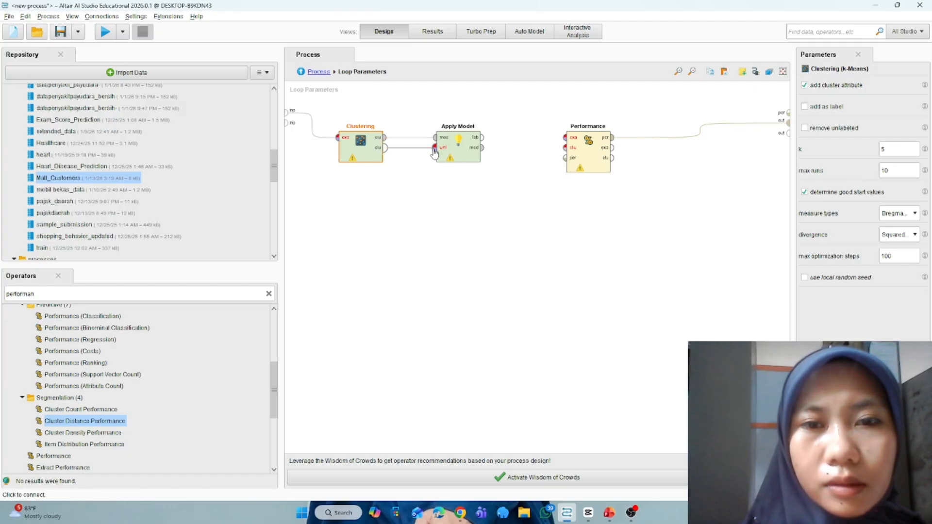
pyautogui.click(434, 147)
# - Connect Apply Model's lab output to Performance's exa input, and reconnect Performance's per output to the subprocess out port
pyautogui.click(482, 137)
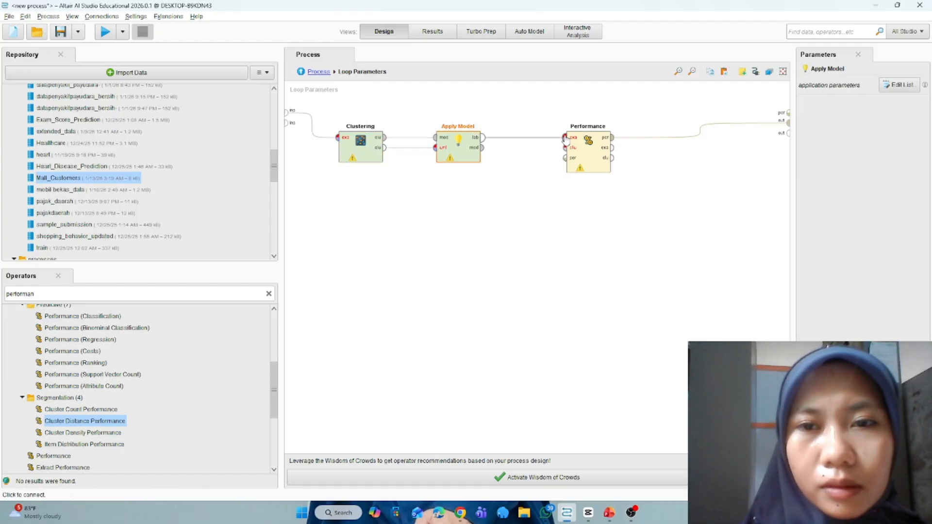
pyautogui.click(565, 137)
pyautogui.keyDown('alt'); pyautogui.click(700, 130); pyautogui.keyUp('alt')
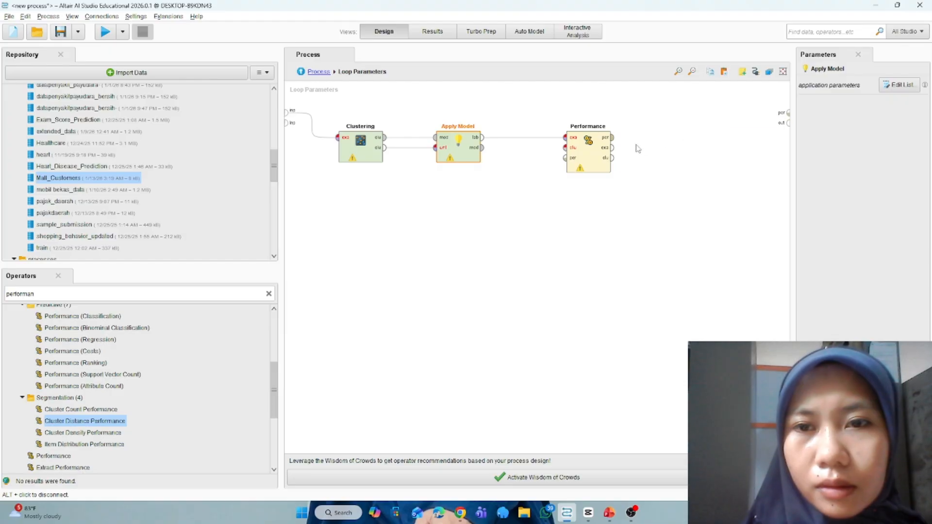
pyautogui.click(612, 137)
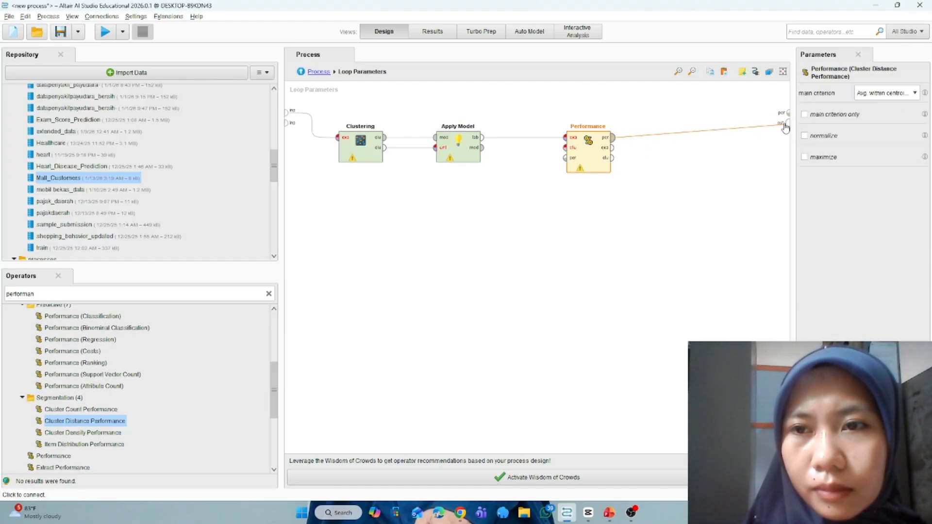
pyautogui.click(786, 123)
# - Rewire Apply Model to Performance, with lab going to exa and mod going to clu
pyautogui.click(482, 138)
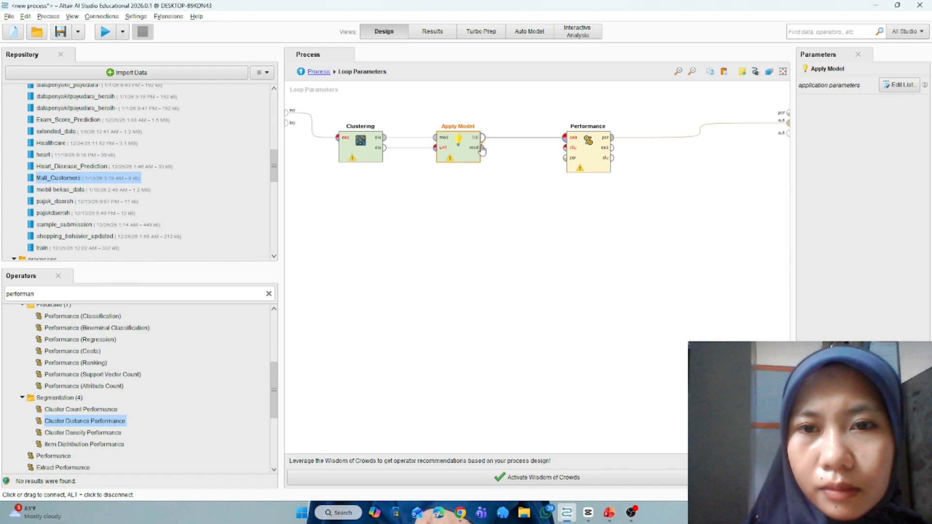
pyautogui.click(563, 148)
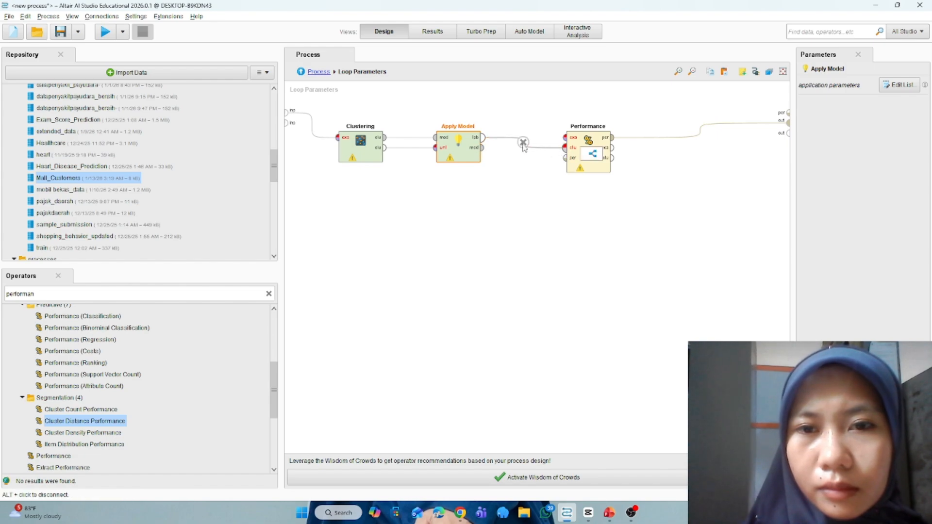
pyautogui.click(523, 143)
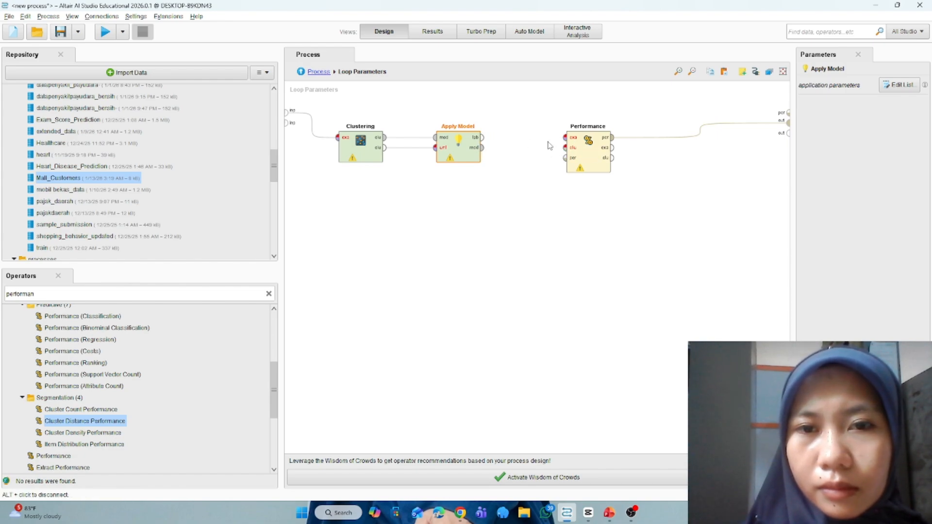
pyautogui.click(482, 137)
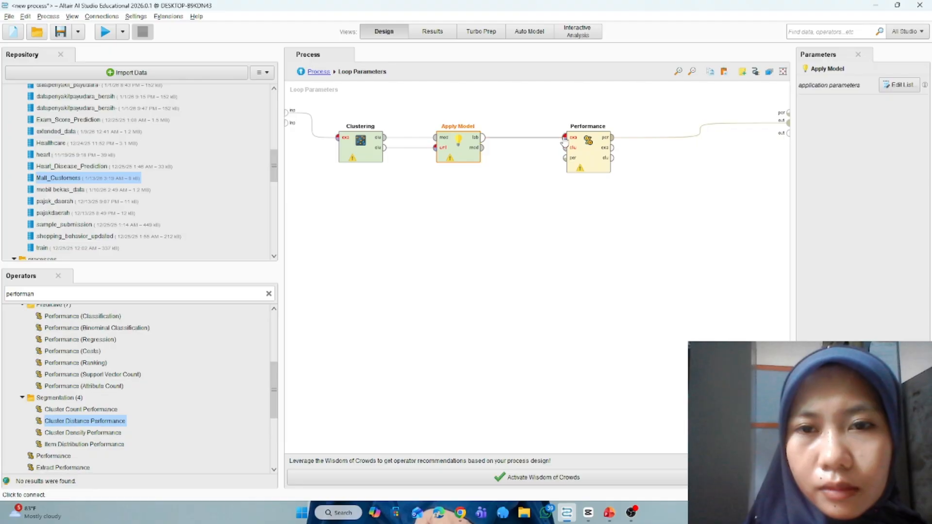
pyautogui.click(482, 147)
pyautogui.click(565, 148)
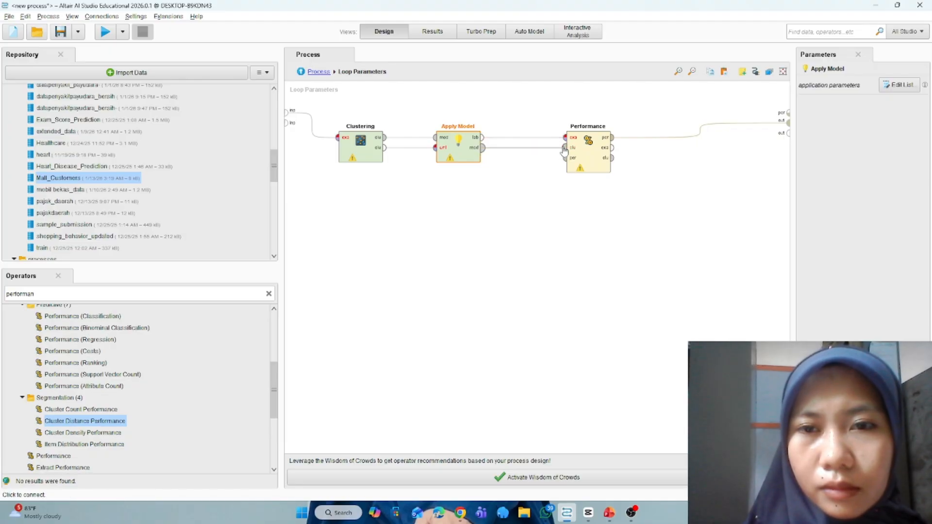
pyautogui.click(554, 204)
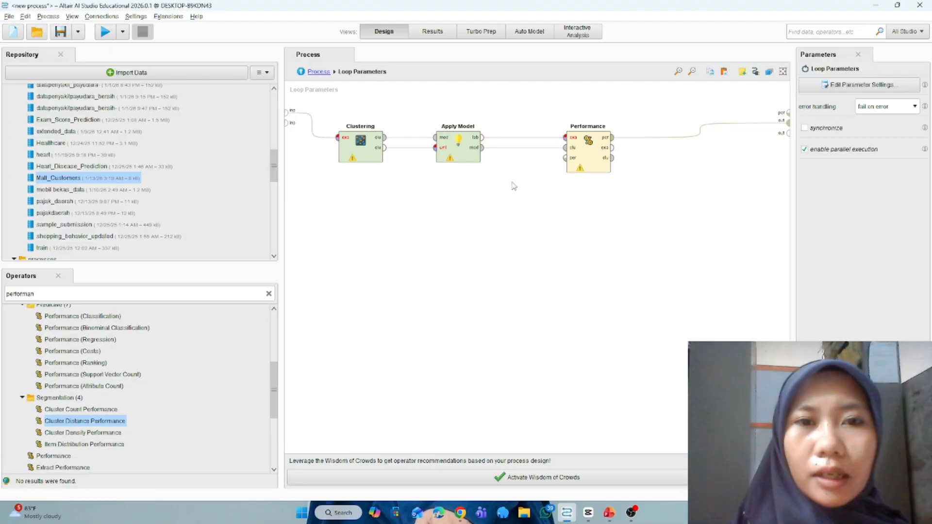
# - In the main process, open the parameter settings of Loop Parameters and add Clustering's add cluster attribute to the selected parameters
pyautogui.click(318, 72)
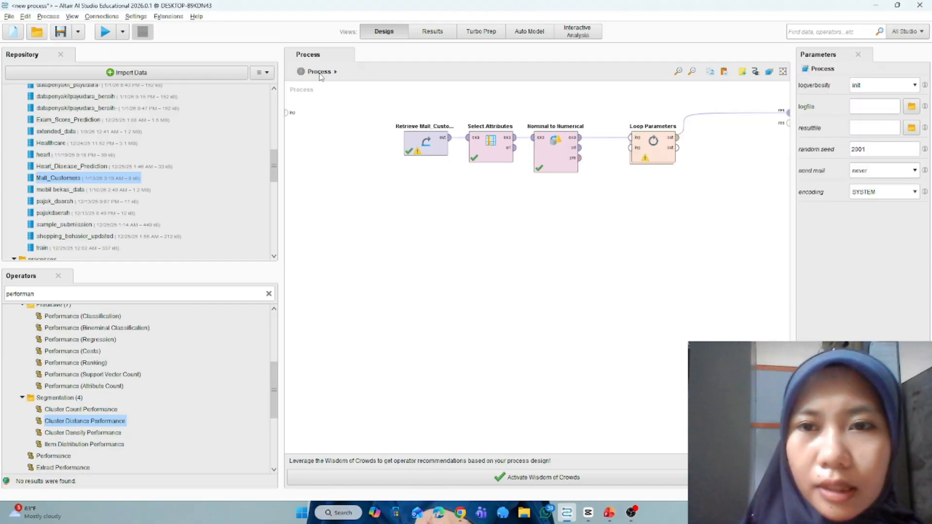
pyautogui.click(658, 153)
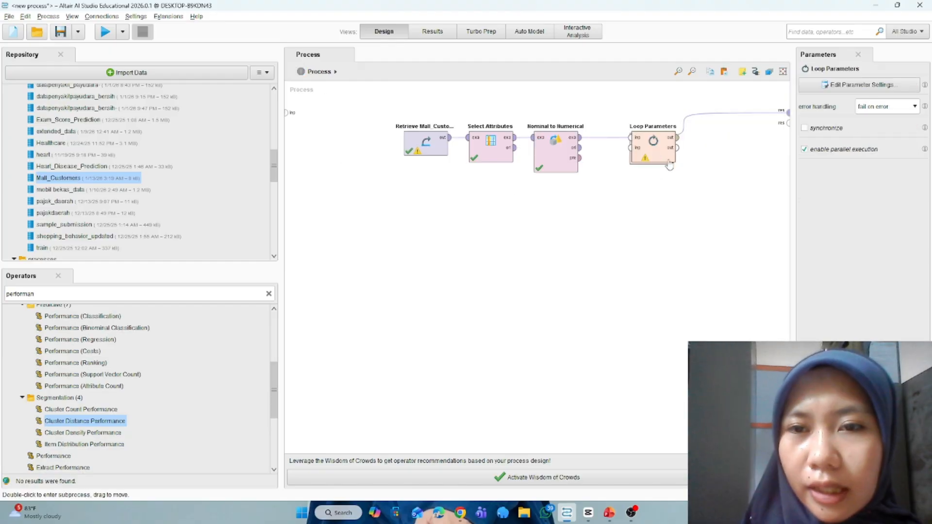
pyautogui.click(858, 84)
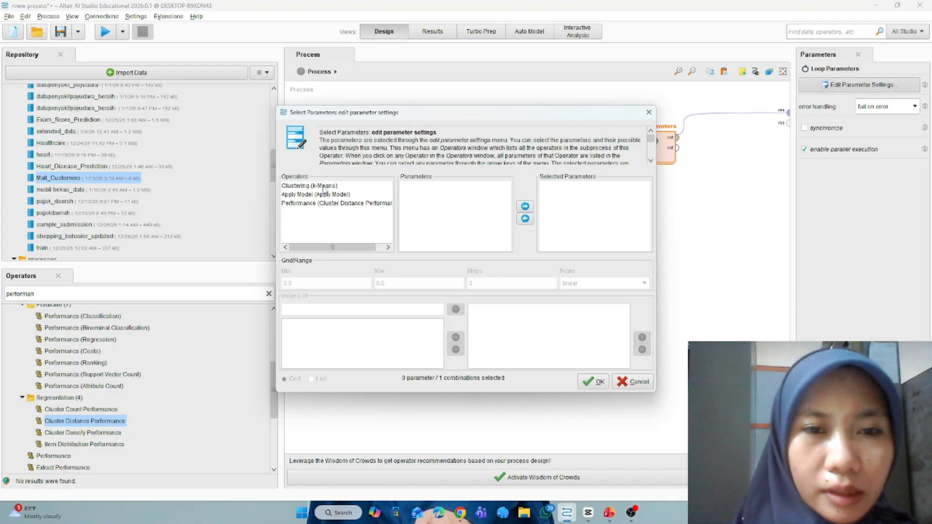
pyautogui.click(339, 186)
pyautogui.click(436, 186)
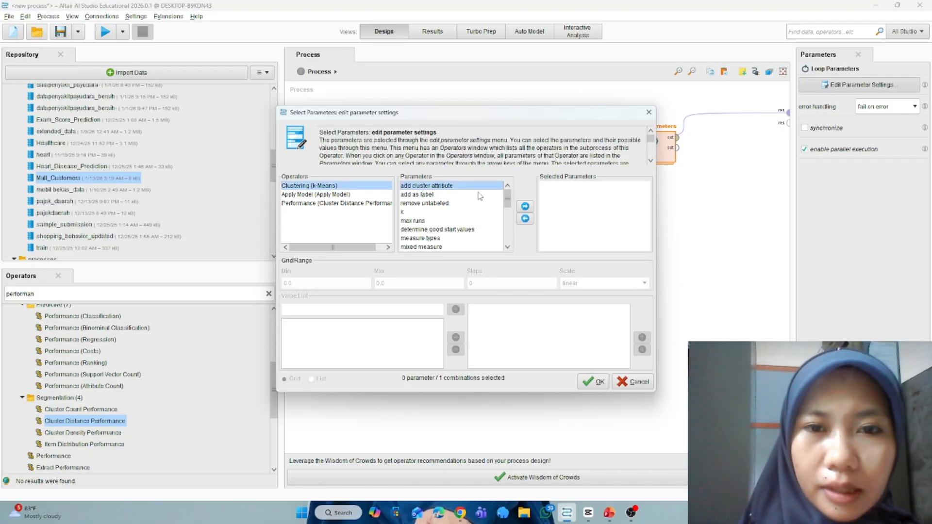
pyautogui.click(524, 206)
# - Add the Performance operator's normalize parameter to the selected parameters and confirm the settings
pyautogui.click(353, 204)
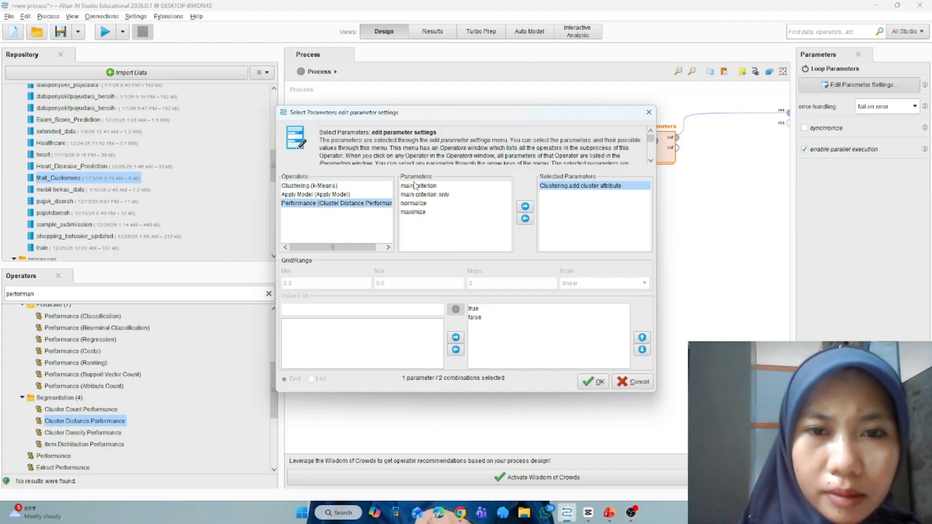
pyautogui.click(415, 204)
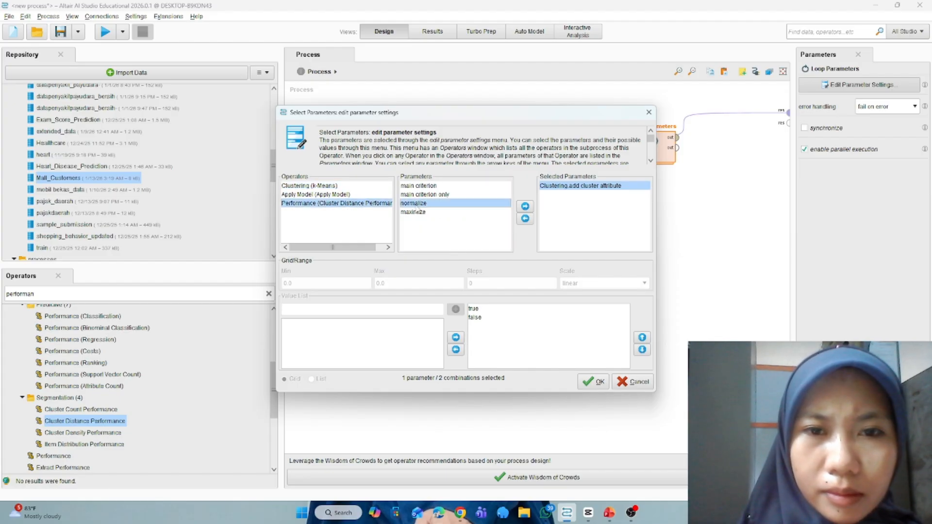
pyautogui.click(525, 206)
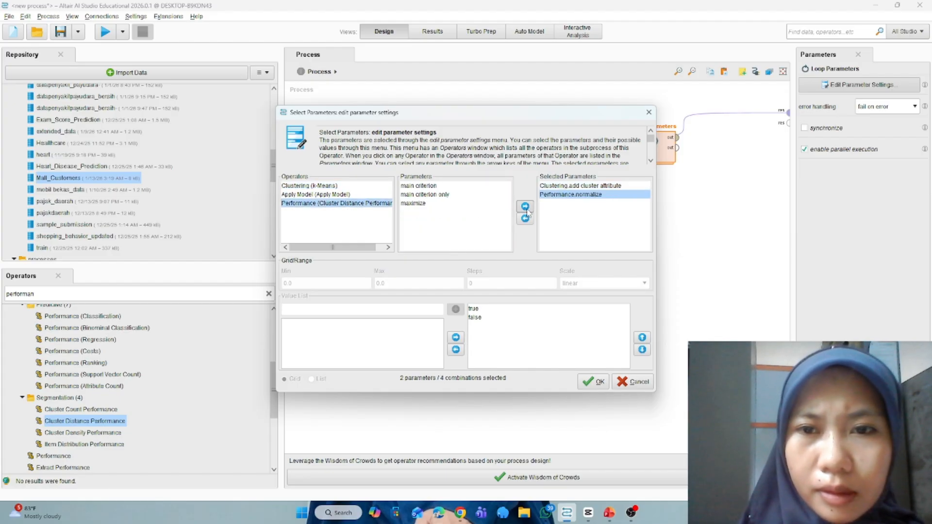
pyautogui.click(592, 386)
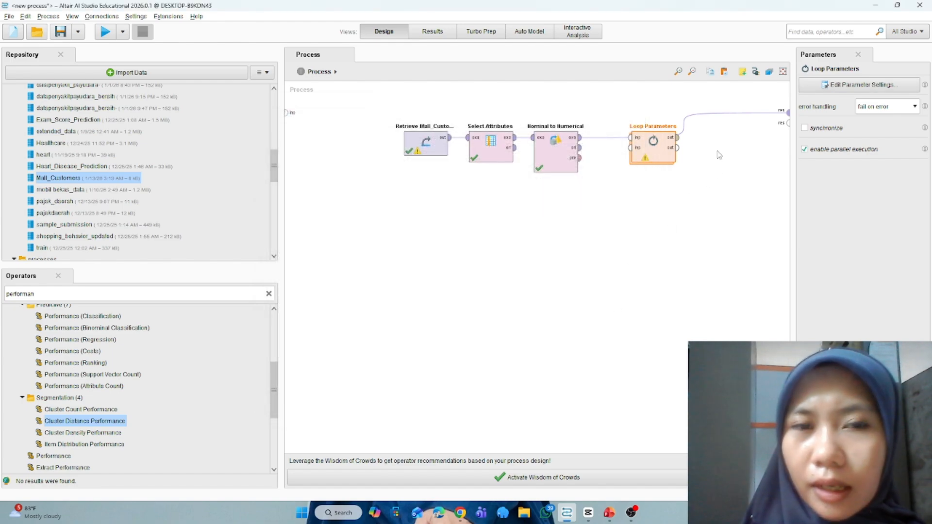
# - Inside the Loop Parameters subprocess, set the Clustering operator's k to 2 and check the Performance and Apply Model parameters
pyautogui.doubleClick(661, 160)
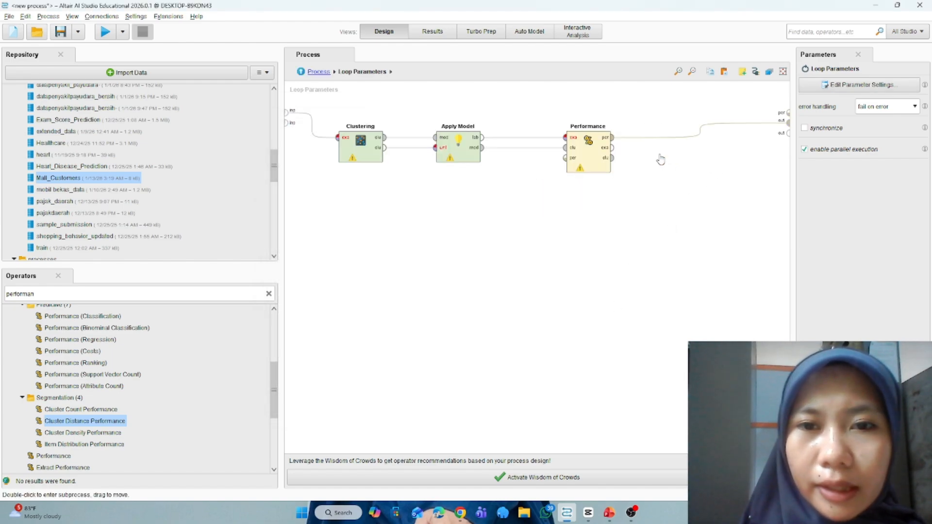
pyautogui.click(367, 162)
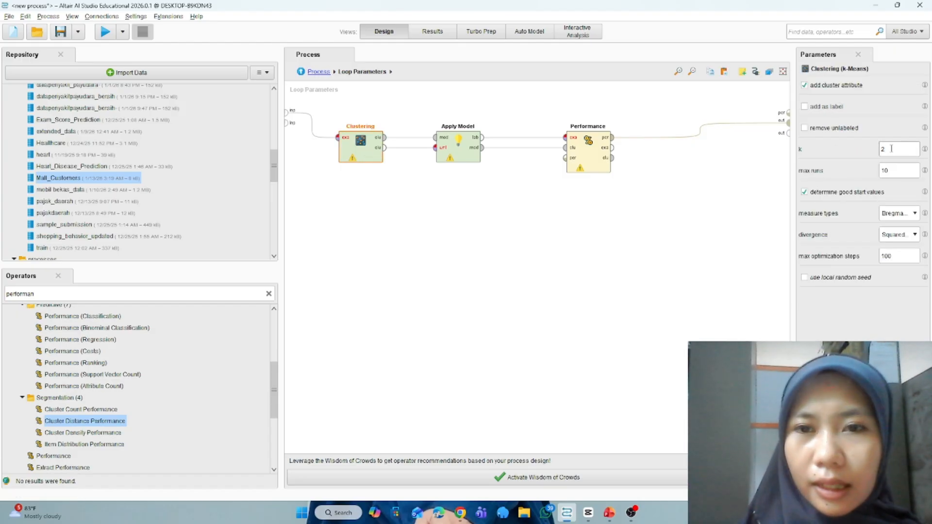
pyautogui.click(588, 151)
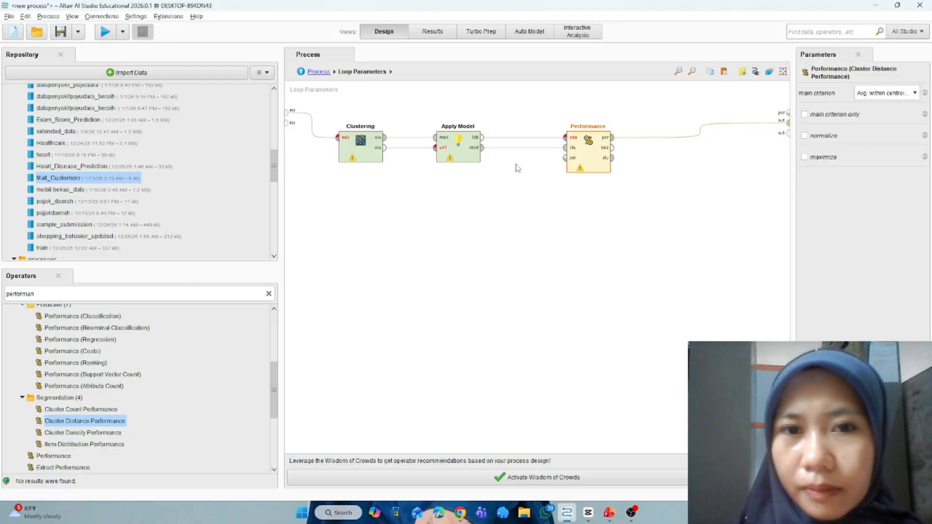
pyautogui.click(462, 154)
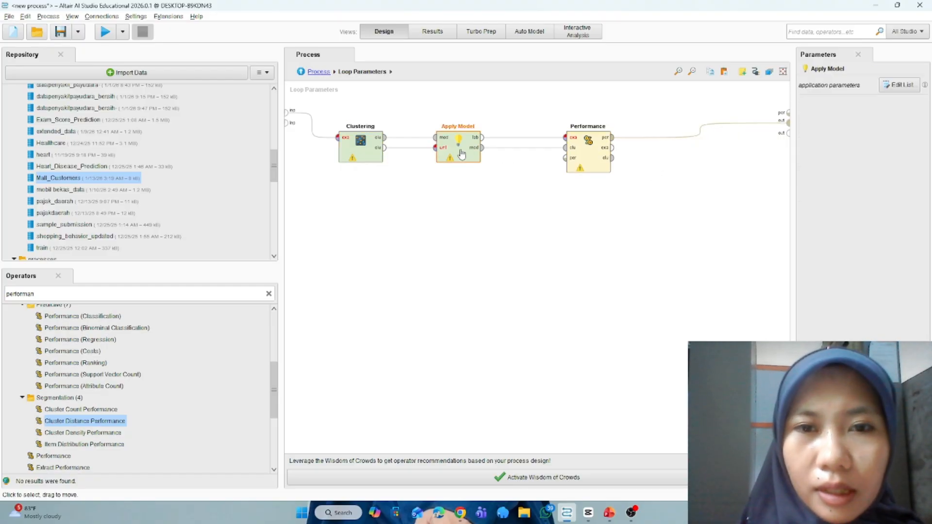
# - Run the process and move the Clustering operator up, level with the subprocess input port
pyautogui.click(103, 36)
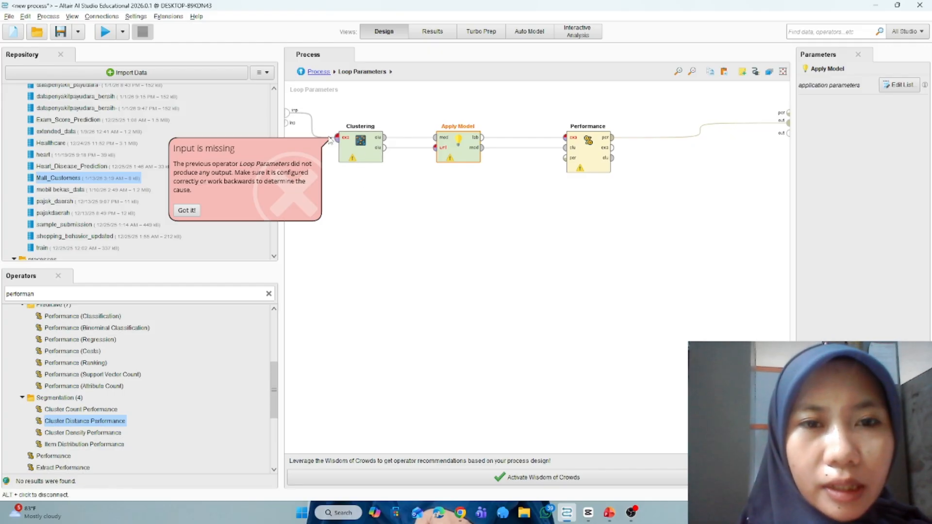
pyautogui.moveTo(356, 148); pyautogui.dragTo(365, 130)
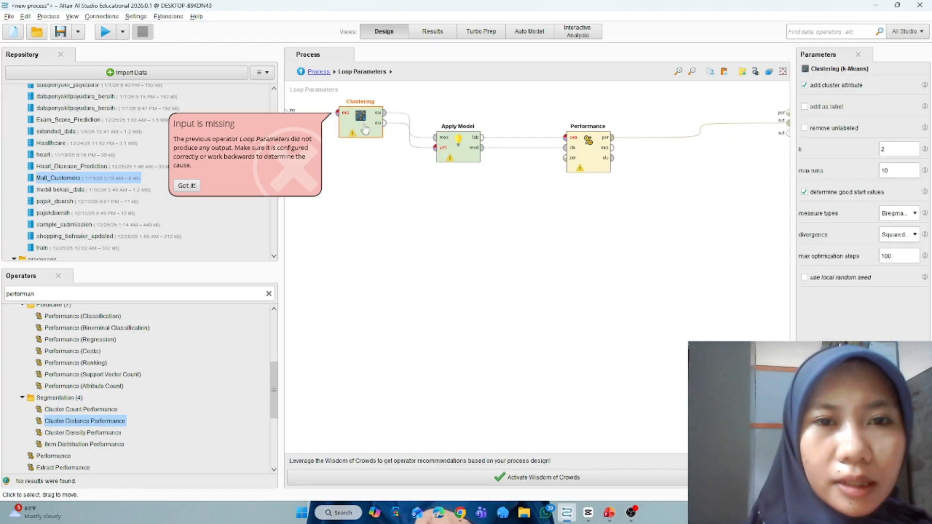
# - In the main process, add Clustering's add as label parameter to the selected parameters of Loop Parameters and confirm the settings
pyautogui.click(318, 73)
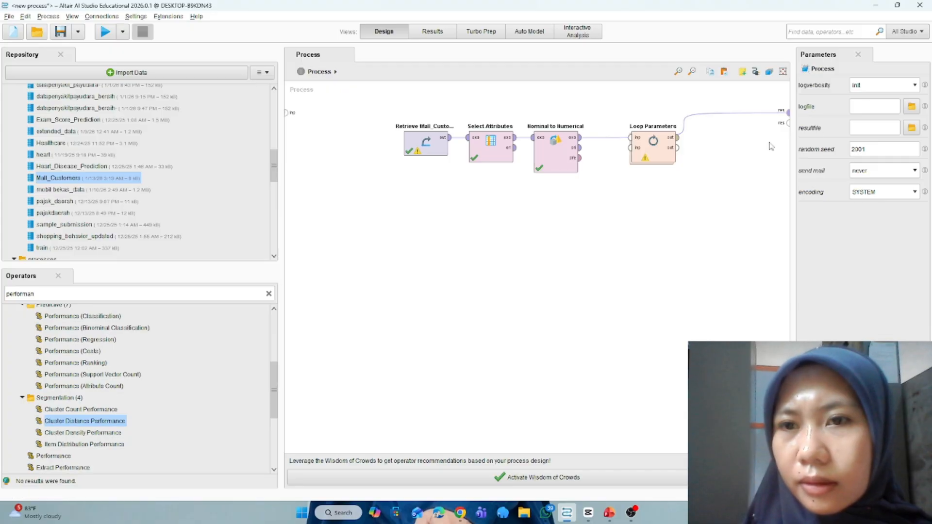
pyautogui.click(658, 152)
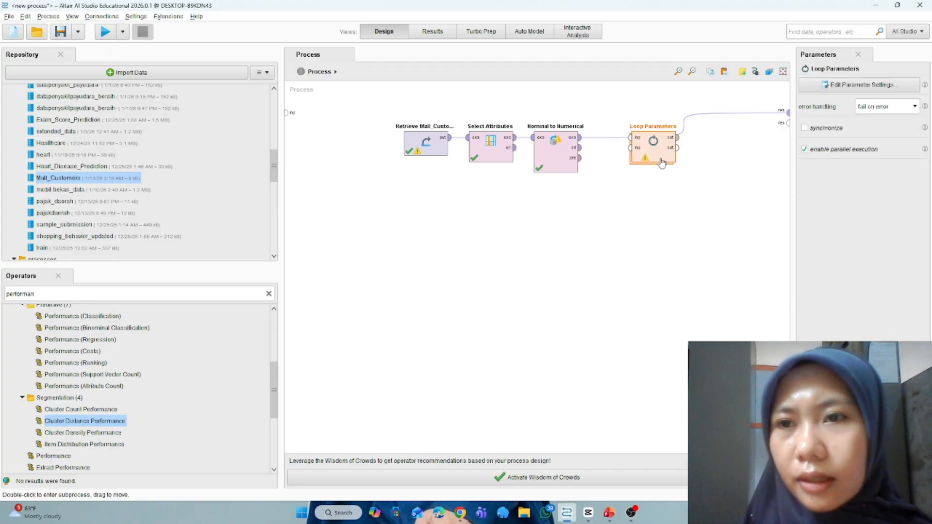
pyautogui.click(838, 84)
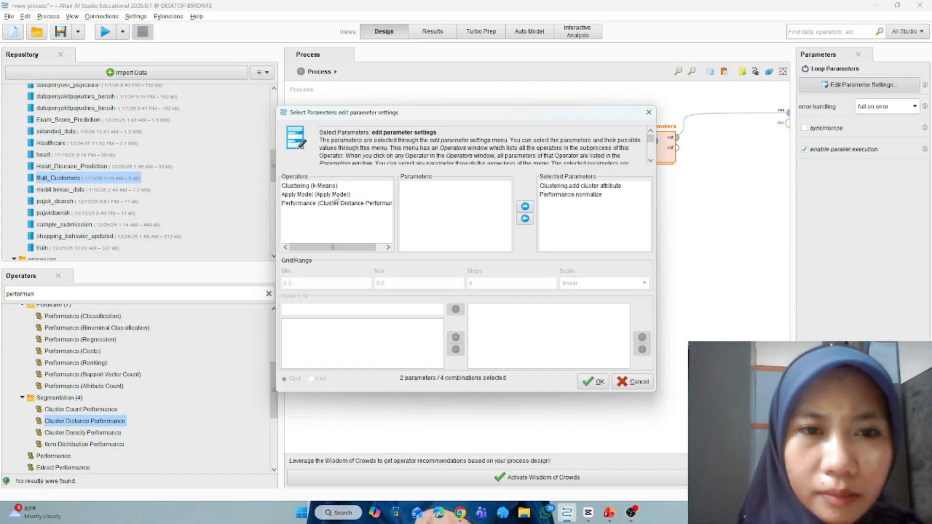
pyautogui.click(329, 187)
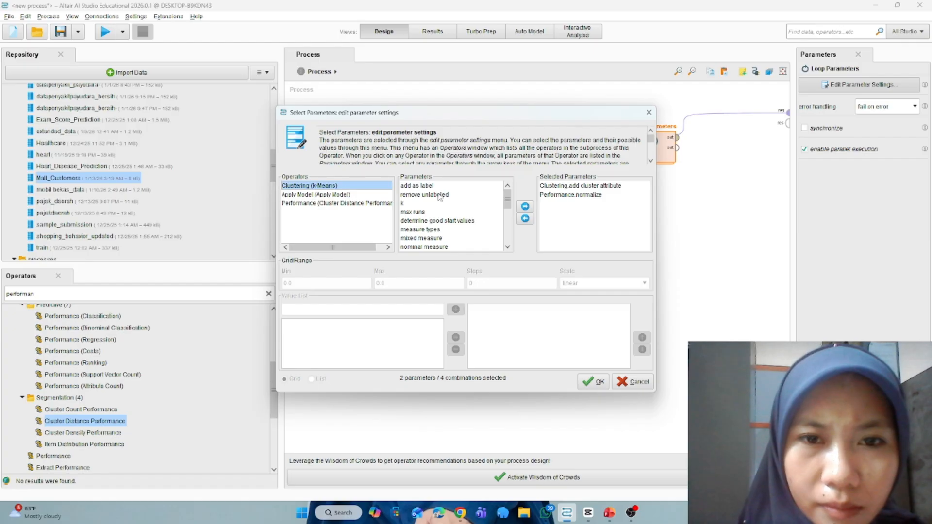
pyautogui.click(425, 186)
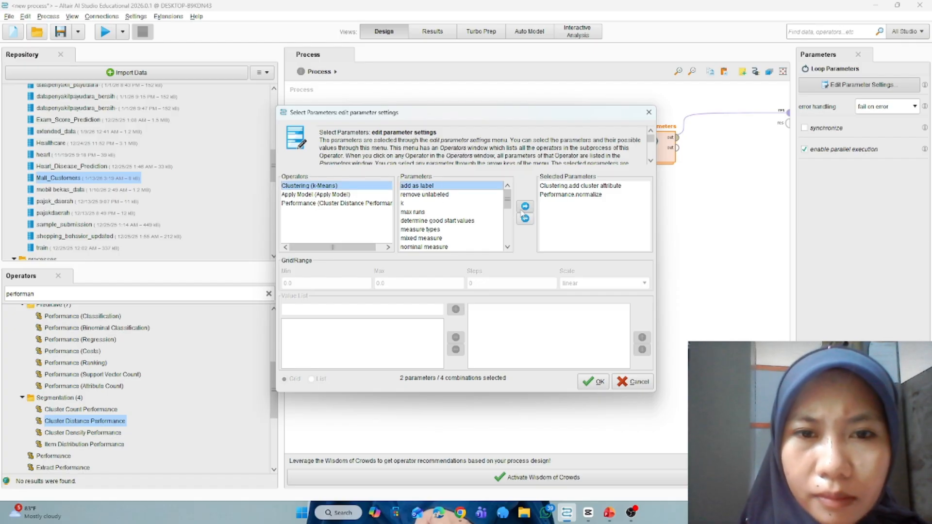
pyautogui.click(525, 206)
pyautogui.click(593, 381)
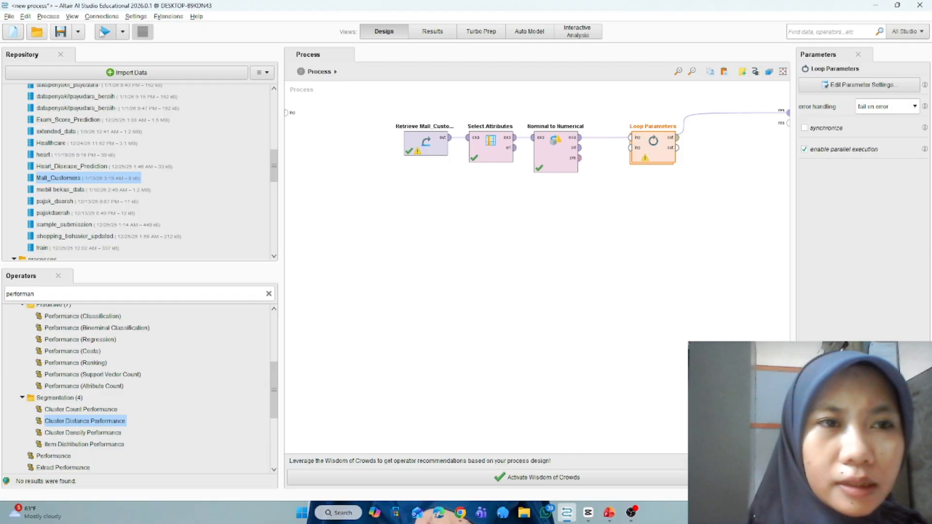
# - Run the process, move the Apply Model operator up level with Clustering, and dismiss the missing-input error
pyautogui.click(103, 32)
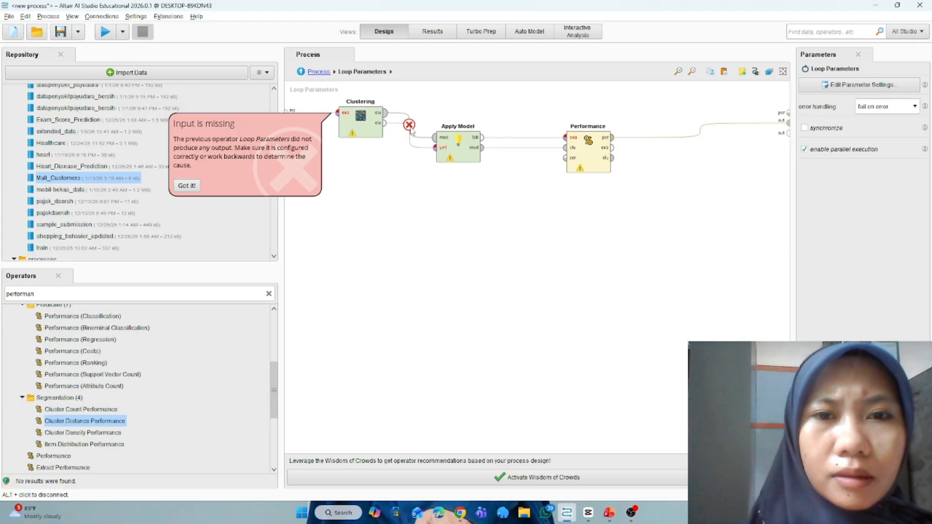
pyautogui.moveTo(461, 148); pyautogui.dragTo(462, 123)
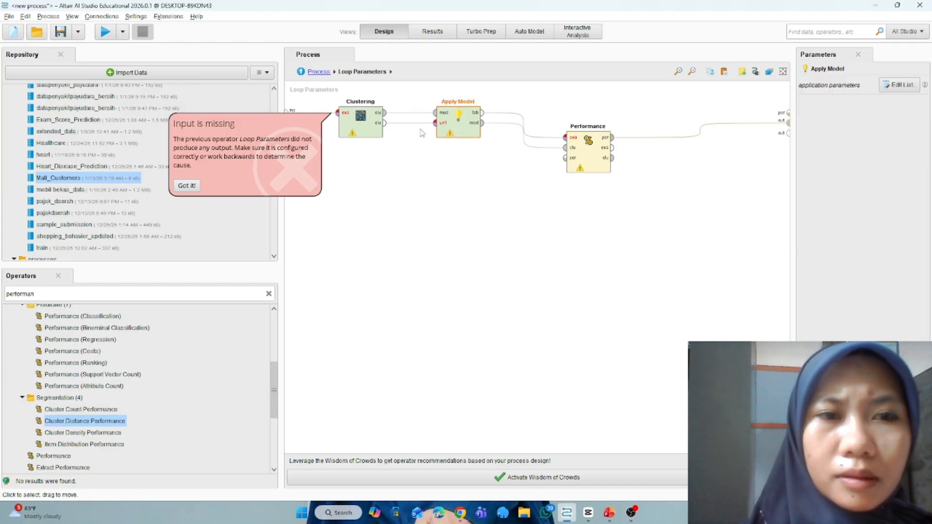
pyautogui.click(187, 186)
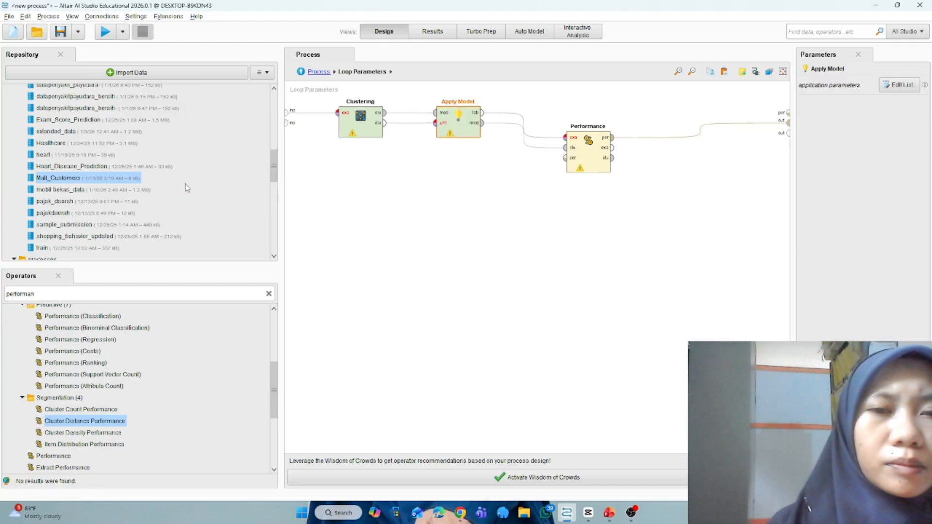
# - Review Clustering's divergence options, Performance's parameters and Apply Model's application parameters list without changing them
pyautogui.click(375, 135)
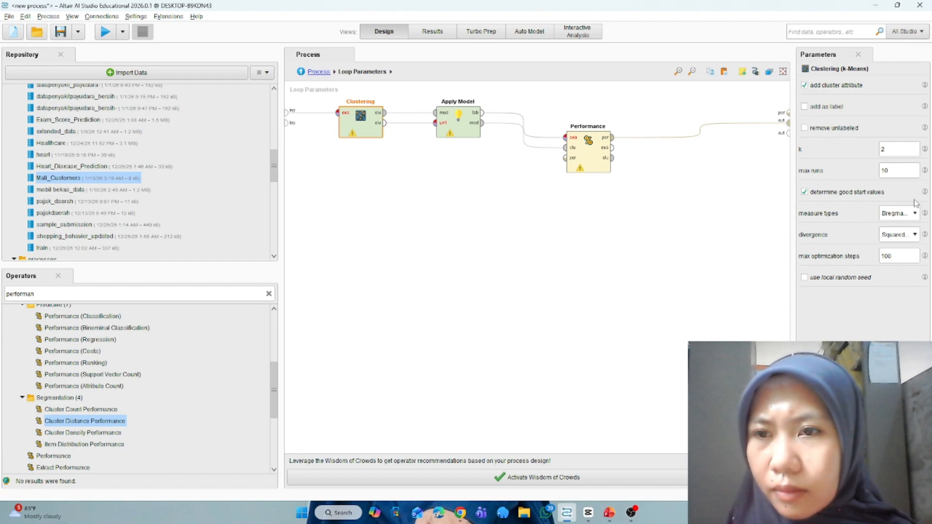
pyautogui.click(909, 233)
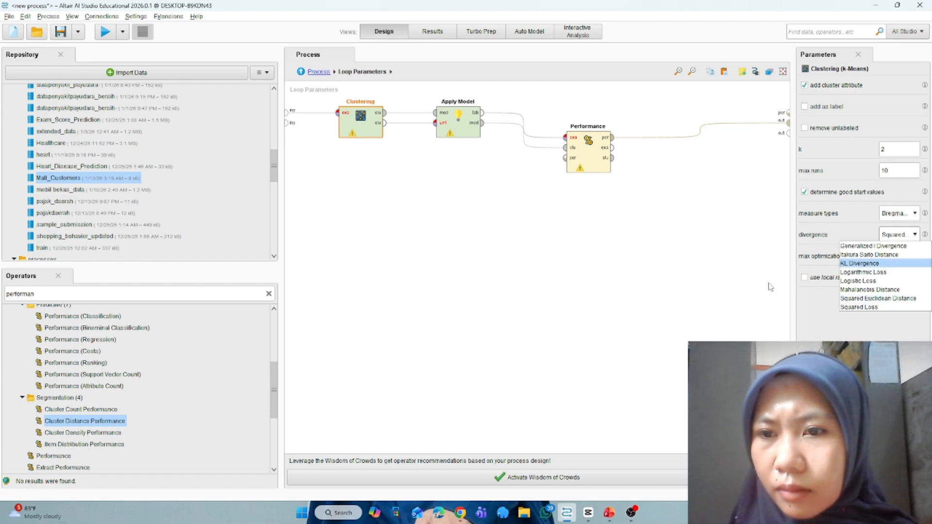
pyautogui.click(709, 295)
pyautogui.click(588, 150)
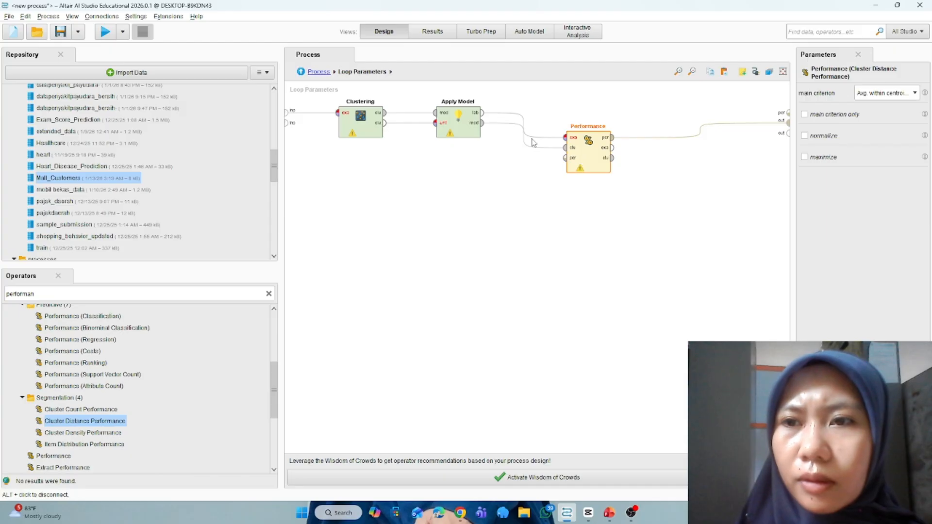
pyautogui.click(453, 113)
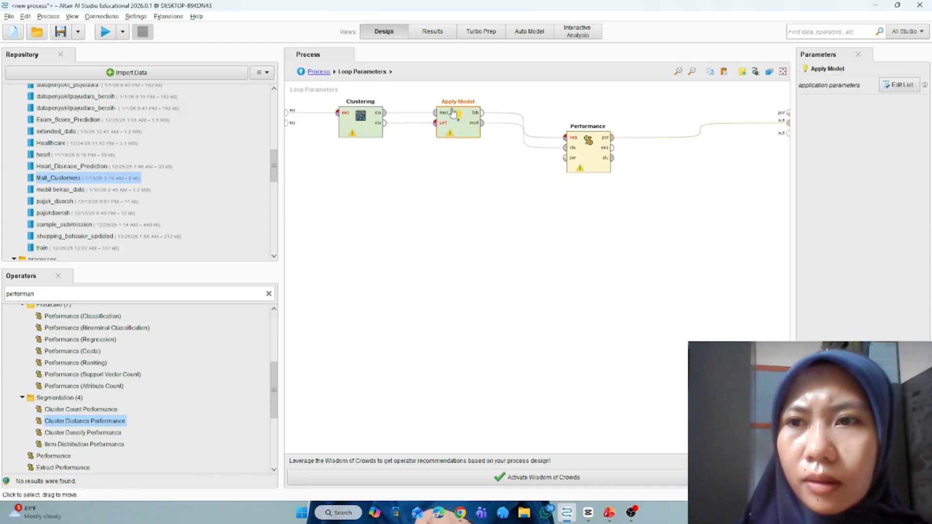
pyautogui.click(897, 87)
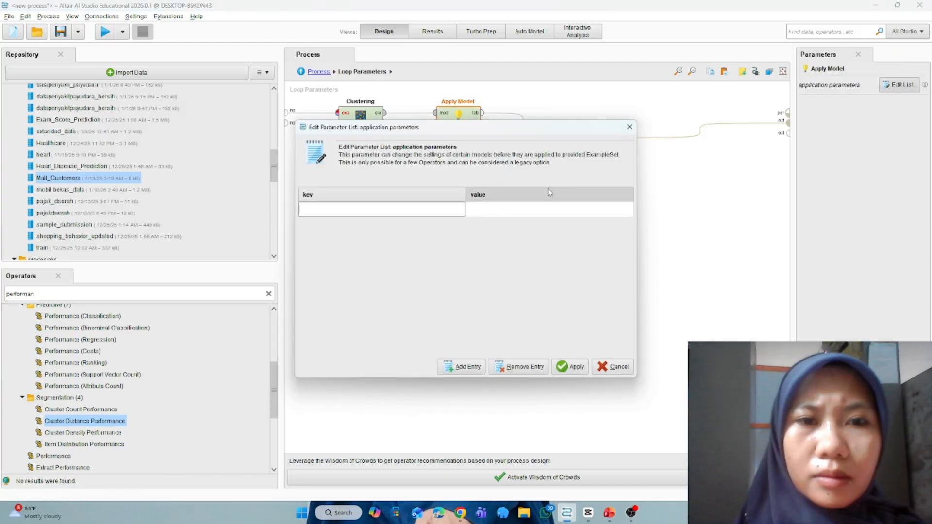
pyautogui.click(629, 127)
# - Check the main criterion options of Performance, keeping Avg. within centroid distance, and inspect the warning on the Clustering operator
pyautogui.click(600, 140)
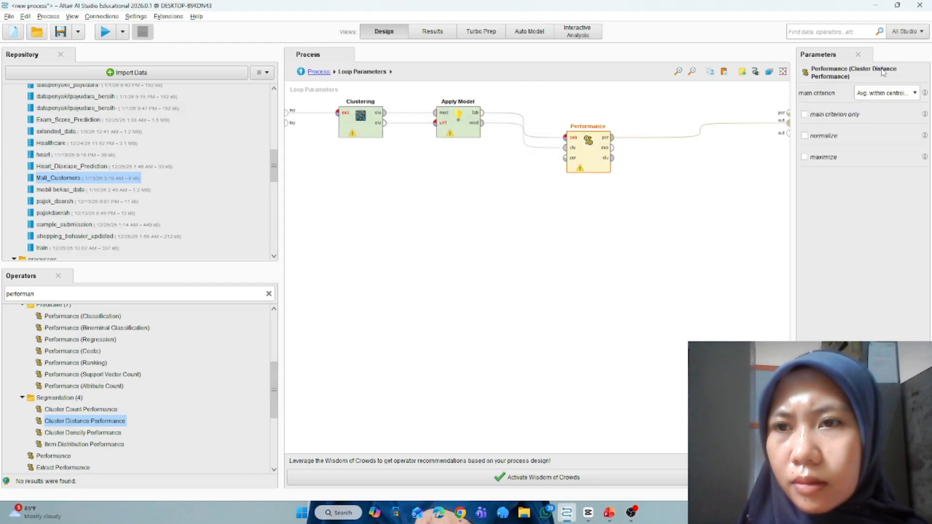
pyautogui.click(891, 93)
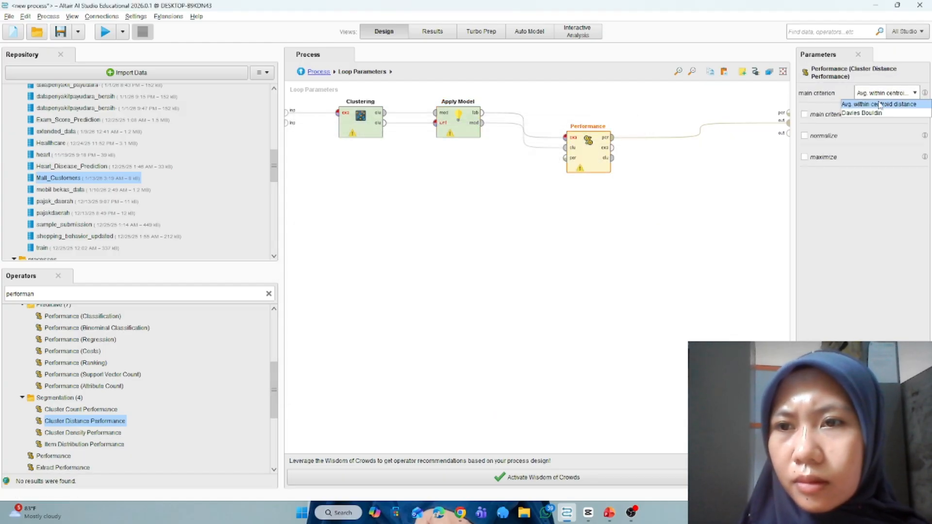
pyautogui.click(880, 105)
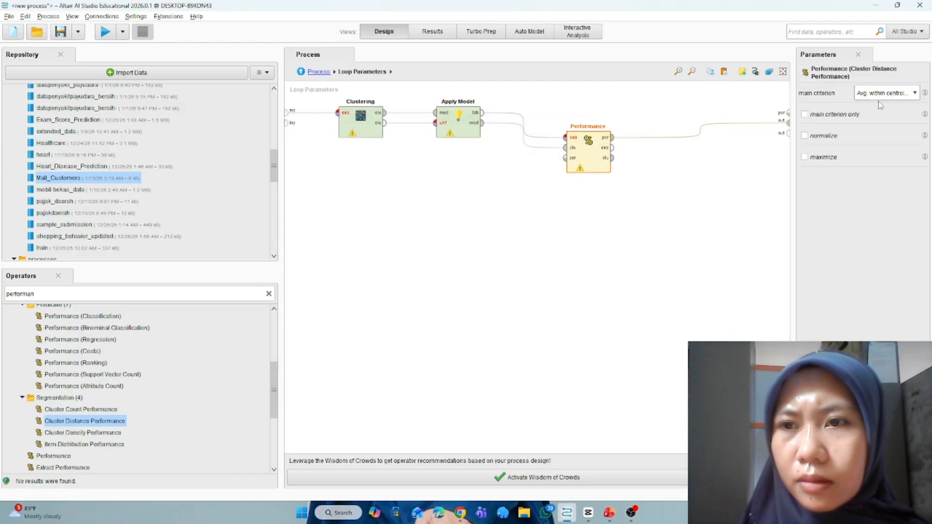
pyautogui.click(365, 130)
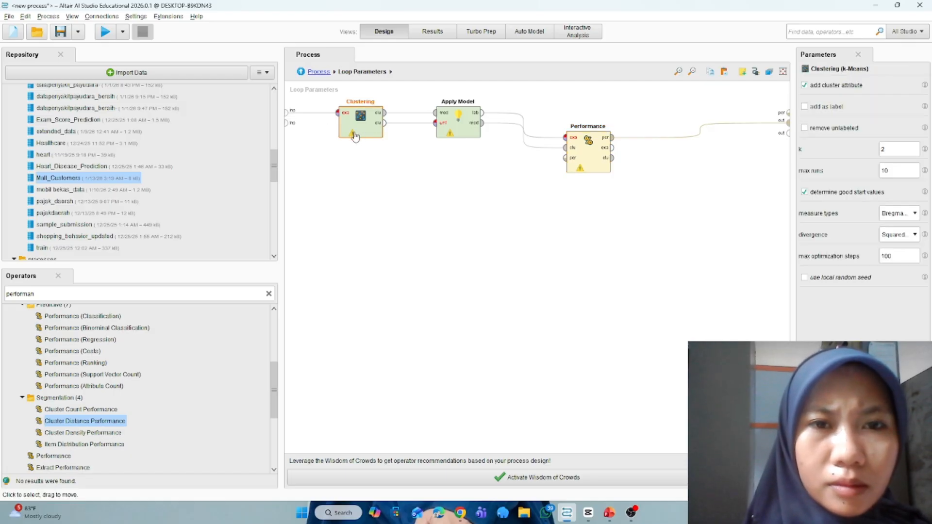
pyautogui.click(354, 134)
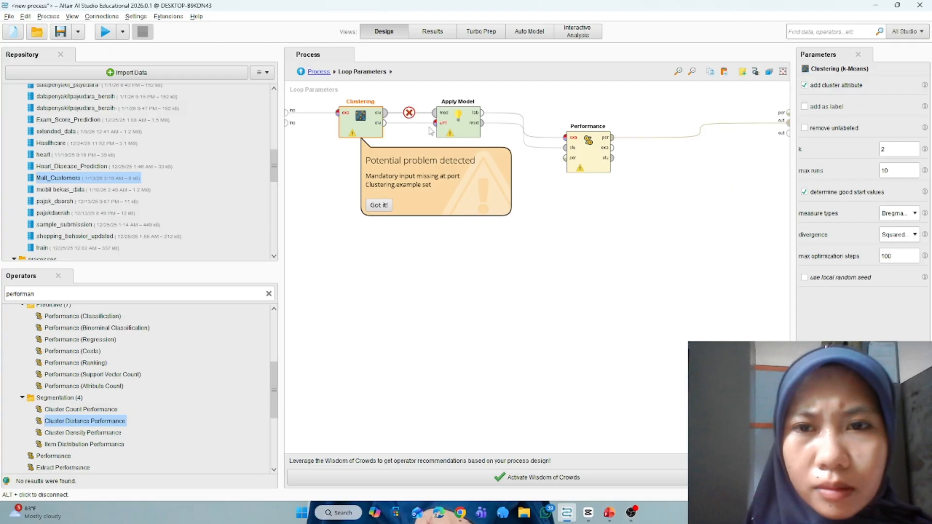
# - Move the Performance operator up level with Apply Model and run the process again
pyautogui.moveTo(591, 162); pyautogui.dragTo(590, 137)
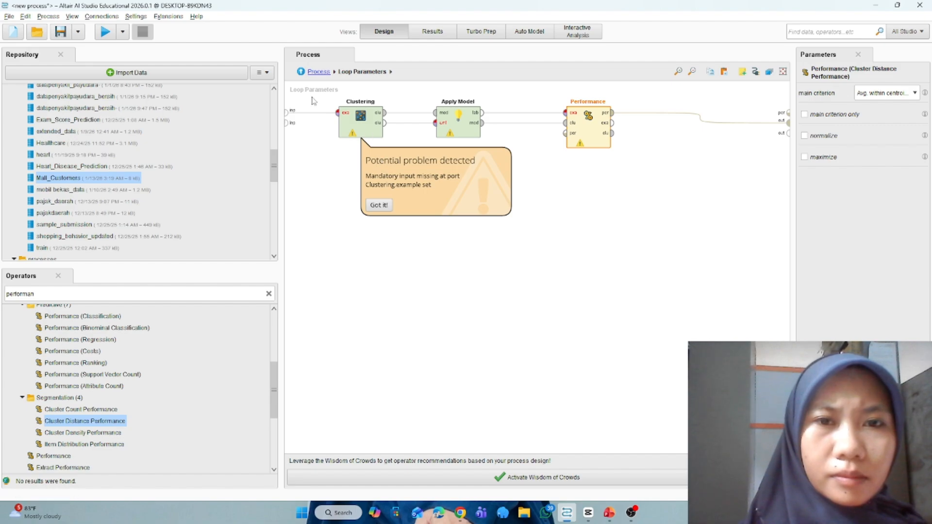
pyautogui.click(104, 32)
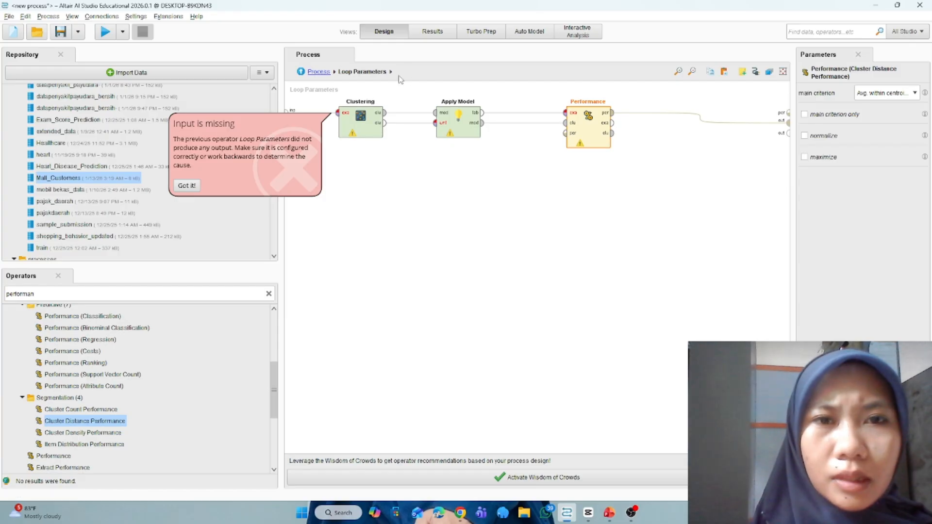
# - In the main process, lower Loop Parameters and replace the direct result link by wiring Nominal to Numerical through Loop Parameters to the result port
pyautogui.click(316, 73)
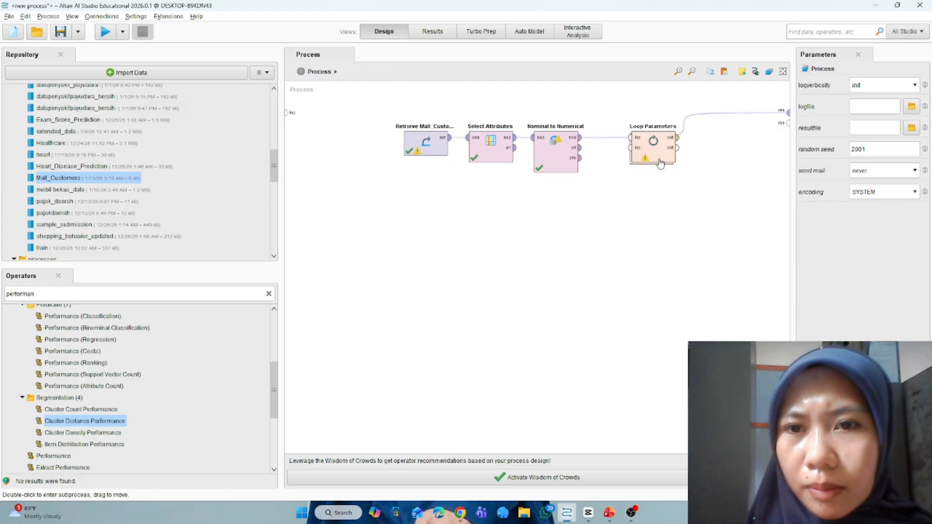
pyautogui.moveTo(658, 155); pyautogui.dragTo(668, 208)
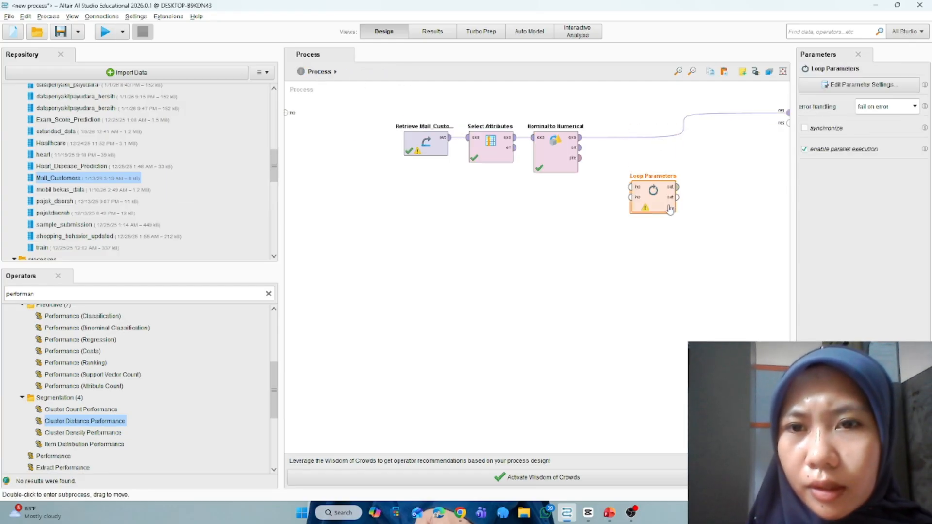
pyautogui.keyDown('alt'); pyautogui.click(683, 125); pyautogui.keyUp('alt')
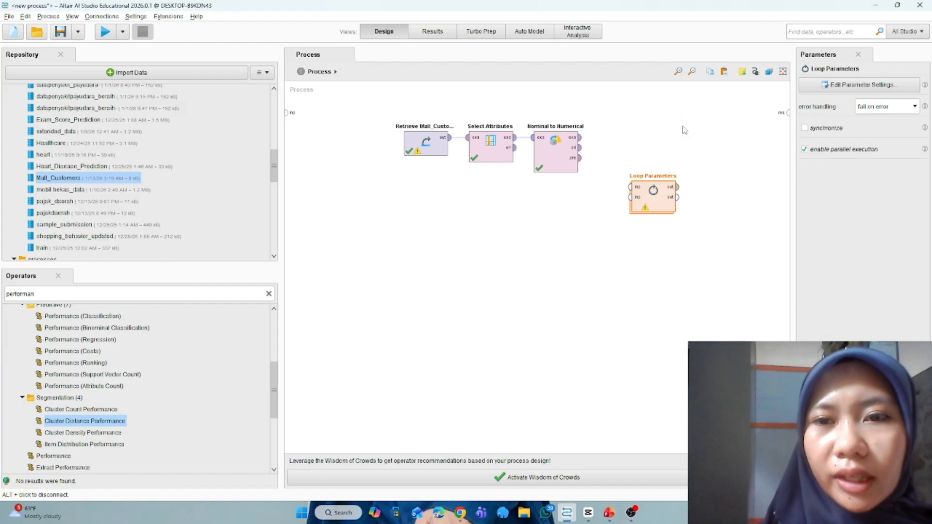
pyautogui.click(580, 138)
pyautogui.click(630, 187)
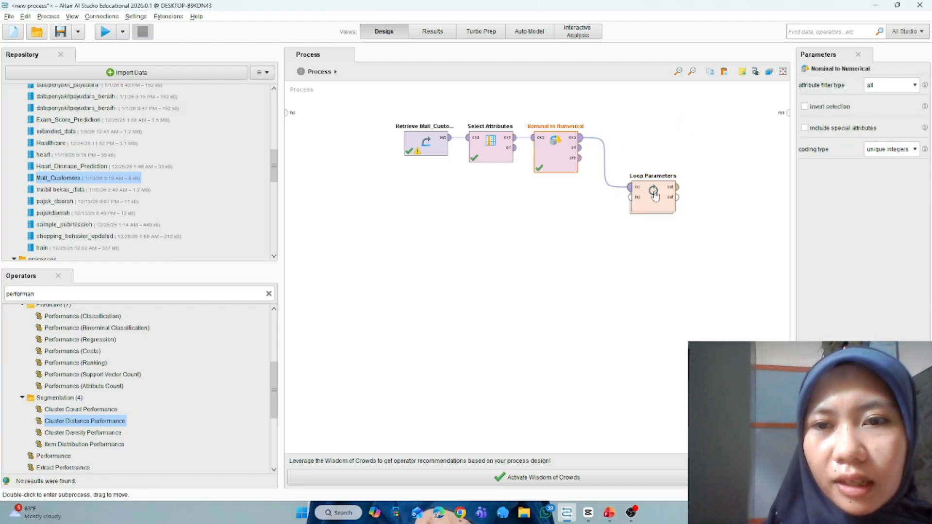
pyautogui.click(678, 187)
pyautogui.click(787, 112)
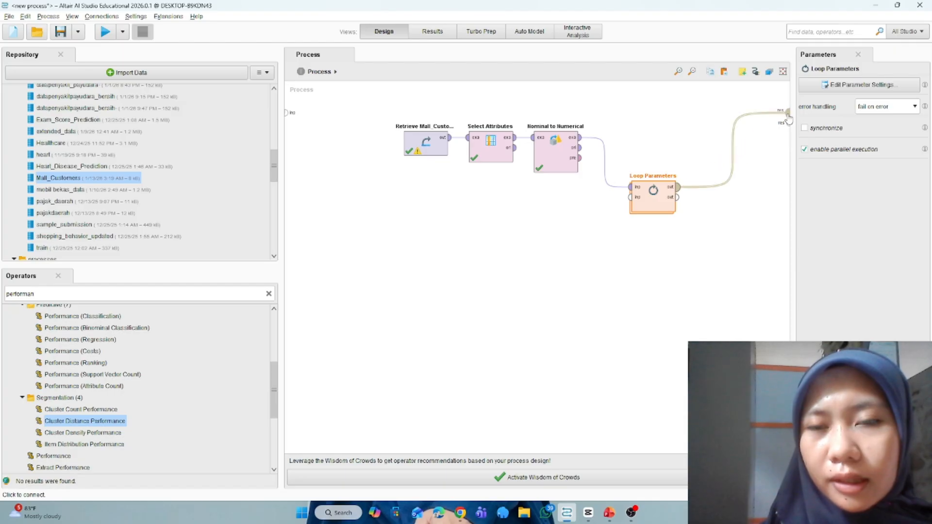
# - Run the process and examine the first three performance vectors of the resulting collection, including the second one's description
pyautogui.click(105, 32)
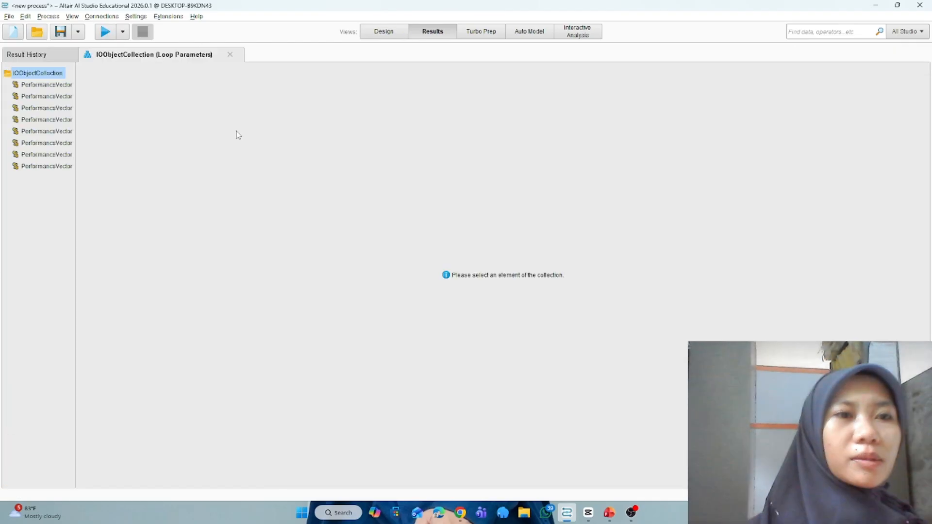
pyautogui.click(54, 87)
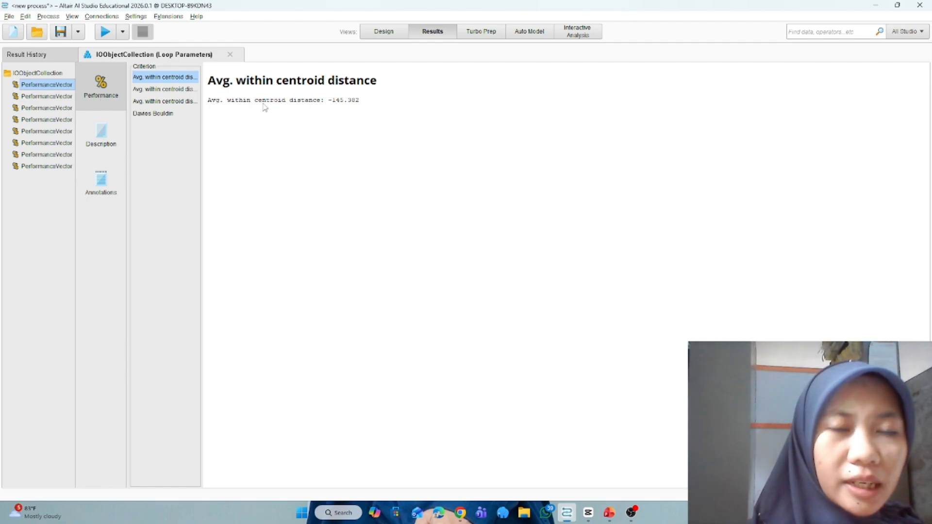
pyautogui.click(39, 99)
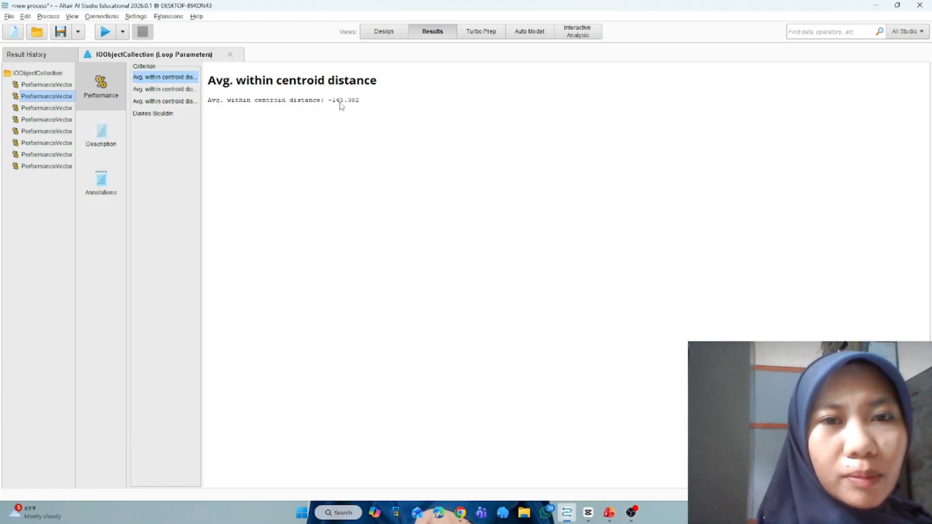
pyautogui.click(101, 133)
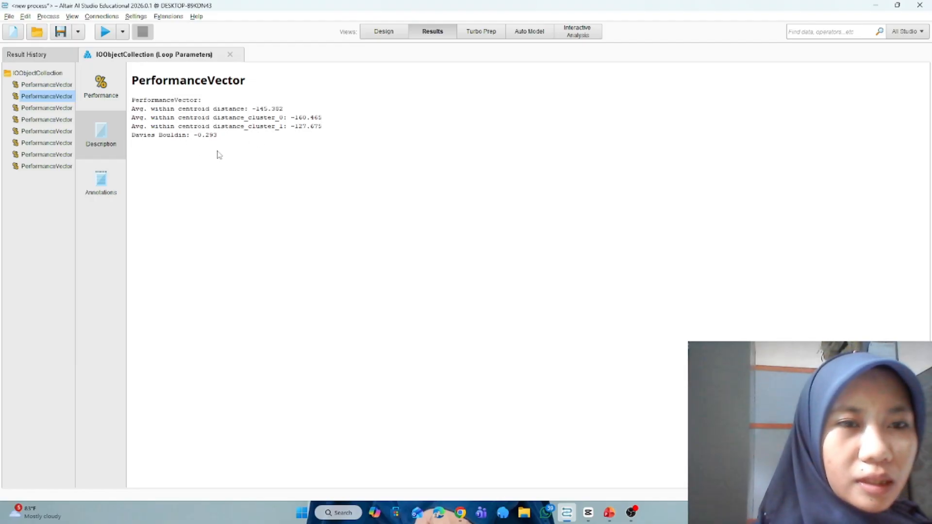
pyautogui.click(28, 112)
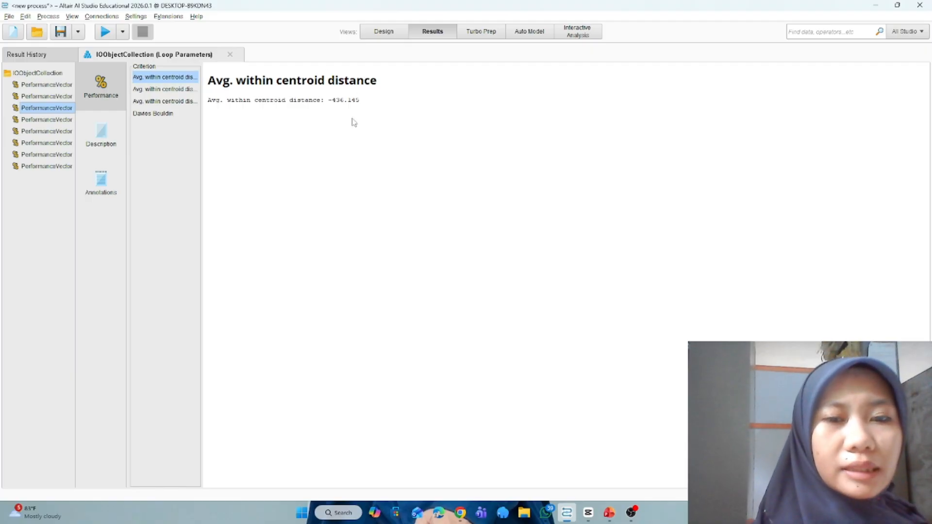
# - Return to the design inside the Loop Parameters subprocess and check Performance's main criterion options, keeping Avg. within centroid distance
pyautogui.click(391, 34)
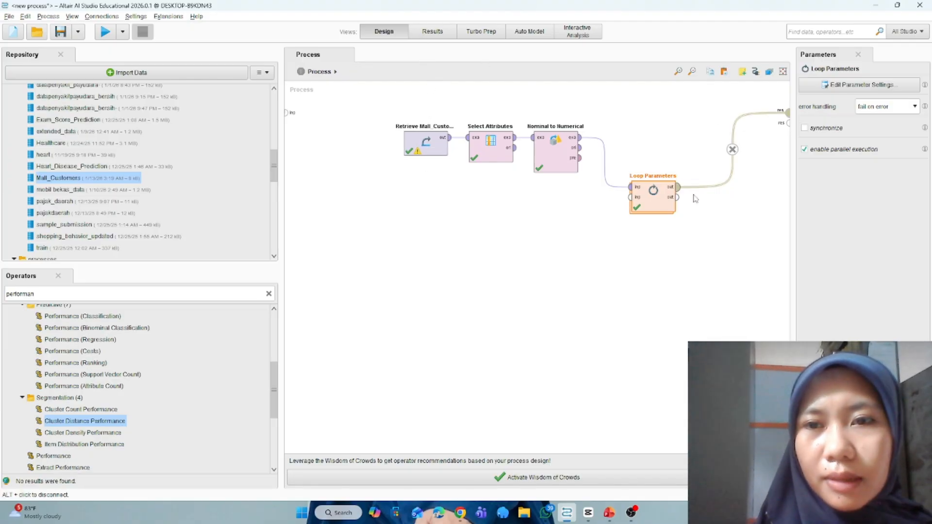
pyautogui.doubleClick(651, 210)
pyautogui.click(598, 142)
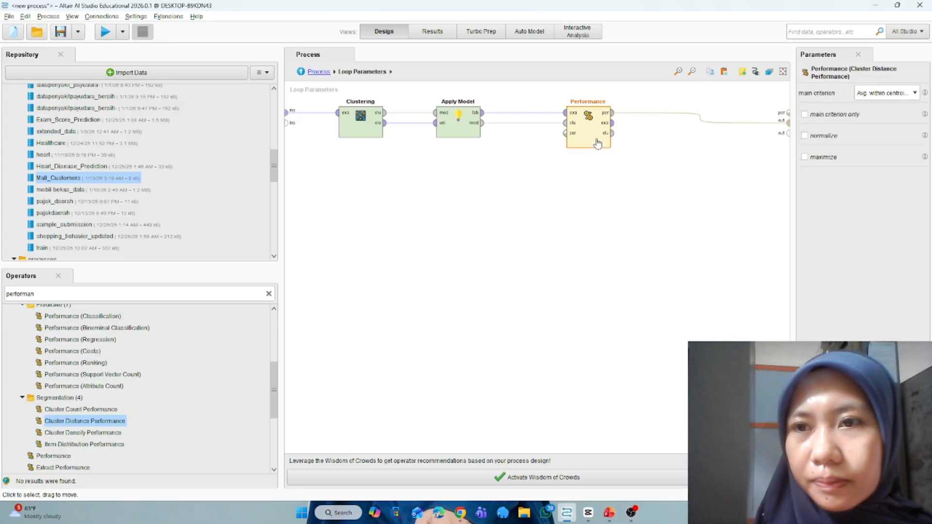
pyautogui.click(898, 94)
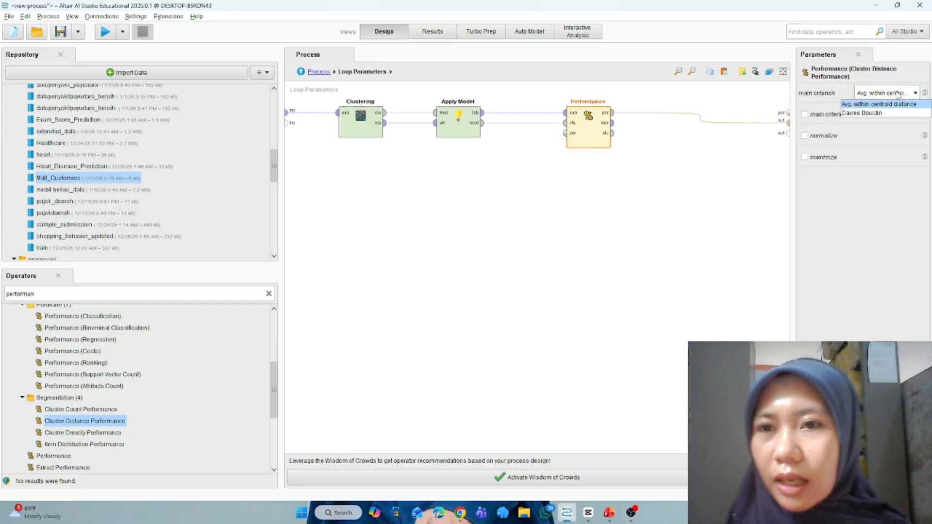
pyautogui.click(872, 106)
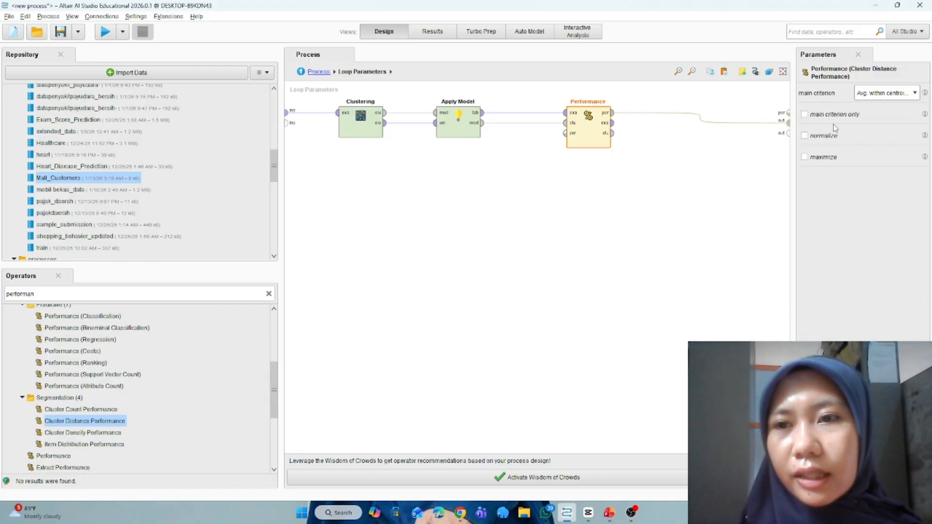
# - Enable normalize for the Performance operator, run the process and inspect the first performance vector
pyautogui.click(805, 136)
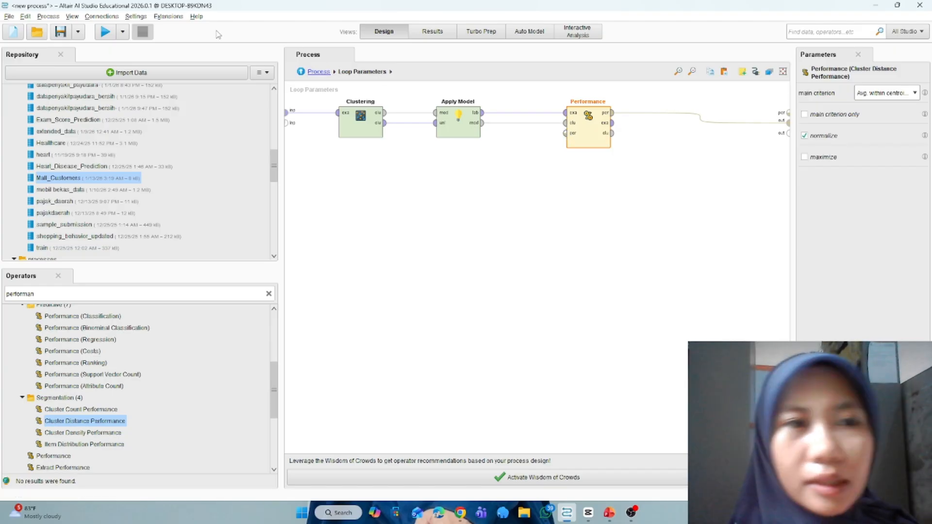
pyautogui.click(103, 33)
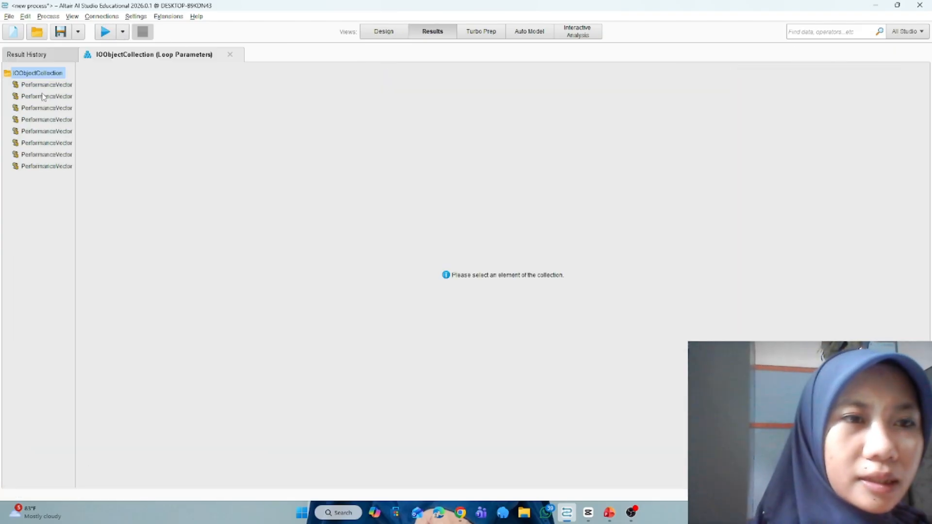
pyautogui.click(21, 86)
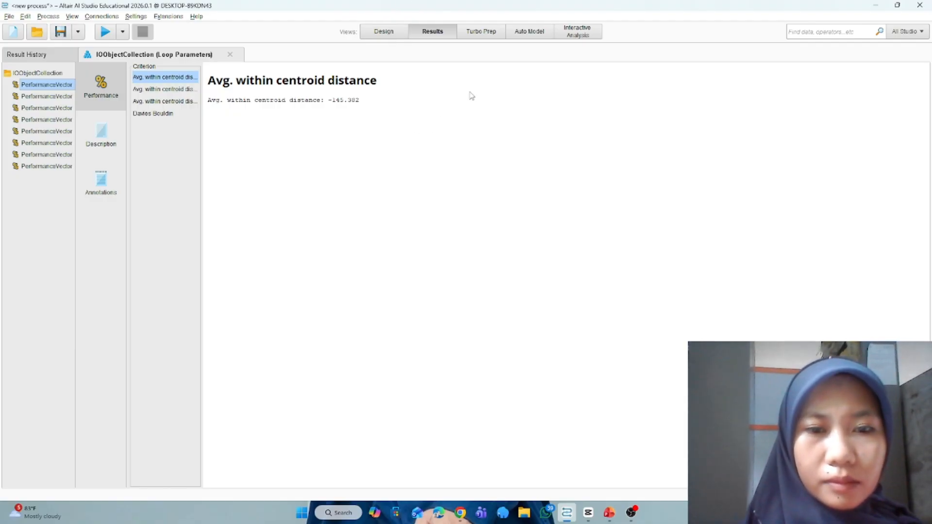
# - Return to the design, turn off Performance's normalize option and try maximize, leaving it cleared
pyautogui.click(383, 31)
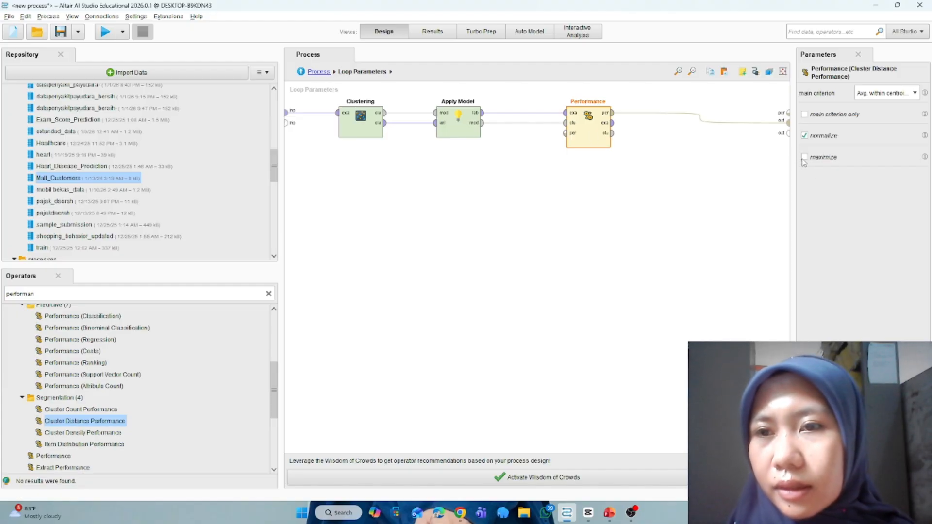
pyautogui.click(804, 135)
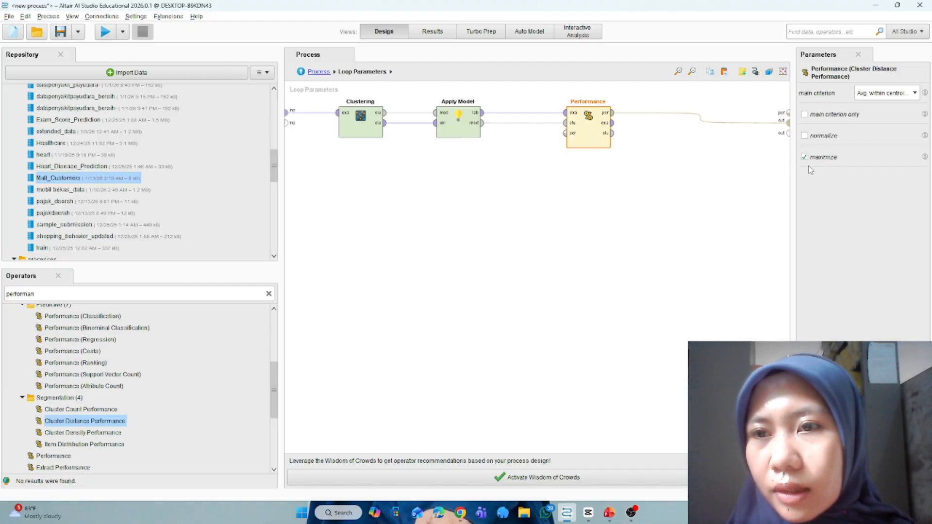
pyautogui.click(804, 157)
pyautogui.click(804, 158)
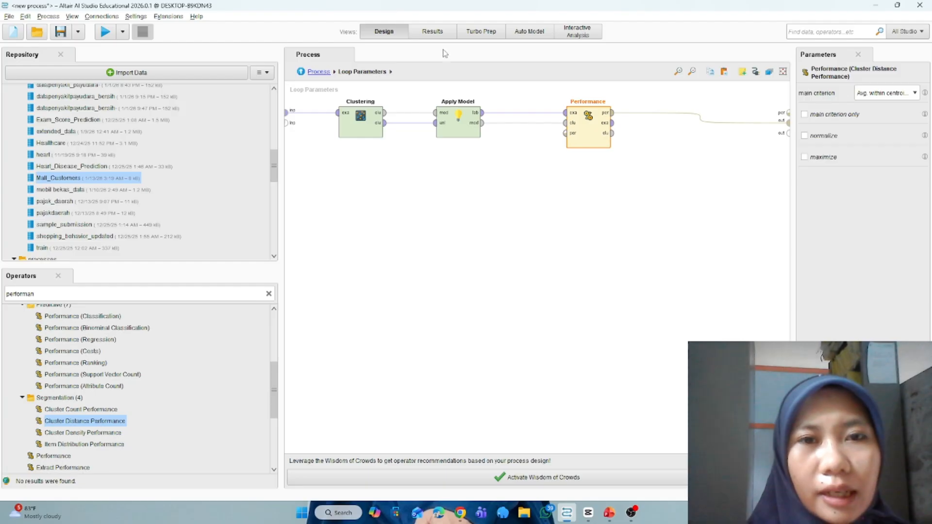
# - In the main process, set Select Attributes' attribute filter type to all attributes and run the process
pyautogui.click(429, 36)
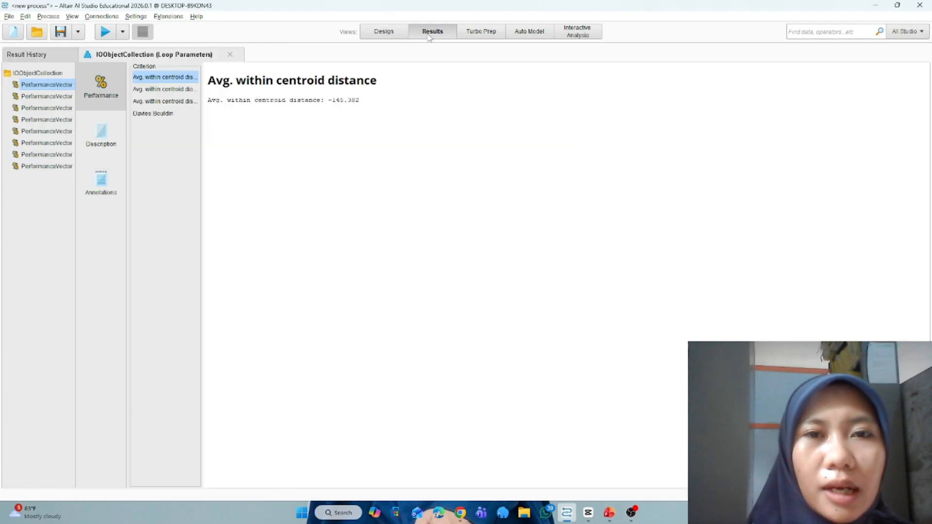
pyautogui.click(377, 37)
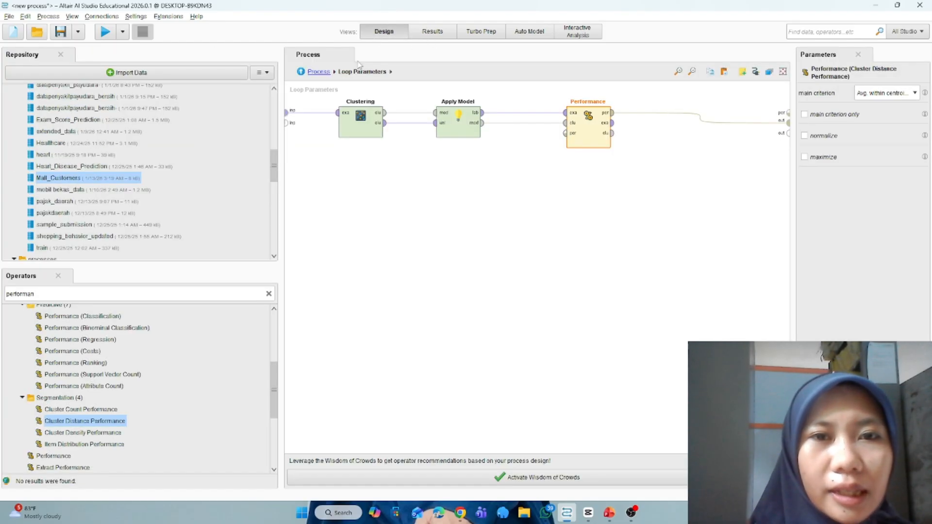
pyautogui.click(326, 73)
pyautogui.click(502, 150)
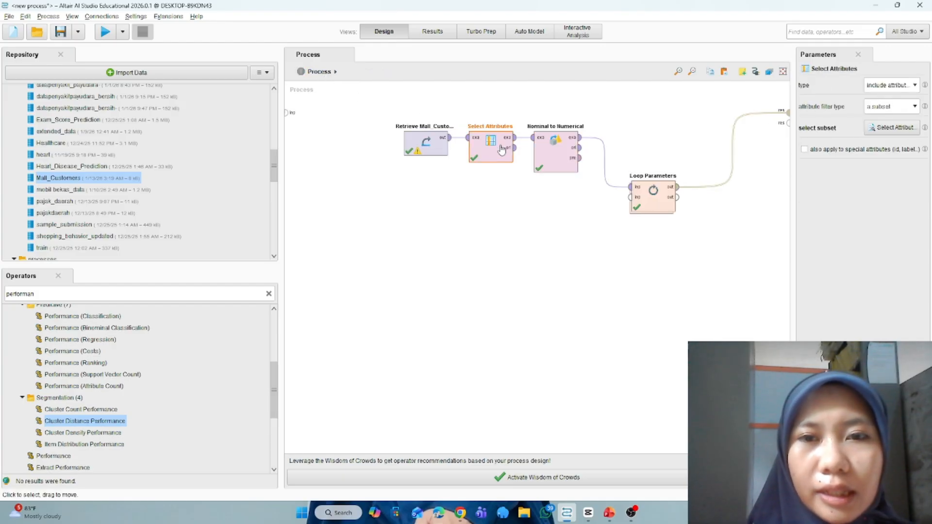
pyautogui.click(885, 107)
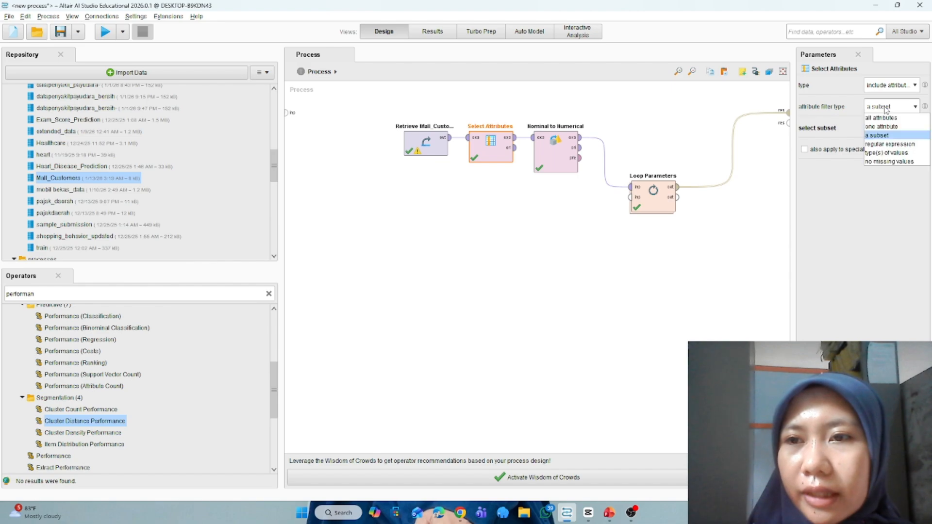
pyautogui.click(879, 118)
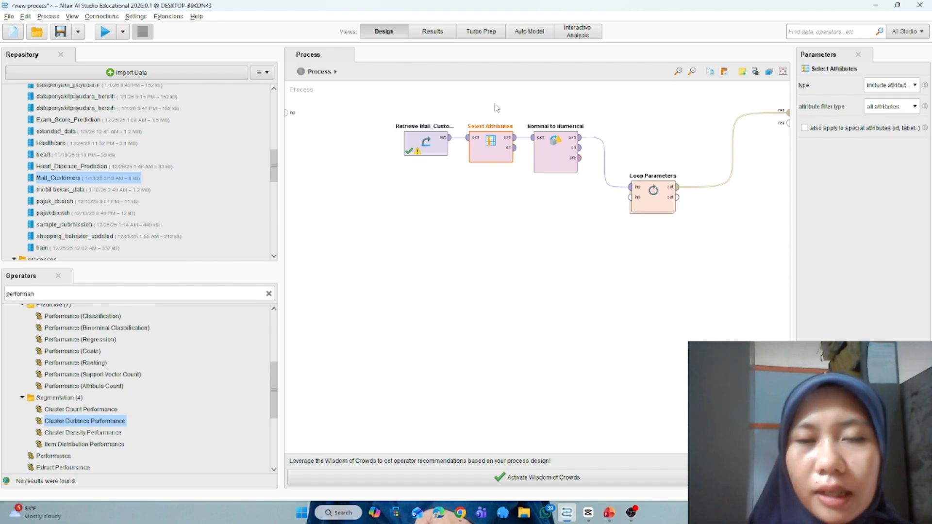
pyautogui.click(104, 32)
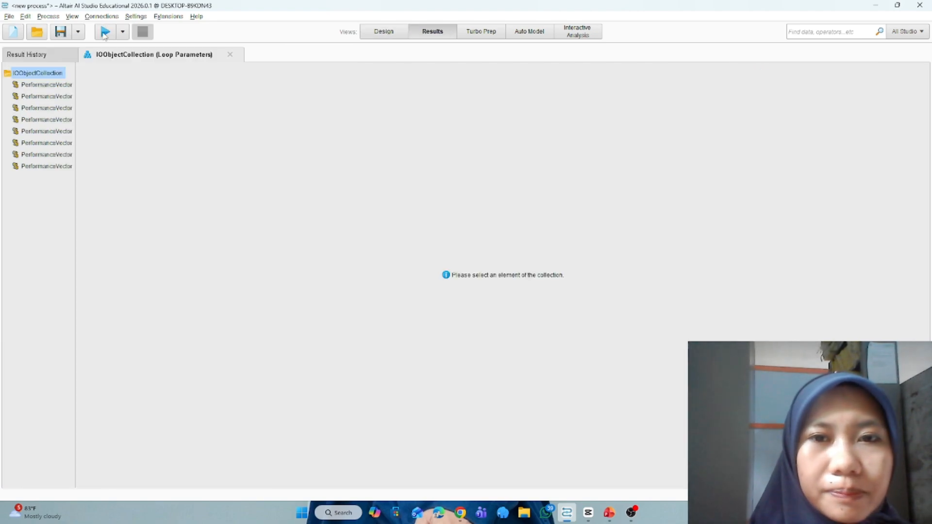
# - Return to the design and delete the Performance and Apply Model operators inside the Loop Parameters subprocess
pyautogui.click(382, 32)
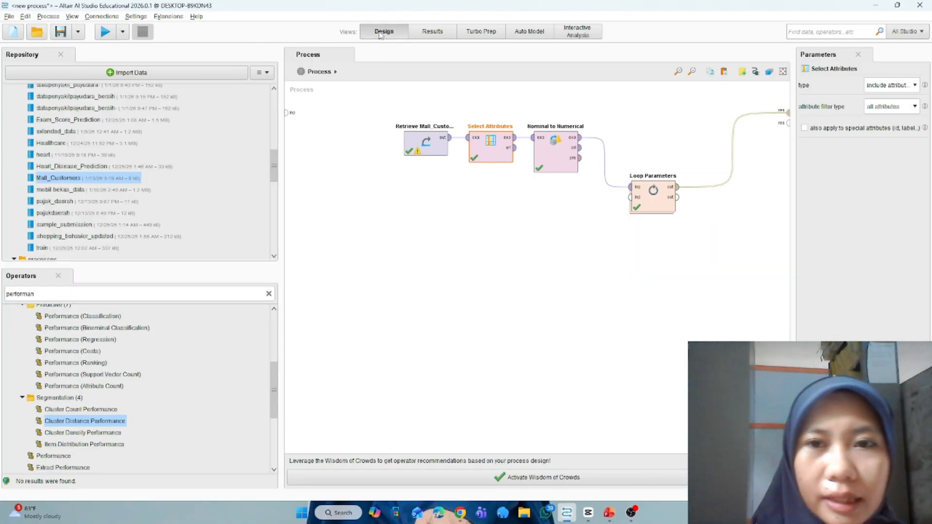
pyautogui.click(570, 161)
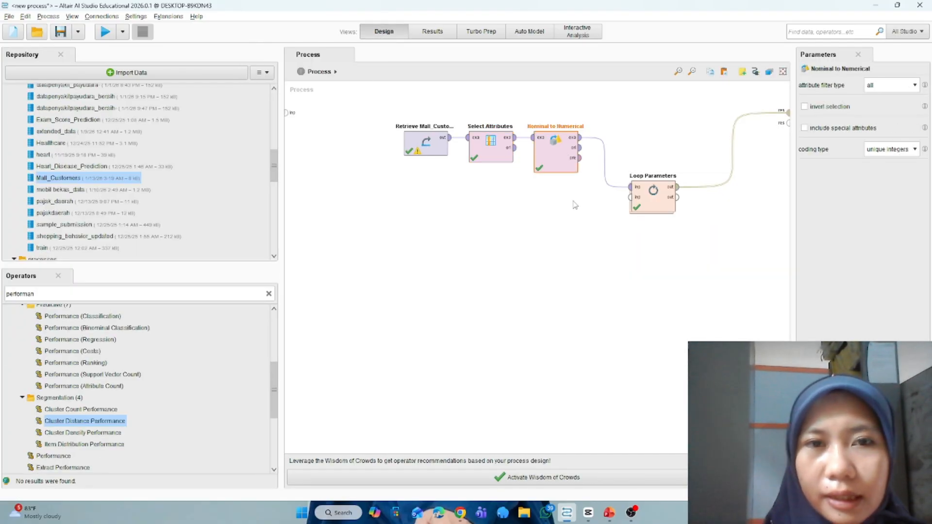
pyautogui.click(650, 204)
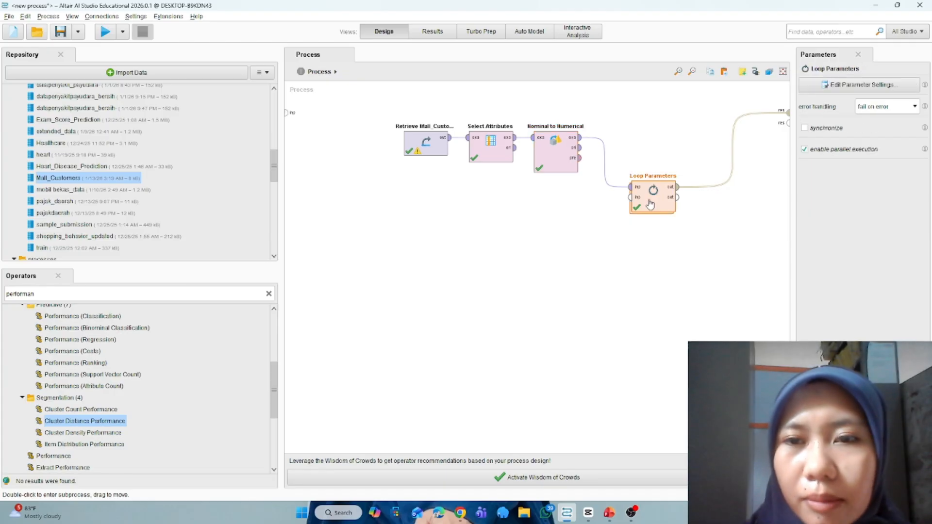
pyautogui.doubleClick(650, 204)
pyautogui.click(589, 128)
pyautogui.rightClick(588, 128)
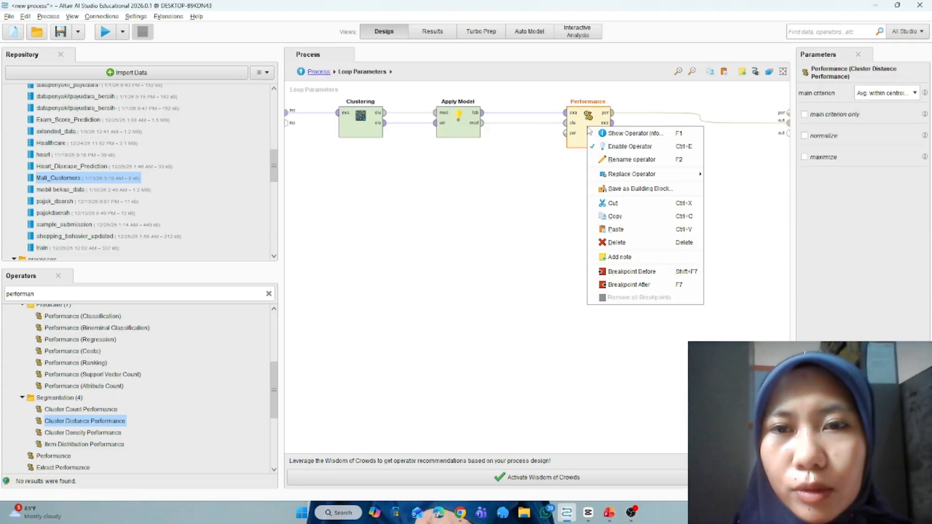
pyautogui.click(631, 242)
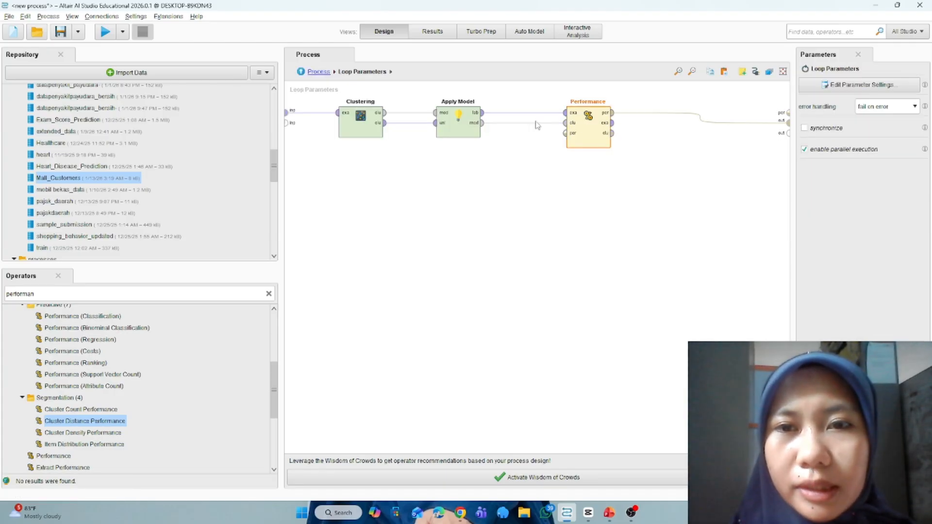
pyautogui.click(466, 118)
pyautogui.rightClick(466, 117)
pyautogui.click(508, 230)
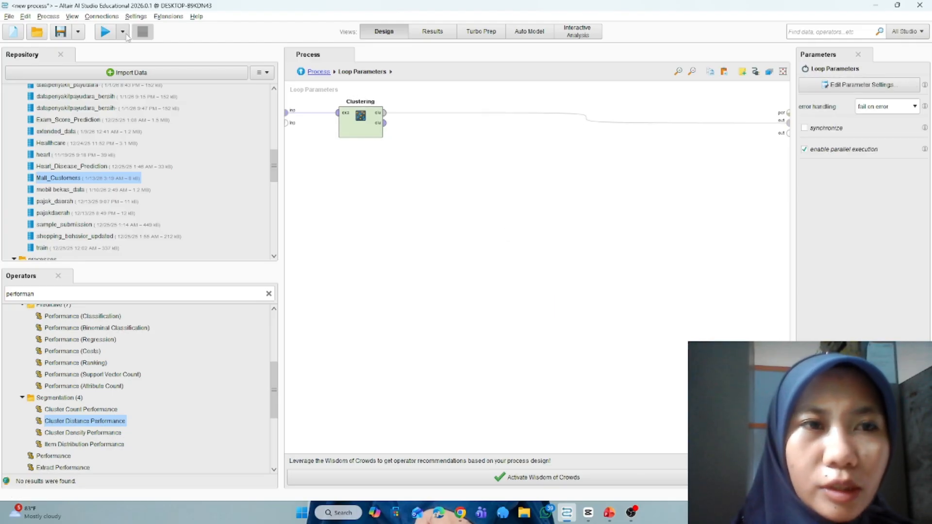
# - Run the process and set Loop Parameters to iterate over the add cluster attribute parameter of Clustering (k-Means)
pyautogui.click(105, 32)
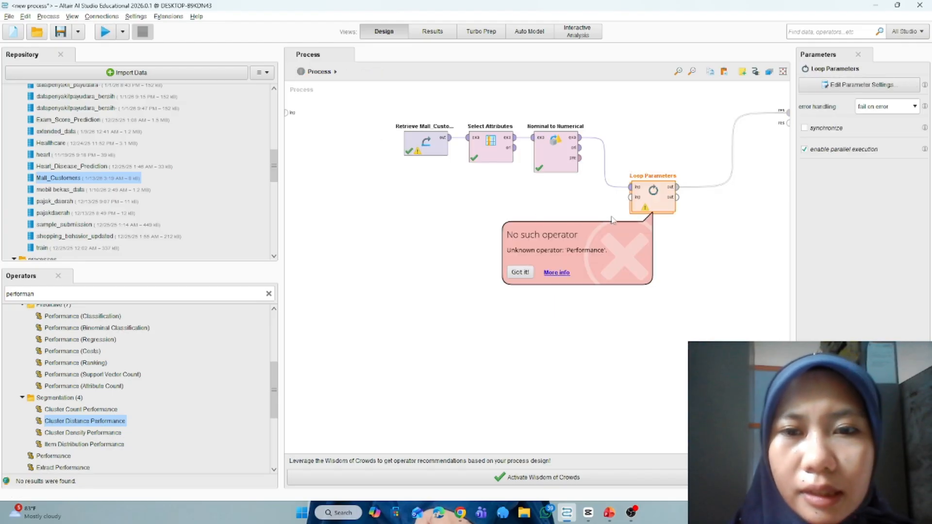
pyautogui.click(867, 84)
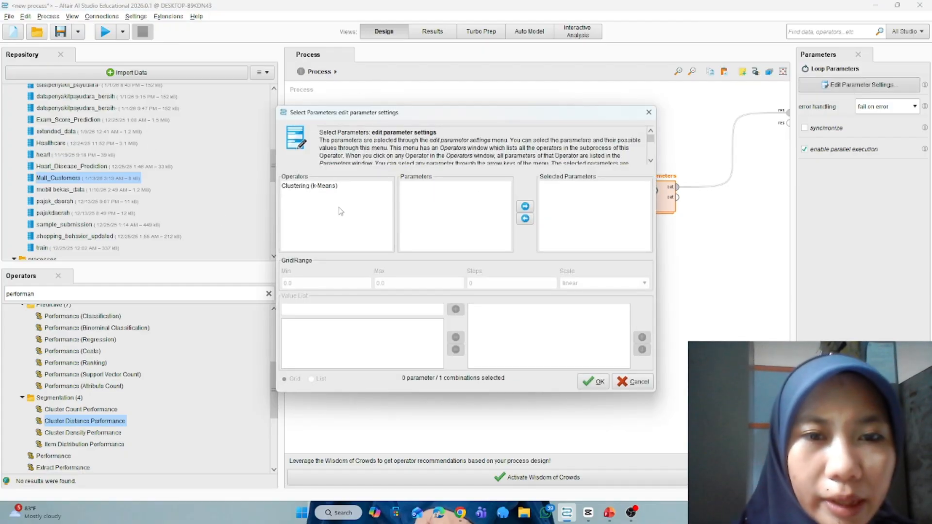
pyautogui.click(339, 186)
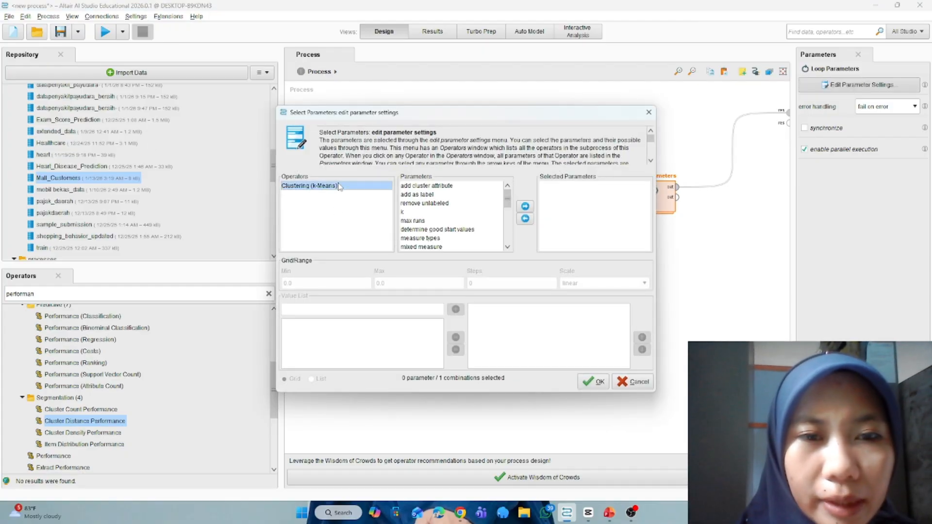
pyautogui.click(442, 186)
pyautogui.click(524, 207)
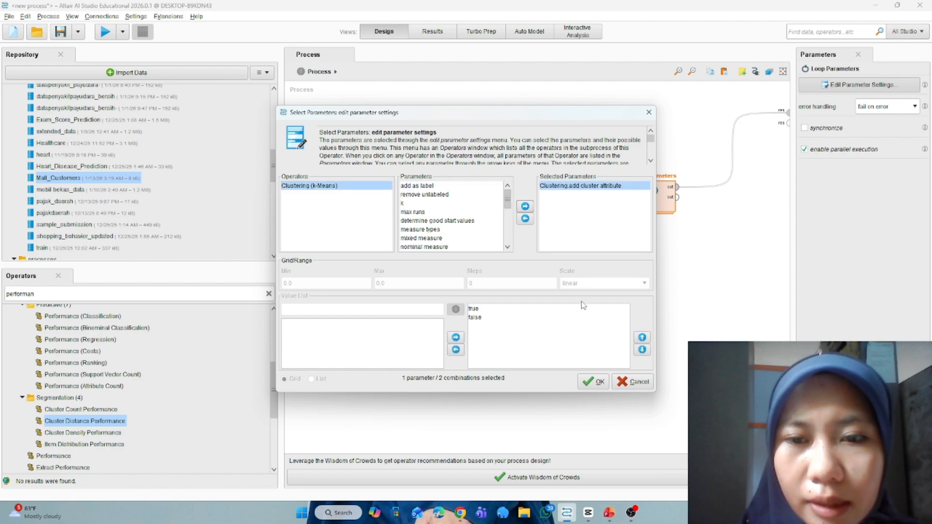
pyautogui.click(594, 381)
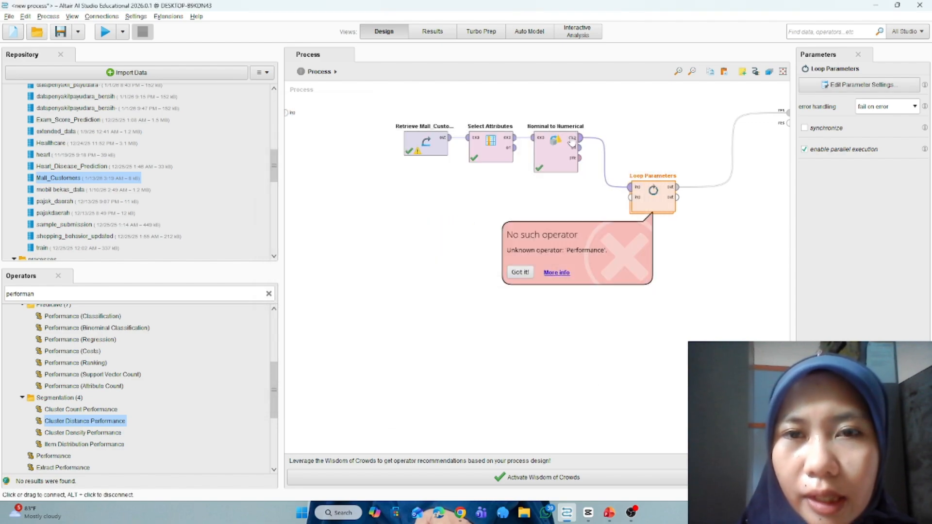
# - Inside Loop Parameters, set the k value of Clustering to 3 and run the process
pyautogui.doubleClick(660, 208)
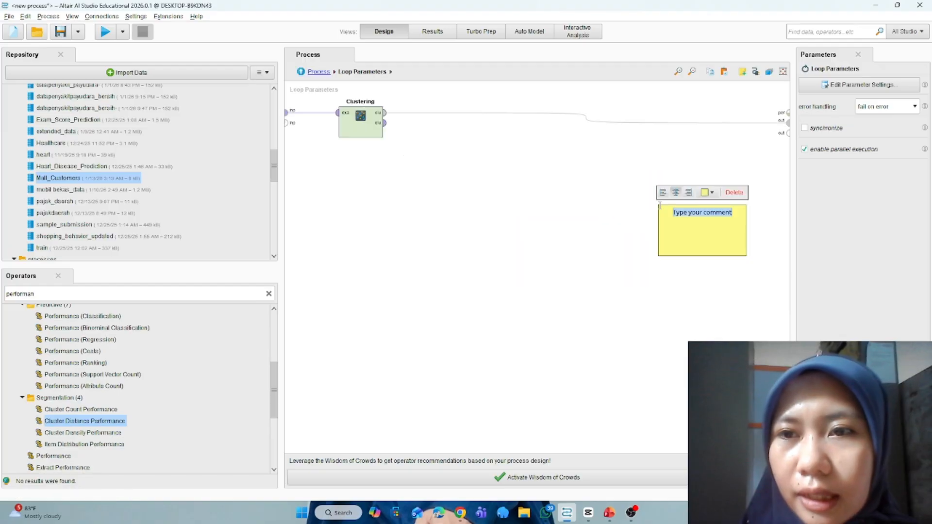
pyautogui.click(350, 130)
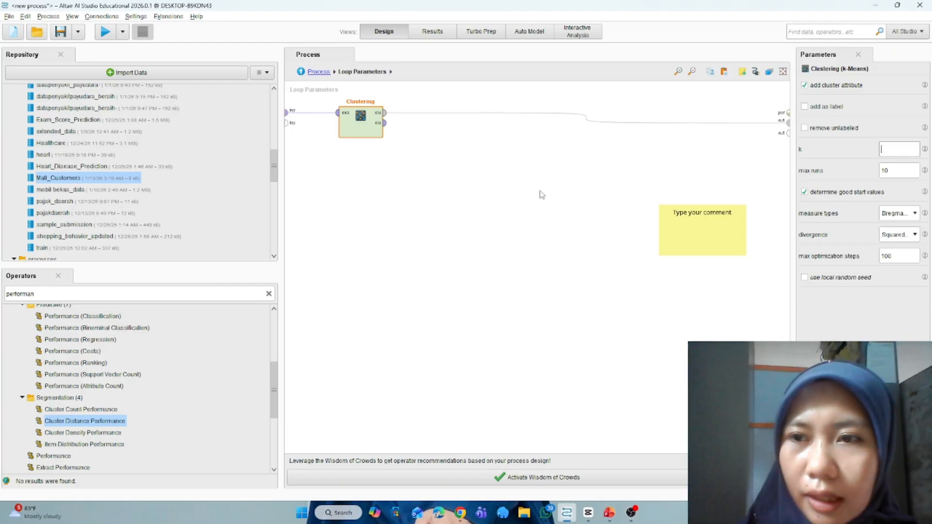
pyautogui.press('BackSpace')
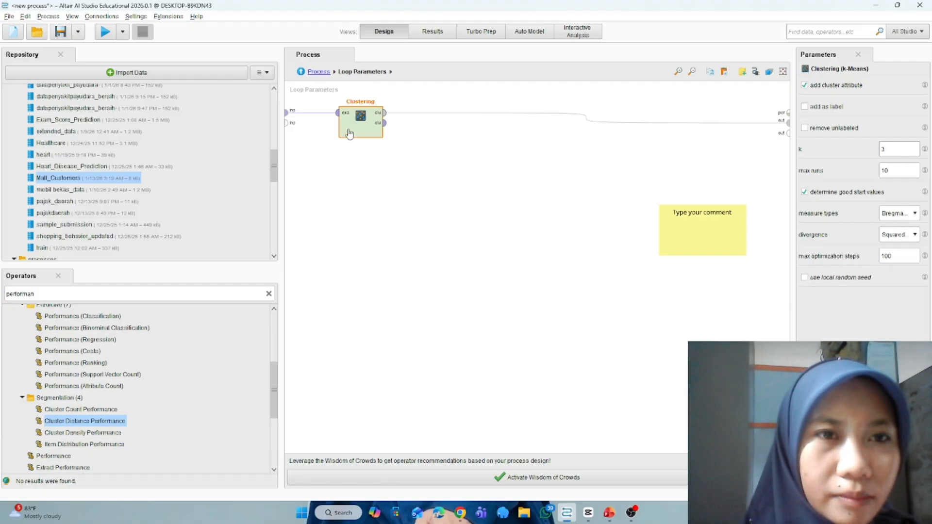
pyautogui.click(105, 34)
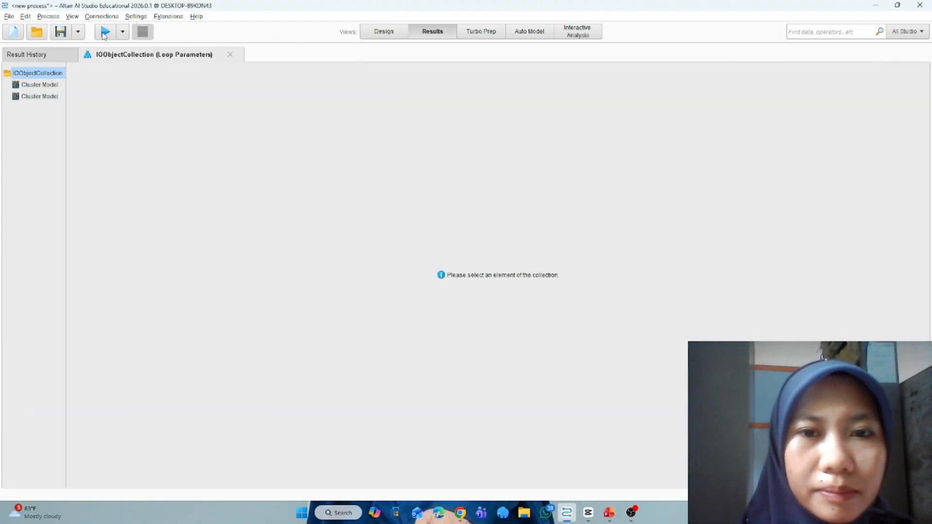
# - Examine the first cluster model's description and folder view, and the second model's description and graph
pyautogui.click(43, 88)
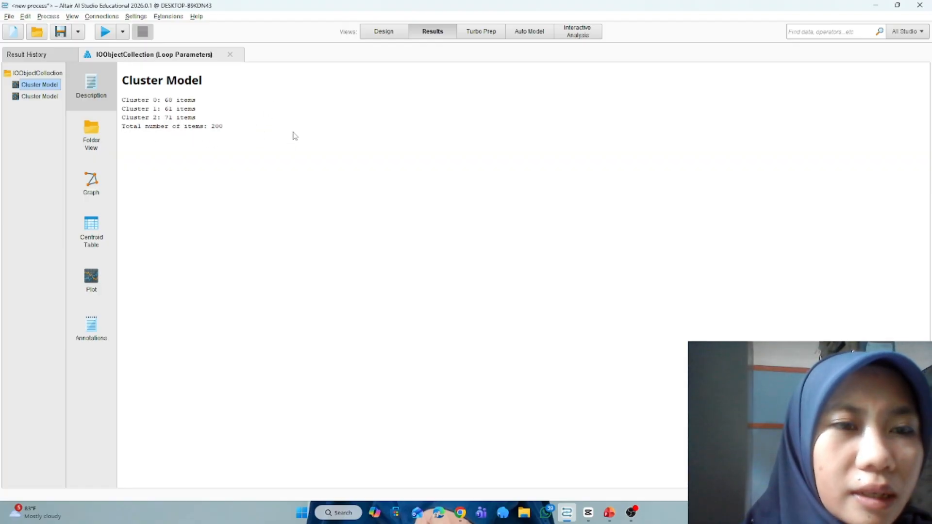
pyautogui.click(383, 32)
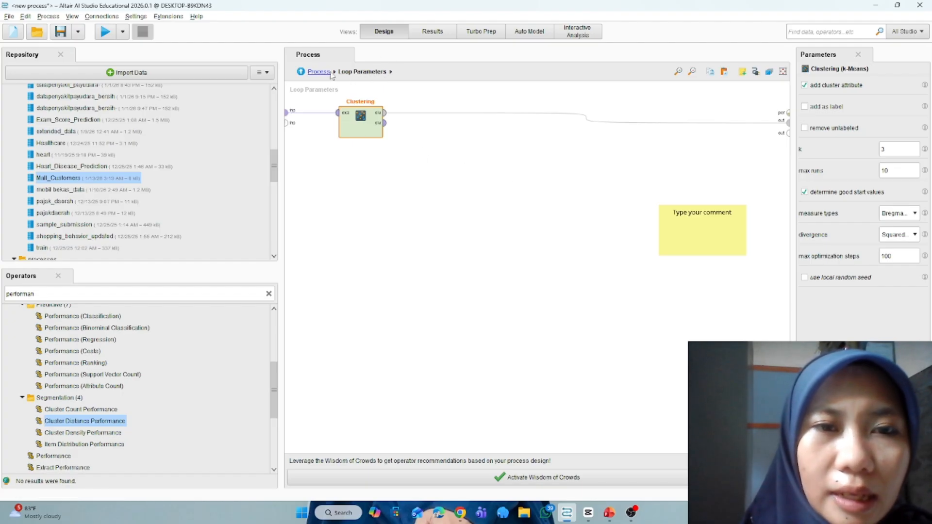
pyautogui.click(423, 35)
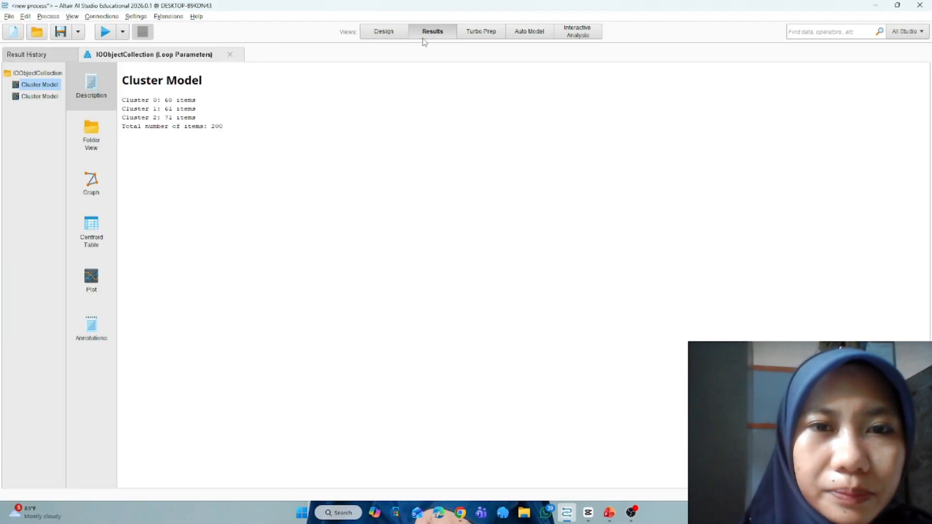
pyautogui.click(102, 134)
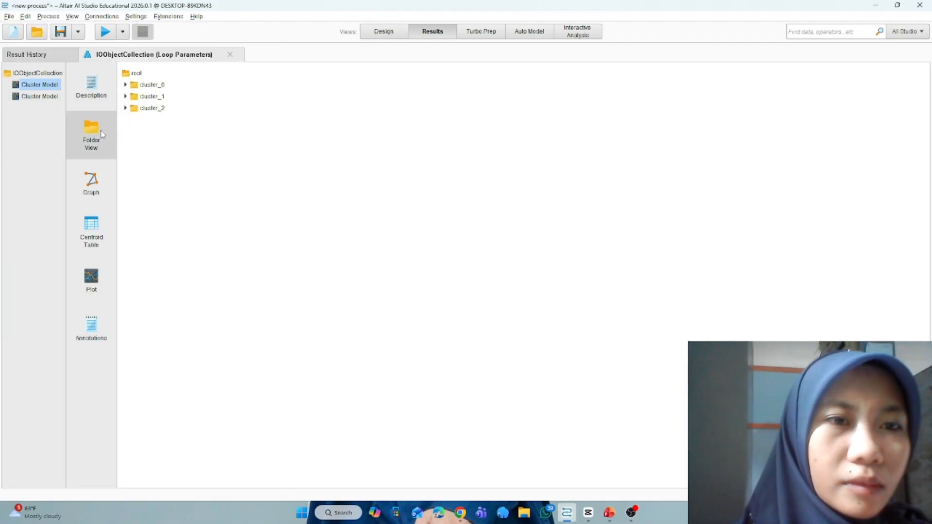
pyautogui.click(30, 97)
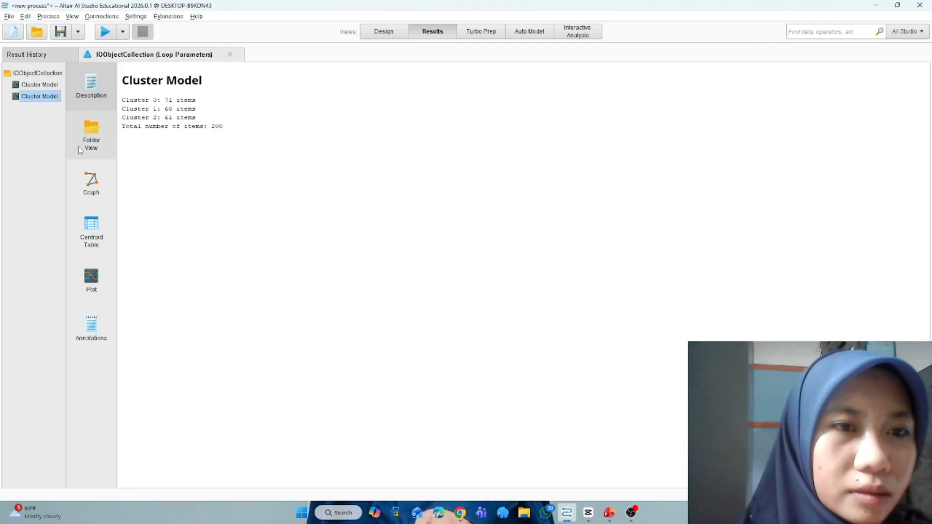
pyautogui.click(91, 183)
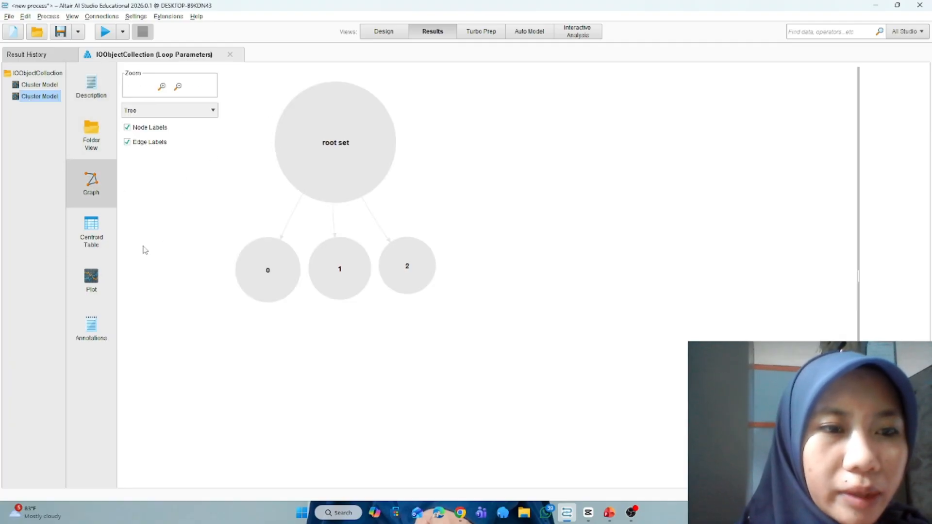
# - Examine the second cluster model's centroid table, going through the attribute values of its clusters
pyautogui.click(91, 228)
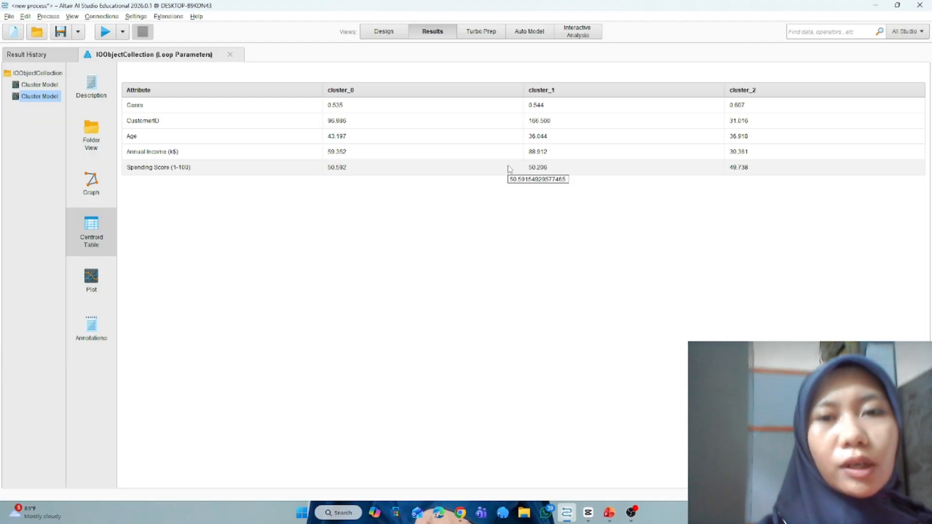
pyautogui.press('Tab')
pyautogui.press('Tab')
pyautogui.press('Tab')
pyautogui.press('Tab')
pyautogui.press('Tab')
pyautogui.press('Tab')
pyautogui.press('Tab')
pyautogui.press('Tab')
pyautogui.press('Tab')
pyautogui.press('Tab')
pyautogui.press('Tab')
pyautogui.press('Tab')
pyautogui.press('Tab')
pyautogui.press('Tab')
pyautogui.press('Tab')
pyautogui.press('Tab')
pyautogui.press('Tab')
pyautogui.press('Tab')
pyautogui.press('Tab')
pyautogui.press('Tab')
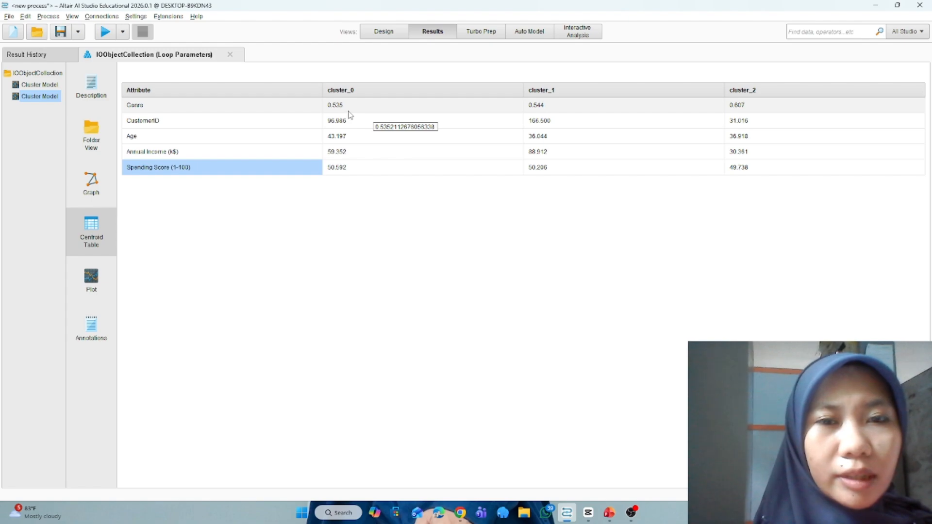
# - Set the k value of Clustering to 4 inside Loop Parameters, run the process and open the first cluster model's description
pyautogui.click(384, 31)
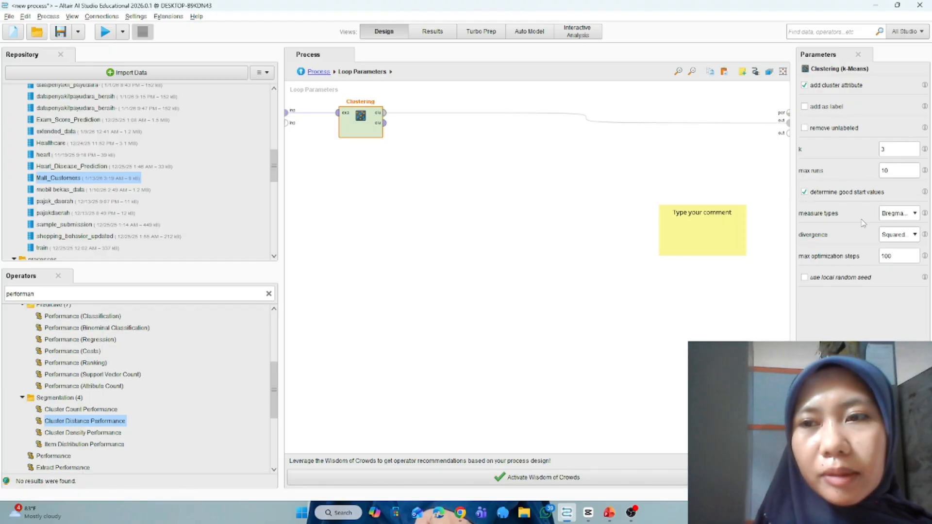
pyautogui.click(886, 149)
pyautogui.press('BackSpace')
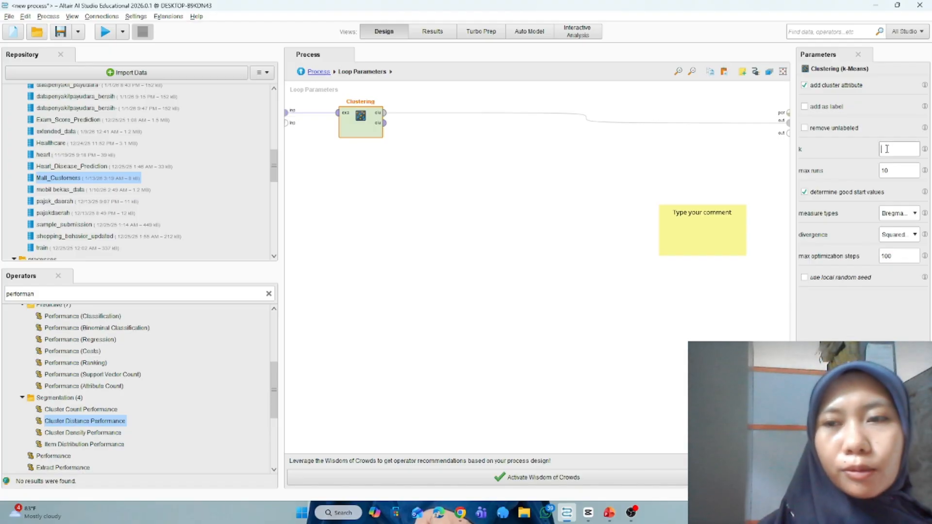
pyautogui.write('4')
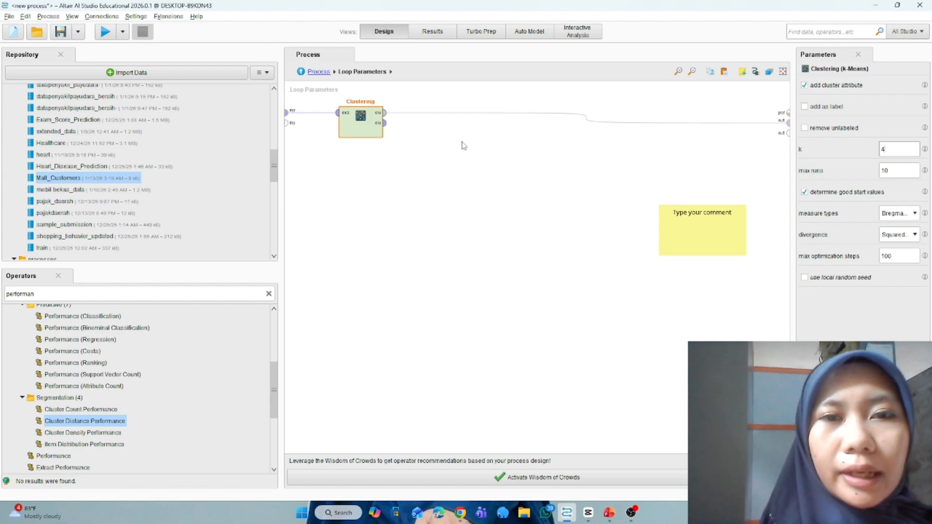
pyautogui.click(105, 32)
pyautogui.click(54, 85)
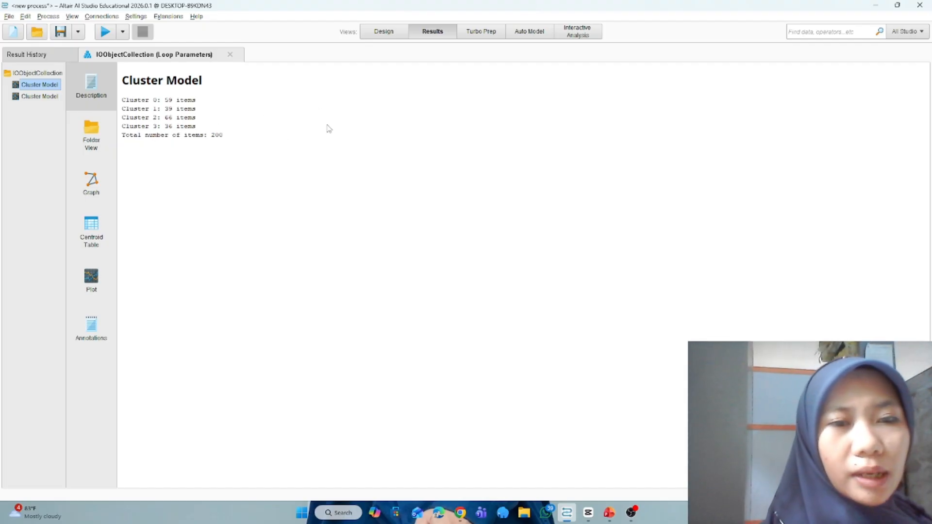
# - Switch between the results and the process design, ending on the Loop Parameters subprocess
pyautogui.click(394, 32)
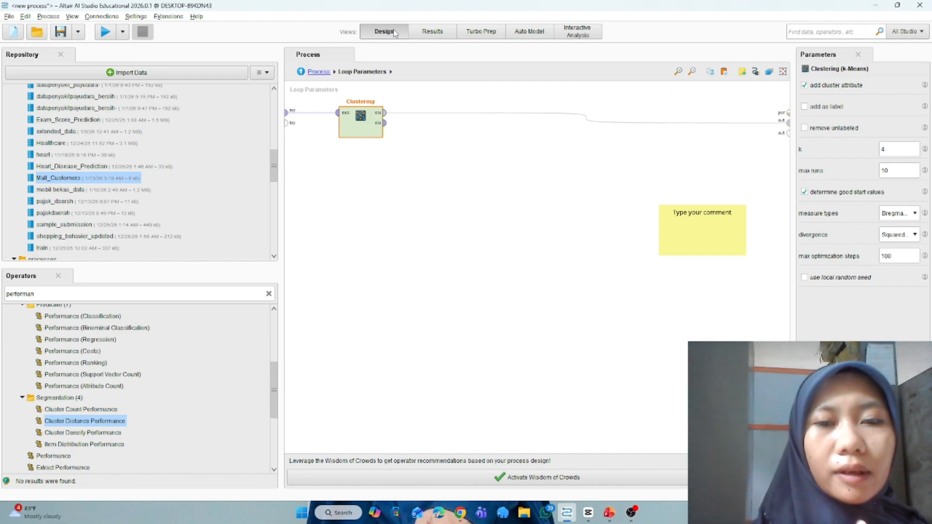
pyautogui.click(434, 34)
pyautogui.click(378, 34)
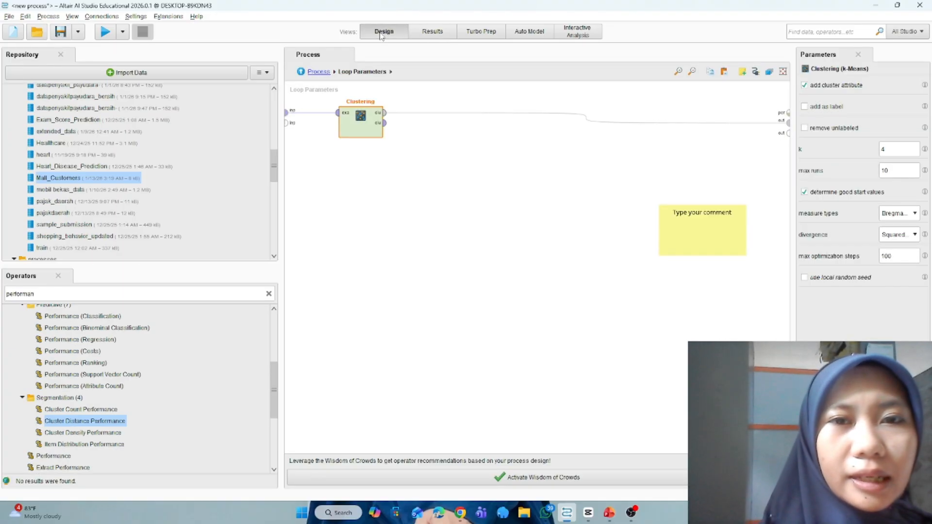